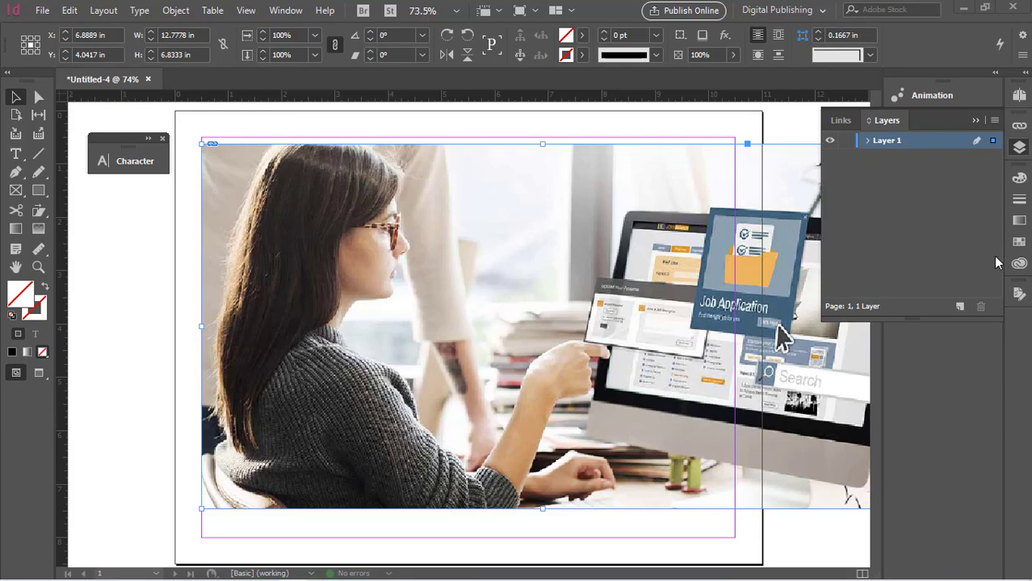
- Create a new Layer 2 above the photo's Layer 1
click(959, 307)
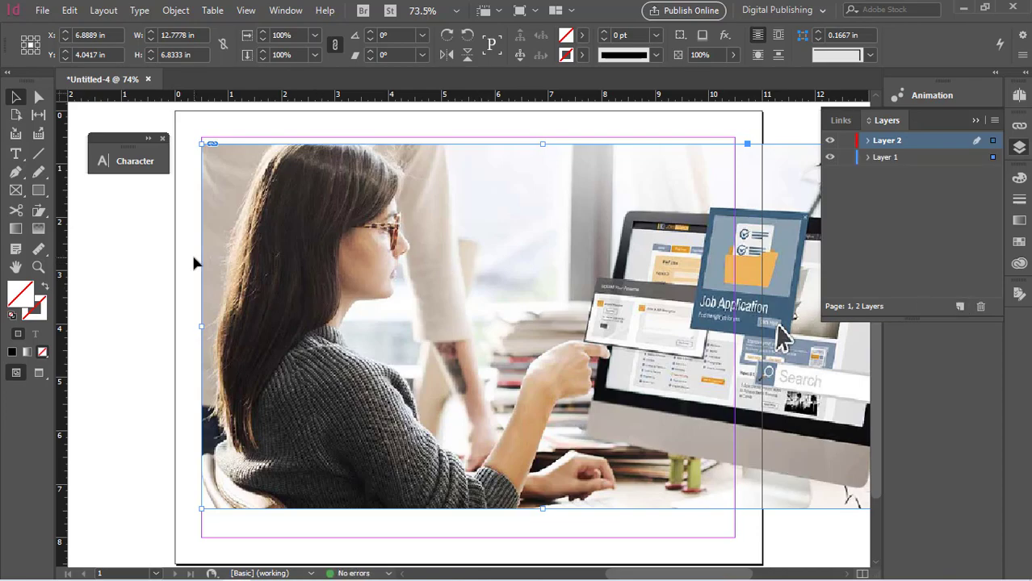
click(136, 258)
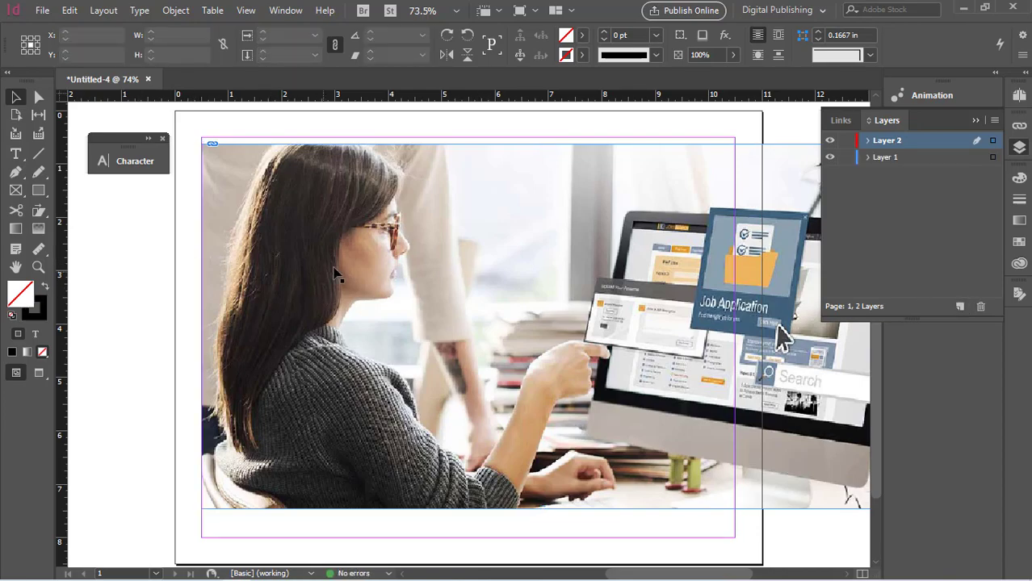
click(16, 190)
right_click(16, 189)
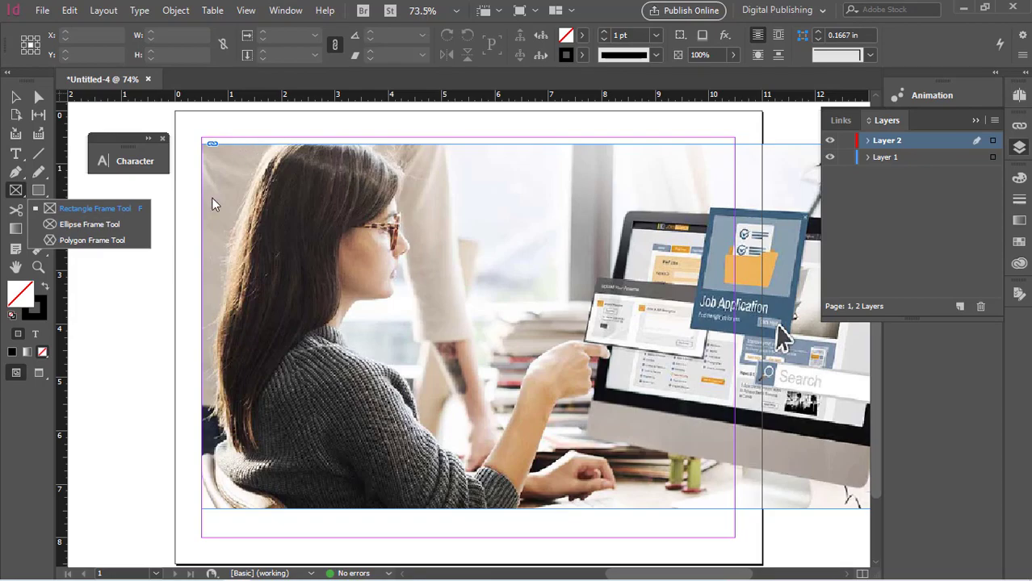
- Shift the photo slightly left past the page edge and make Layer 2 active
click(14, 98)
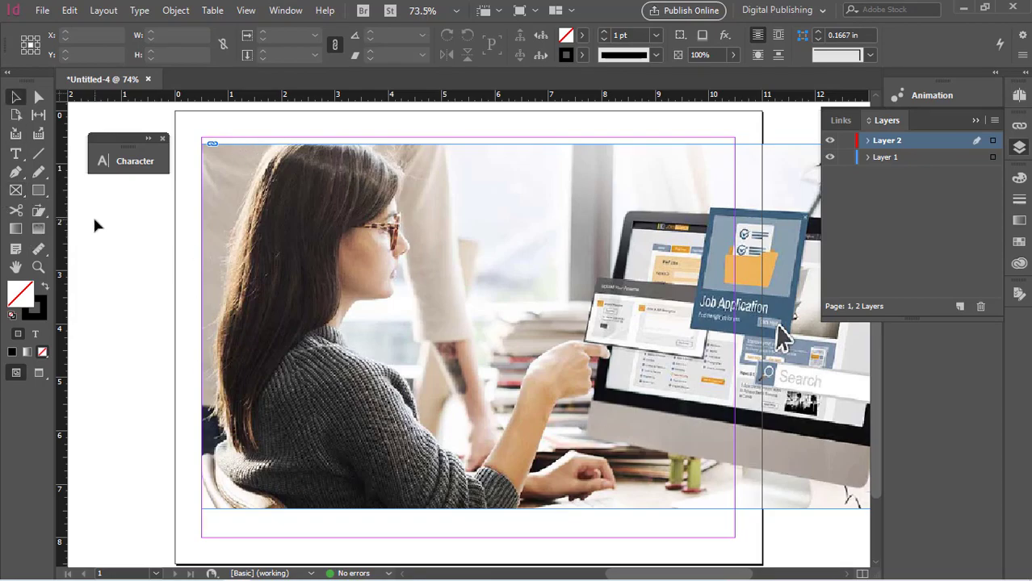
drag(373, 235, 304, 240)
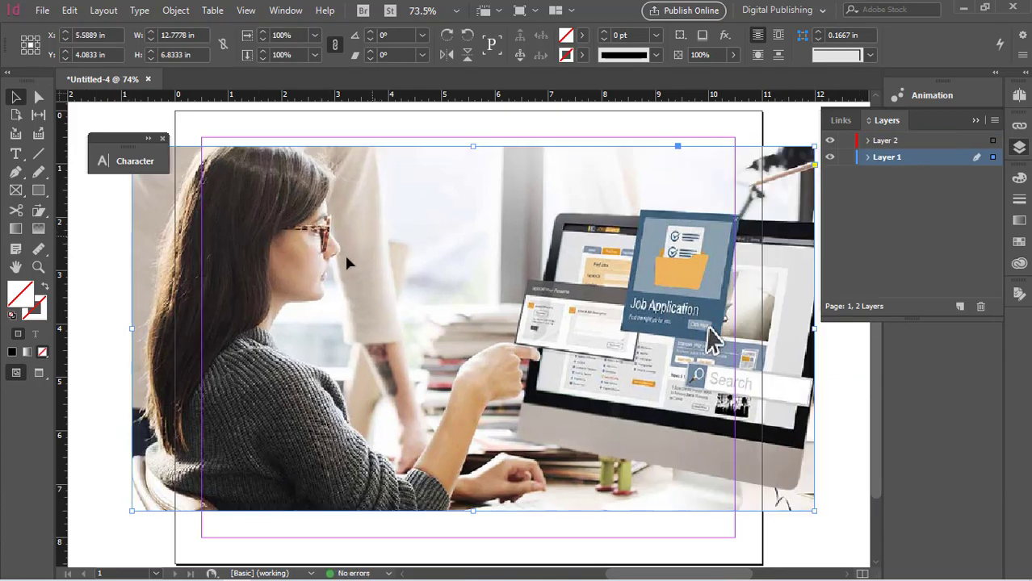
click(899, 157)
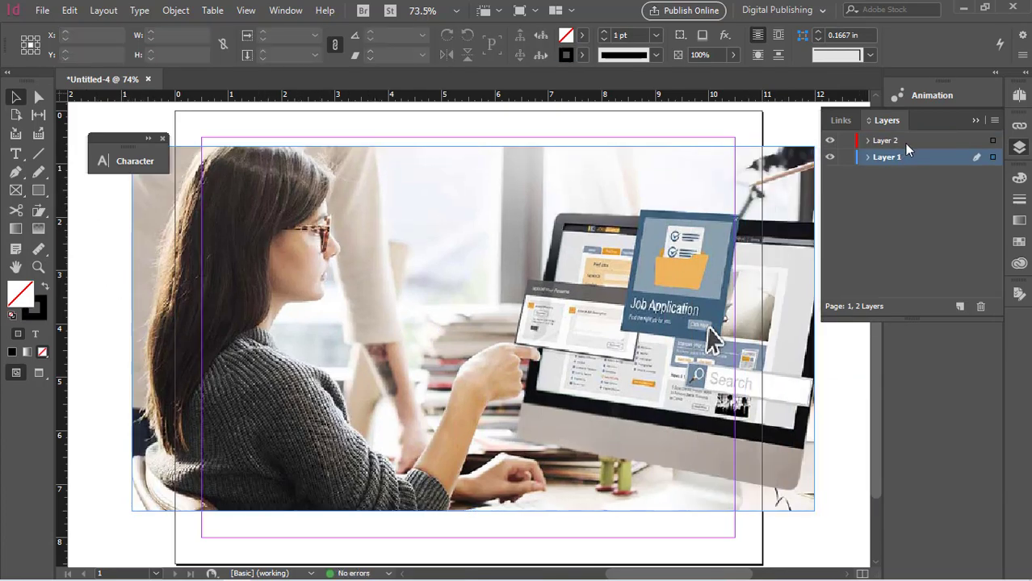
click(902, 142)
click(15, 189)
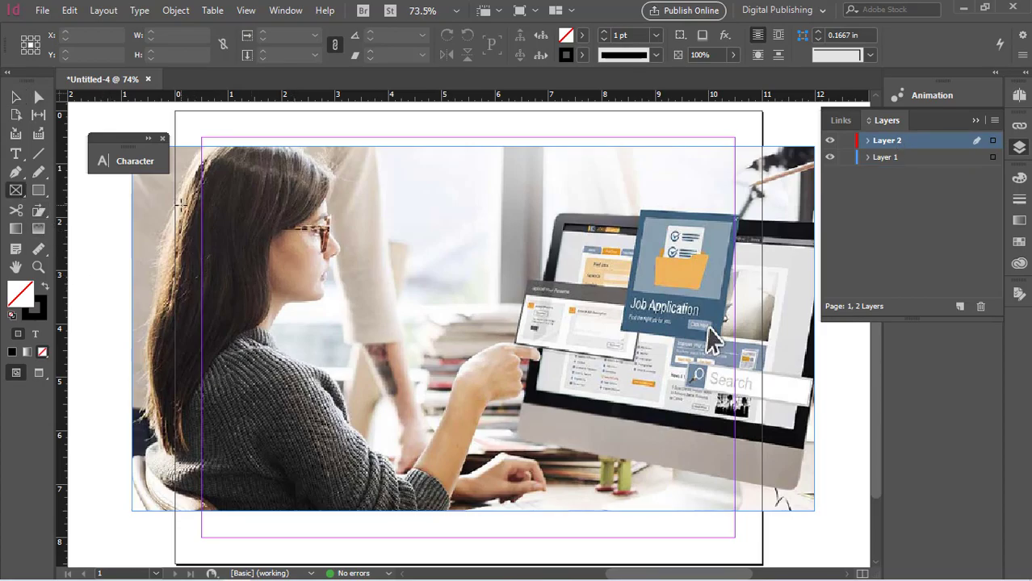
- Draw three empty rectangle frames on Layer 2: over the woman, the middle, and the monitor
drag(175, 197, 393, 367)
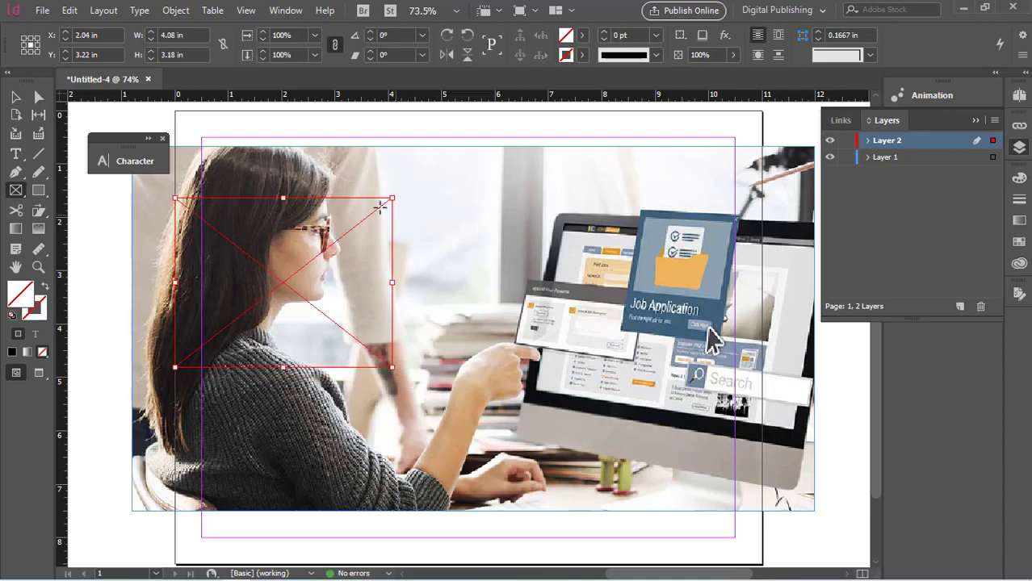
drag(376, 171, 655, 381)
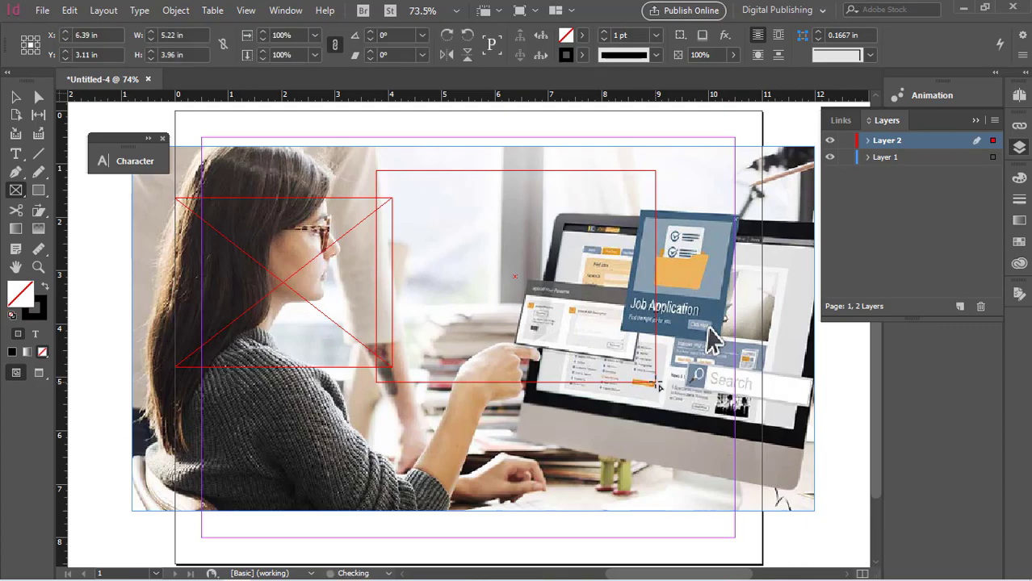
drag(651, 194, 807, 375)
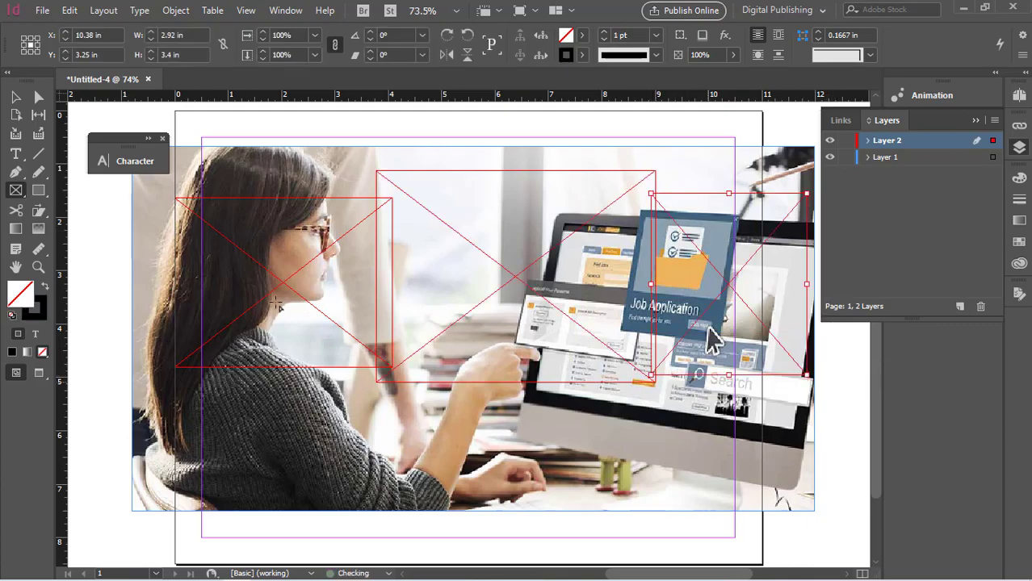
click(16, 97)
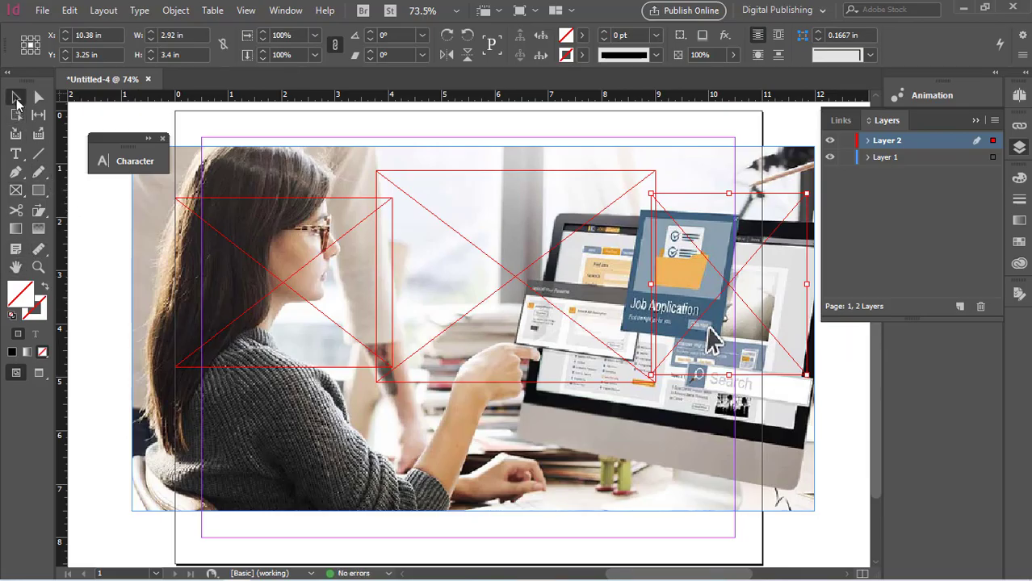
- Rotate the left frame 6°, the middle frame -1° and the right frame -3°
click(234, 252)
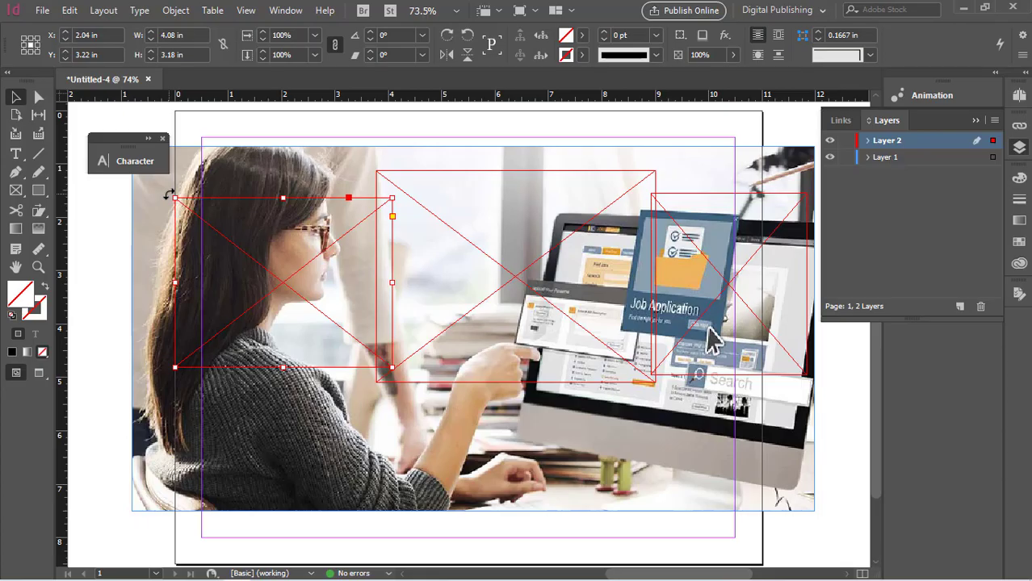
drag(168, 195, 161, 215)
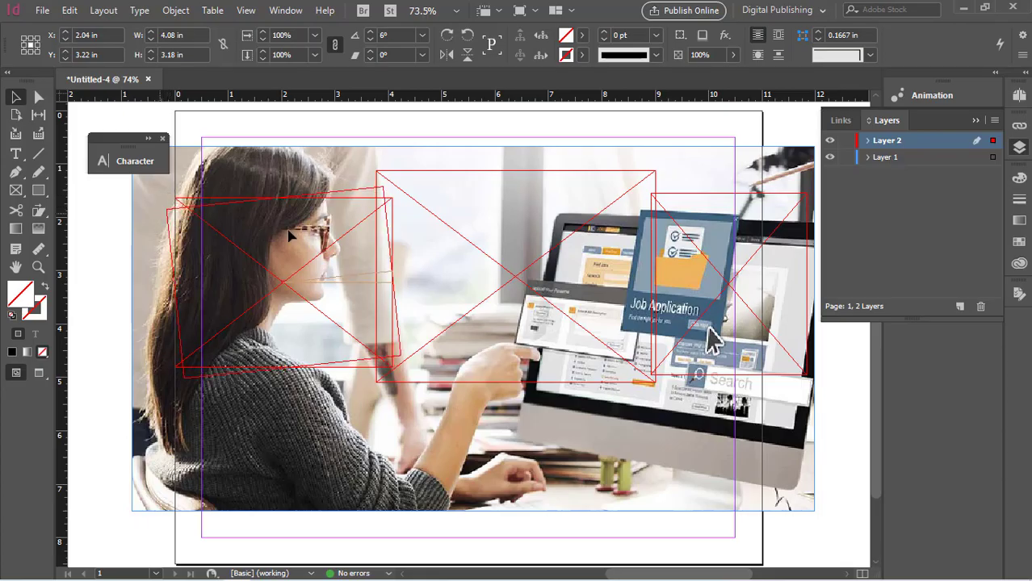
click(470, 250)
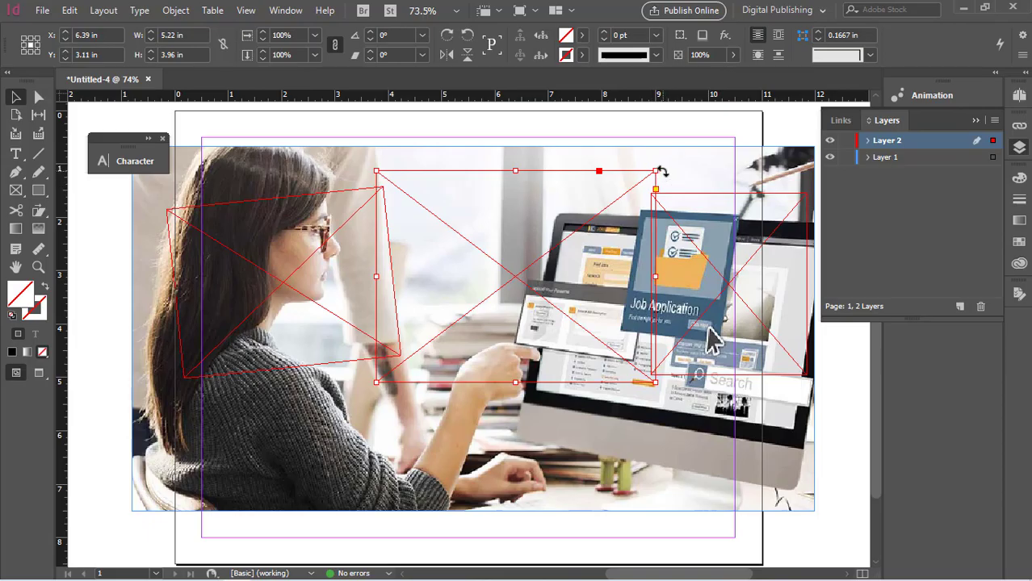
drag(660, 171, 665, 179)
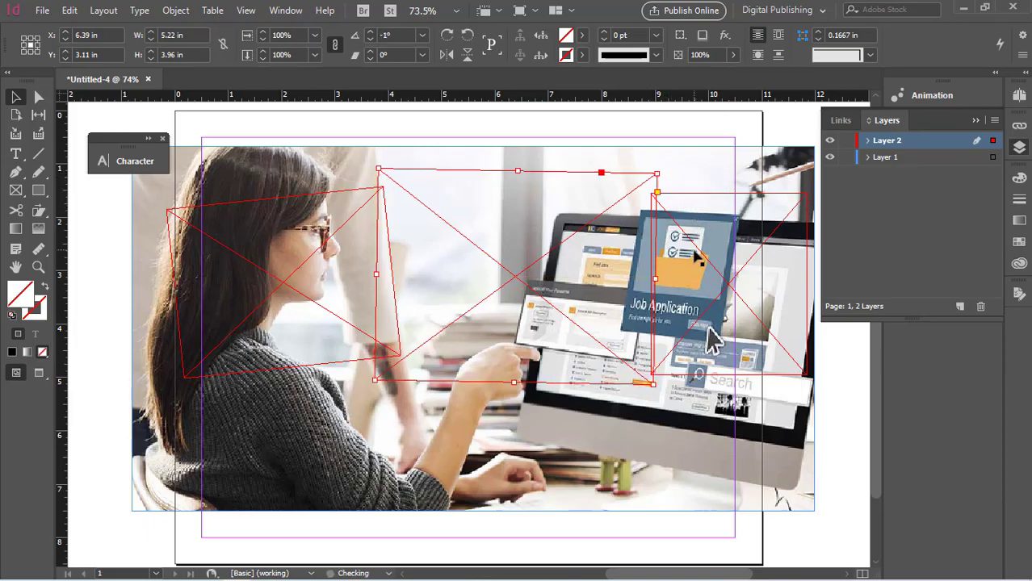
click(754, 244)
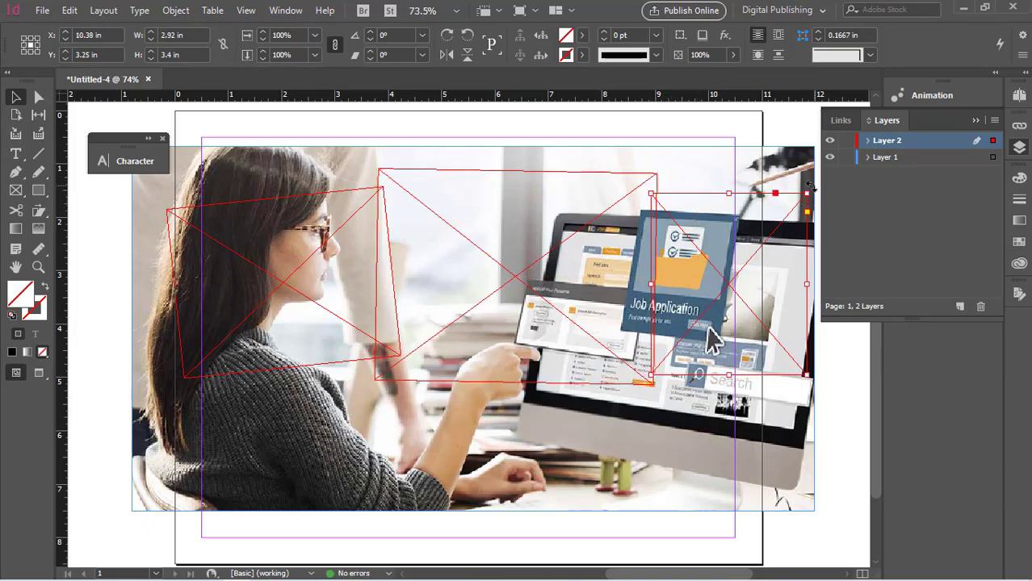
drag(809, 185, 814, 191)
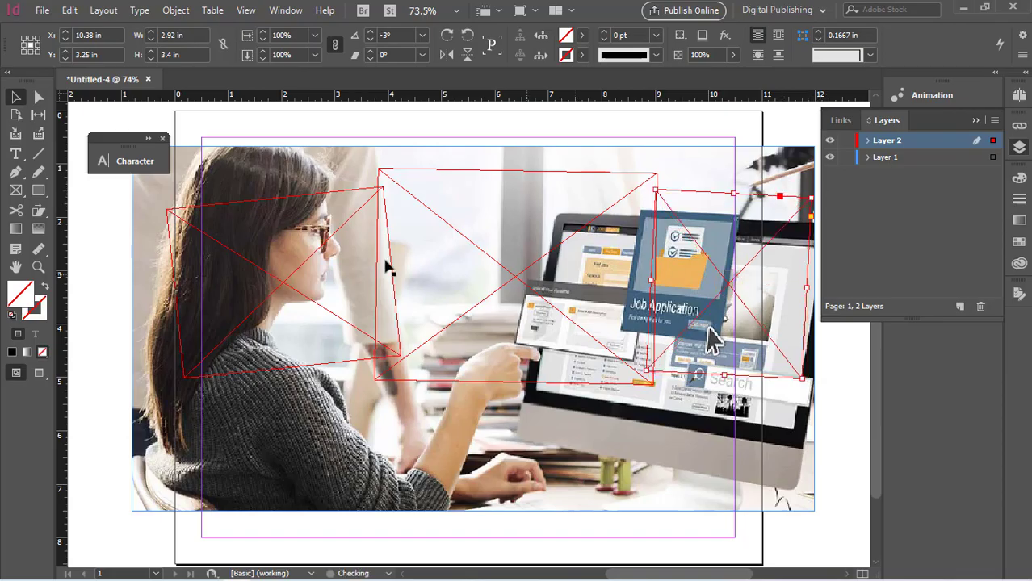
click(276, 454)
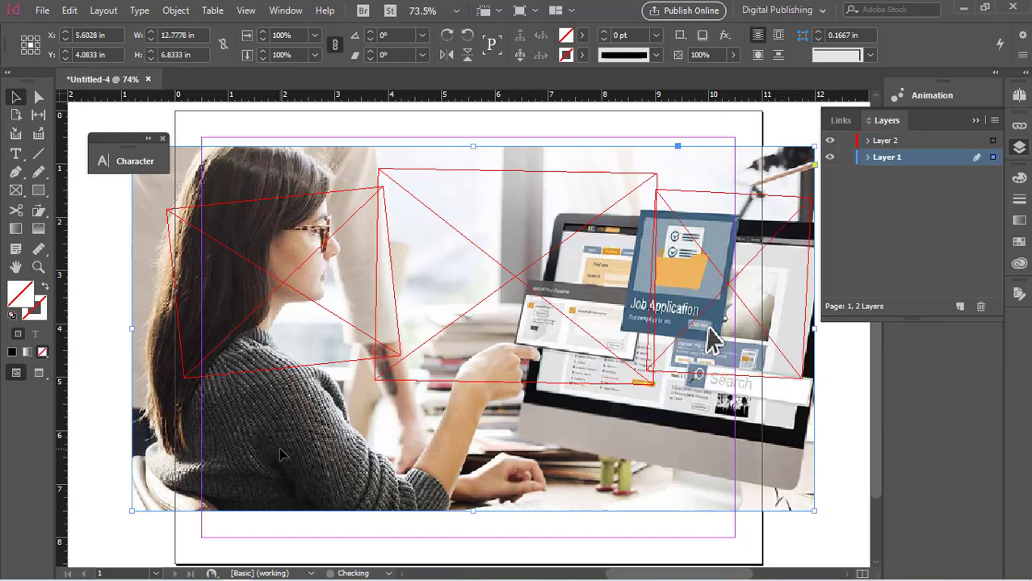
- Nudge the background photo upward and slightly right with the arrow keys, then select the frames
key(shift+Right)
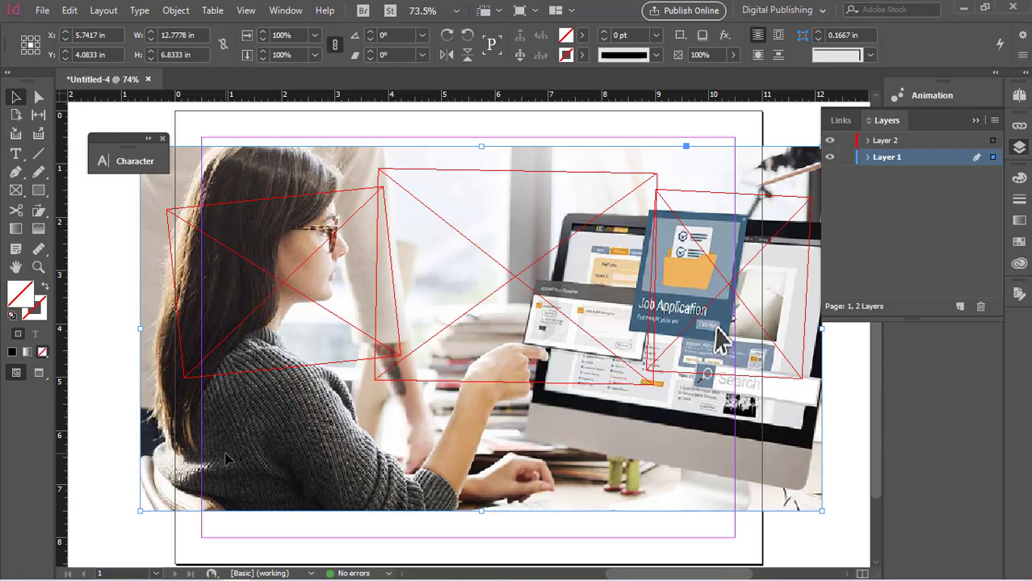
key(shift+Up)
key(shift+Up)
key(Up)
key(Up)
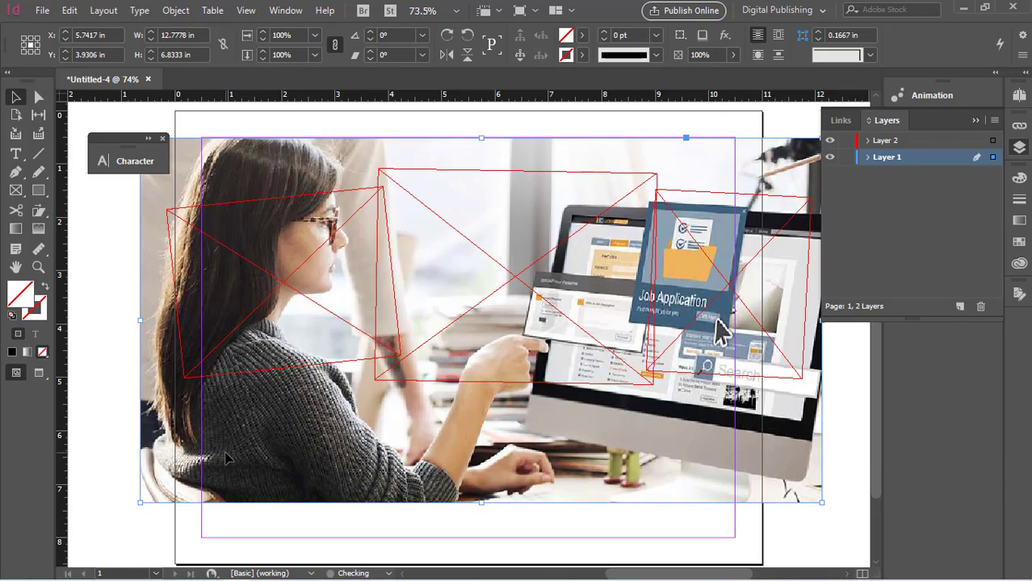
key(Right)
key(Right)
key(Right)
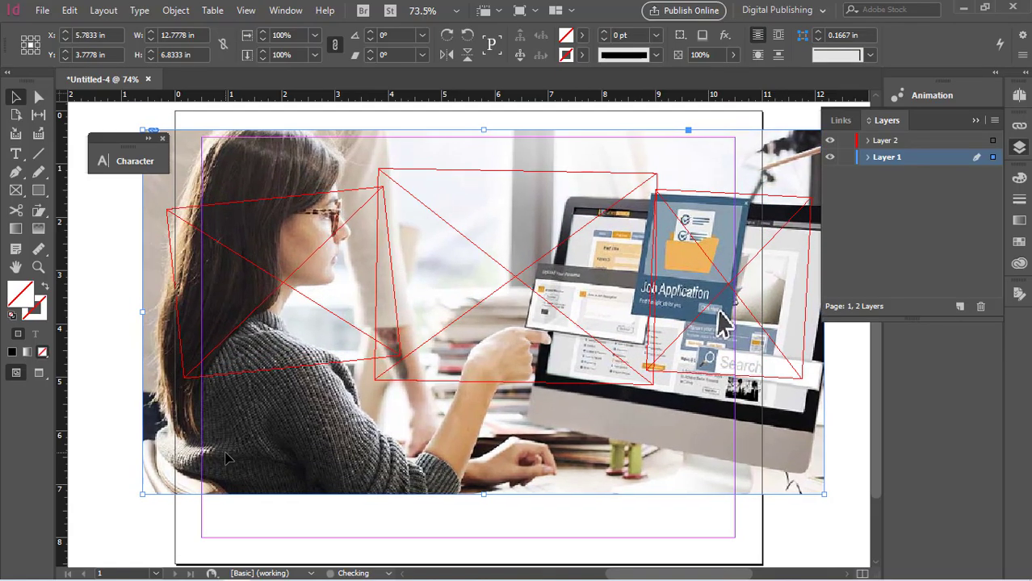
key(Right)
key(Right)
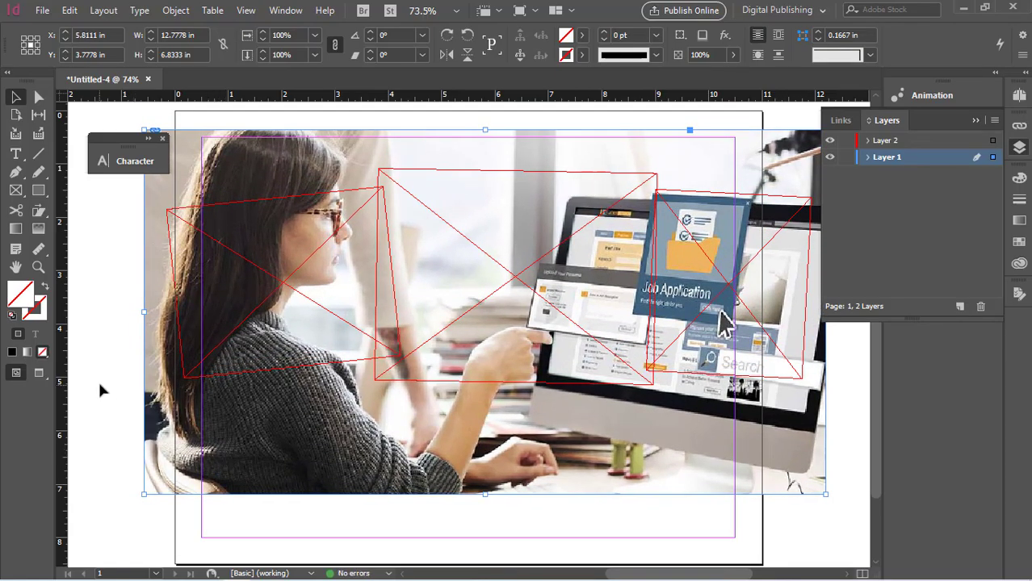
click(112, 378)
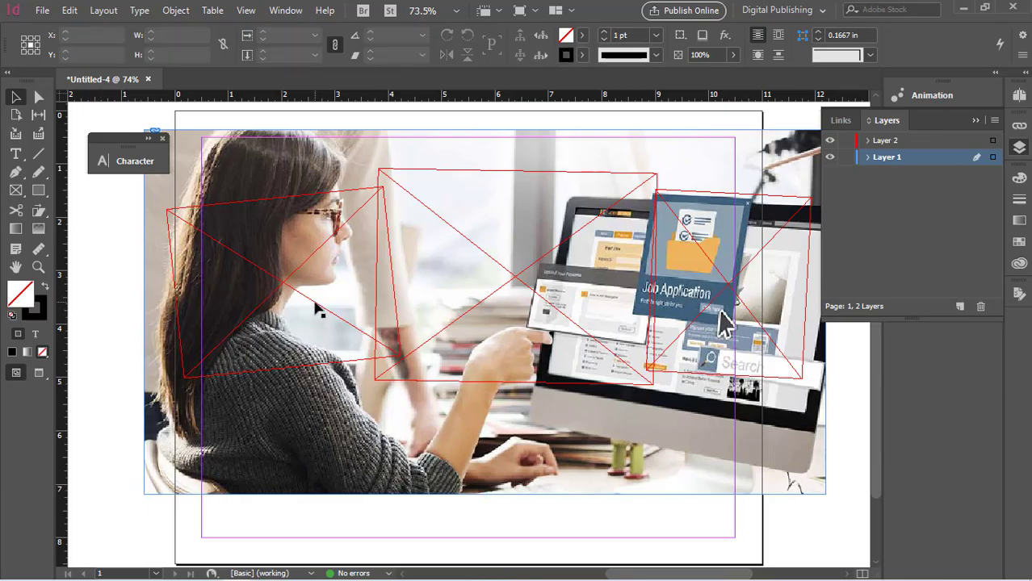
click(319, 304)
click(436, 342)
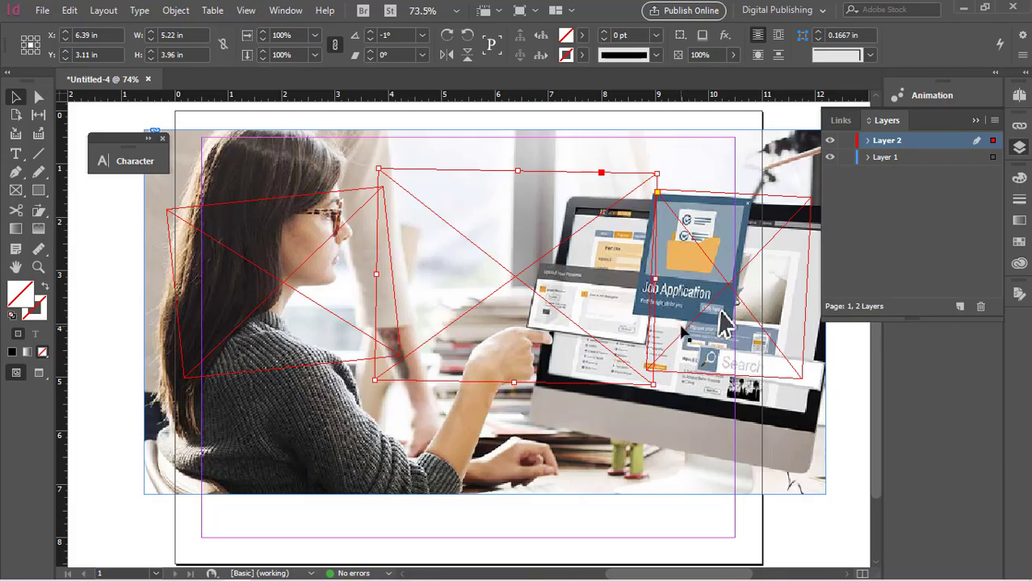
- Combine the three tilted frames into one compound path and move it slightly left and down
shift+click(686, 338)
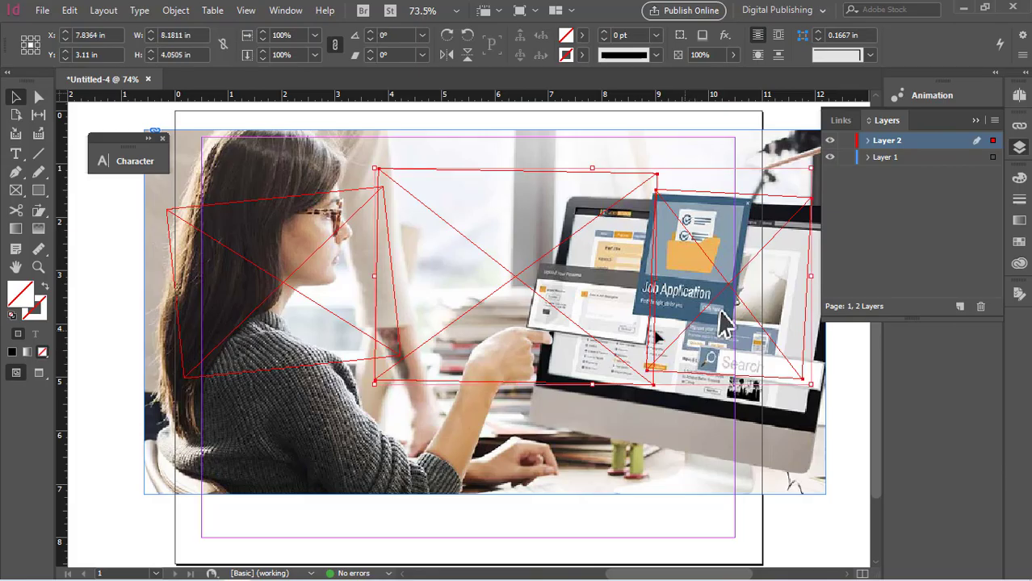
shift+click(283, 289)
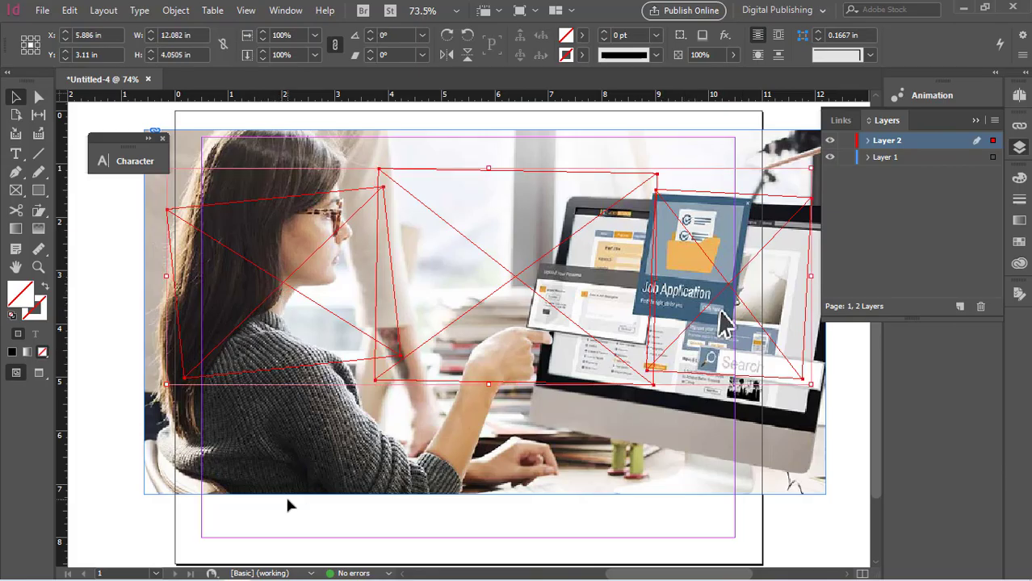
click(176, 11)
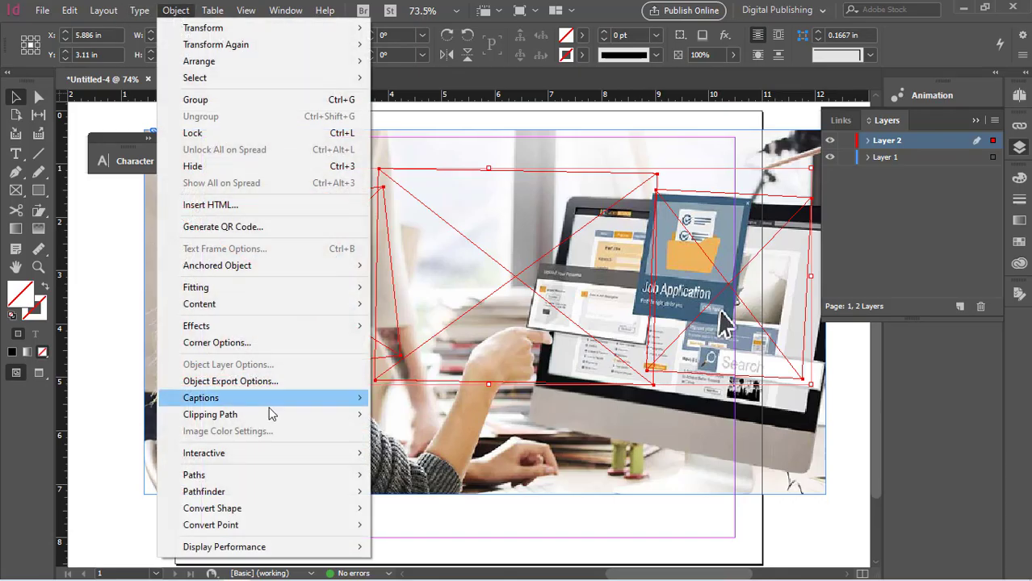
mouse_move(193, 474)
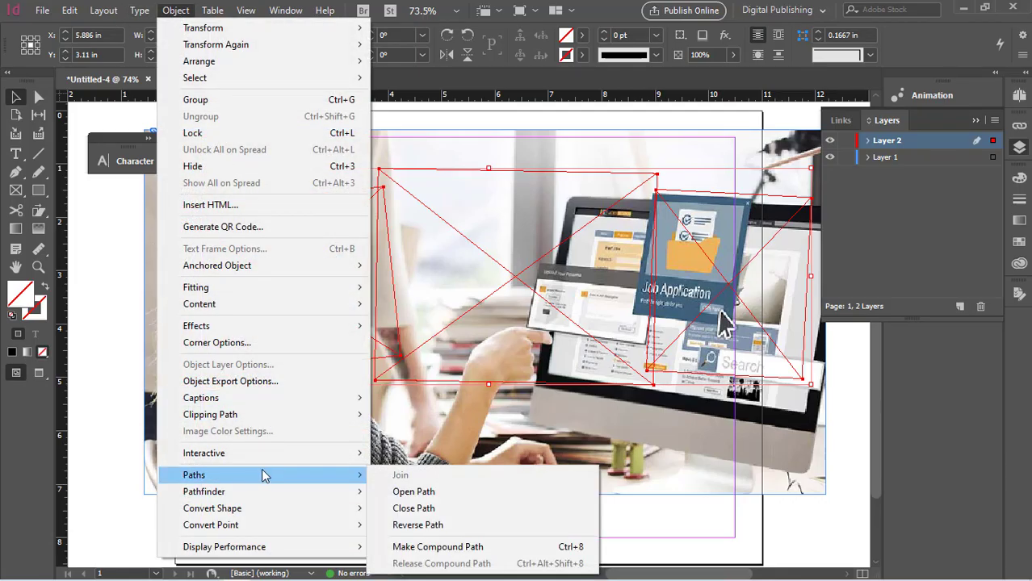
click(443, 547)
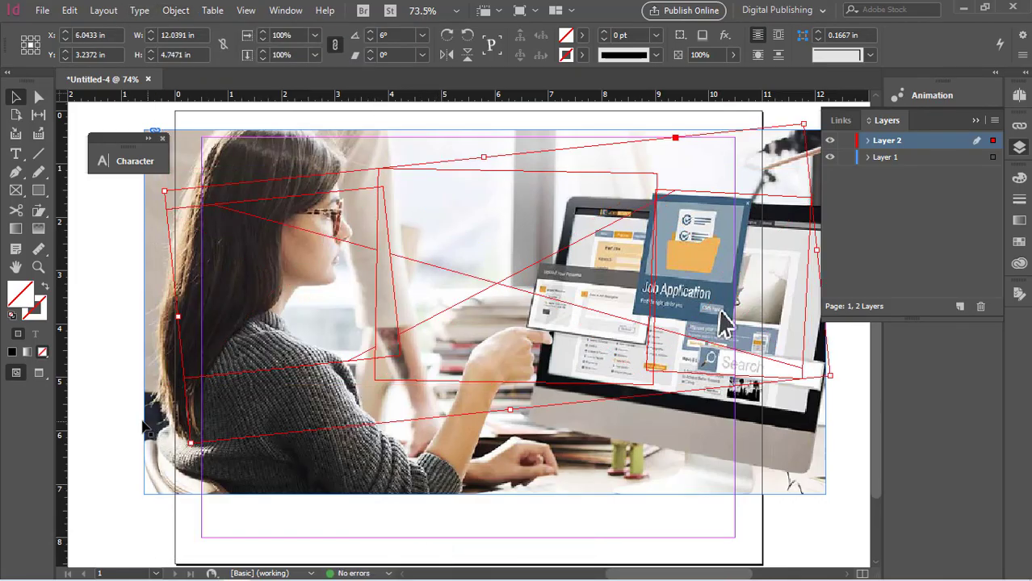
mouse_move(499, 291)
mouse_down()
mouse_move(471, 317)
mouse_move(484, 332)
mouse_up()
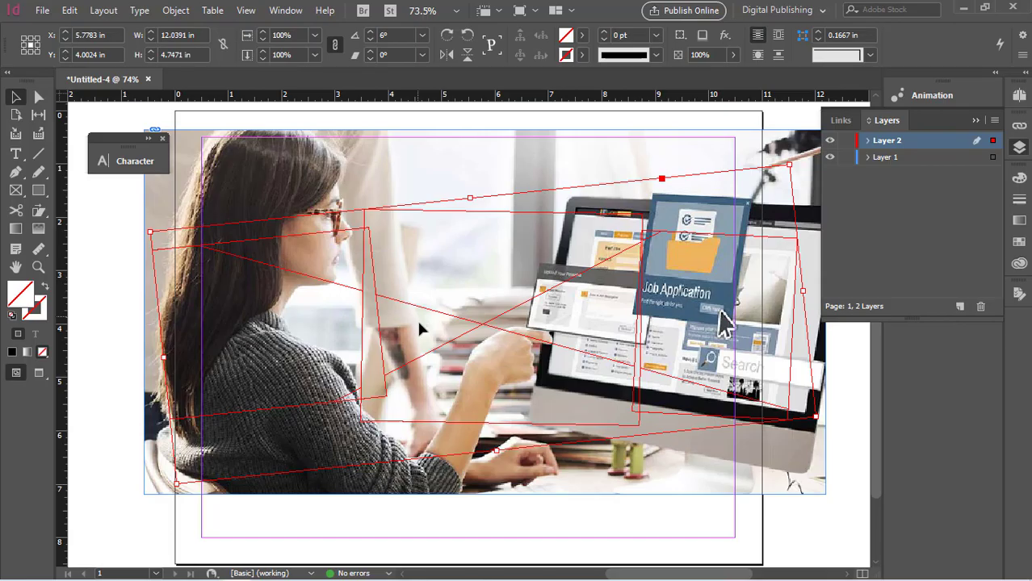
click(114, 485)
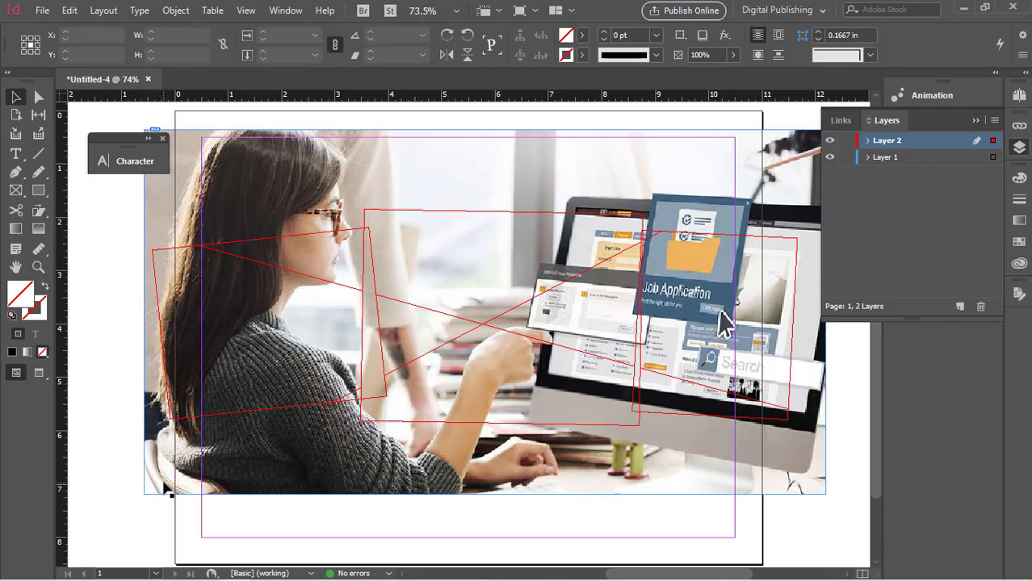
click(166, 487)
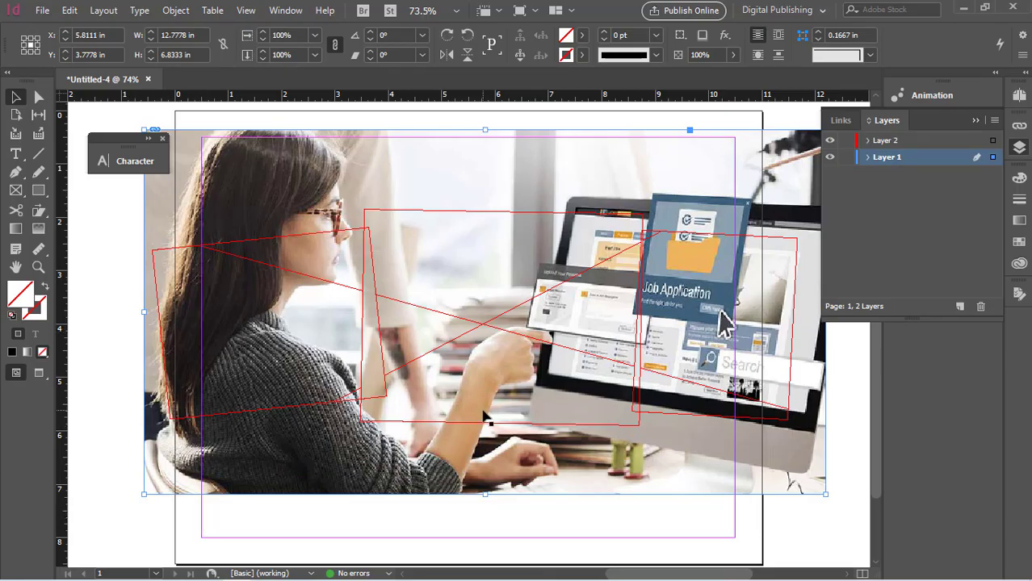
- Delete the full background photo and check the picture inside the compound tilted frame
key(Delete)
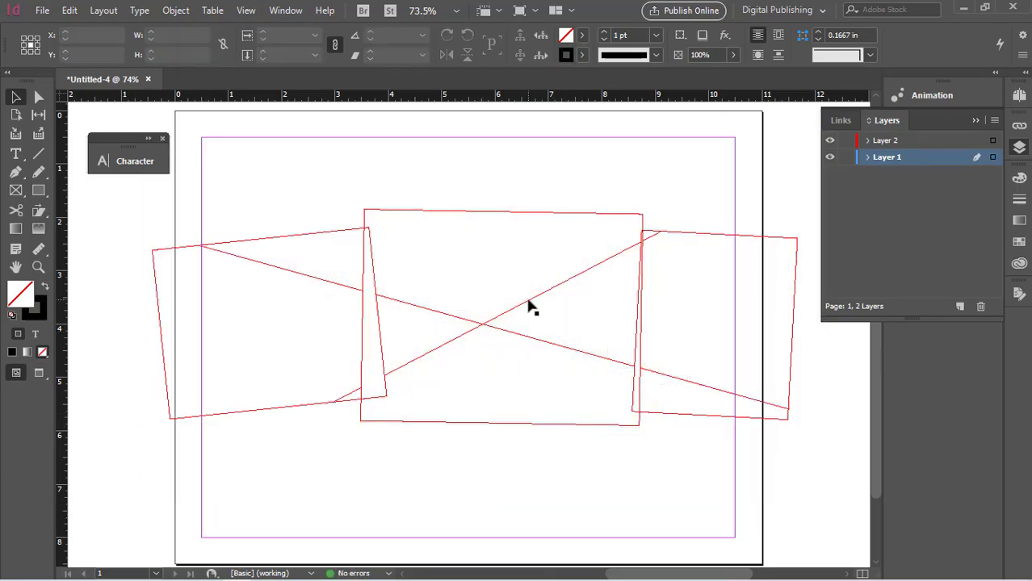
scroll(529, 306, down, 2)
scroll(528, 305, up, 1)
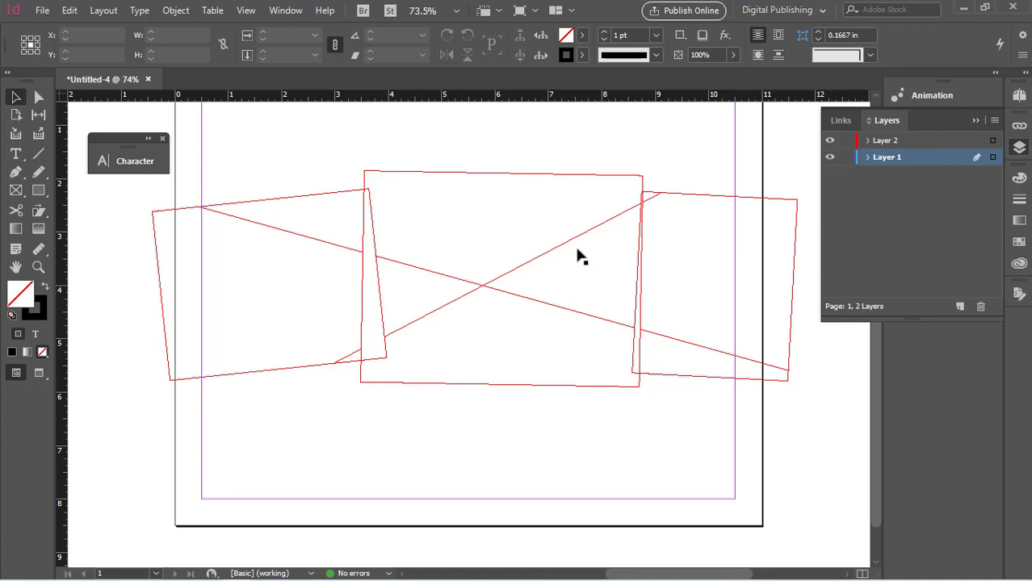
click(481, 290)
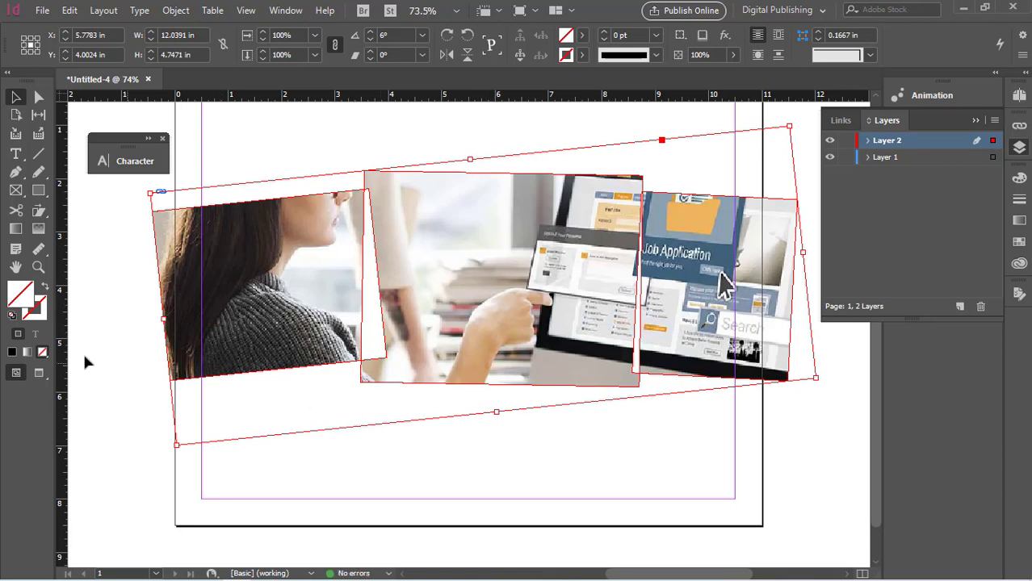
click(82, 352)
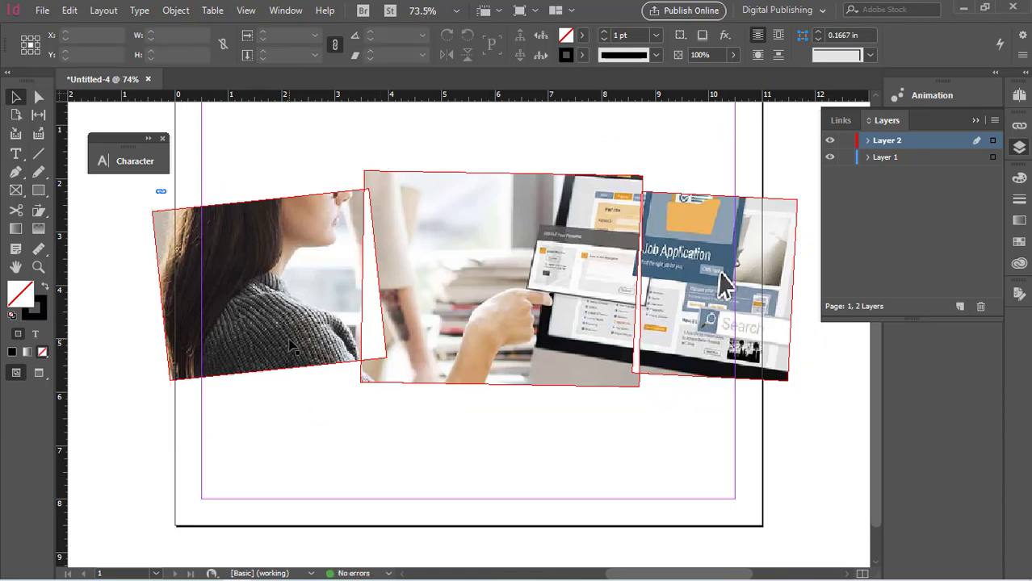
click(288, 347)
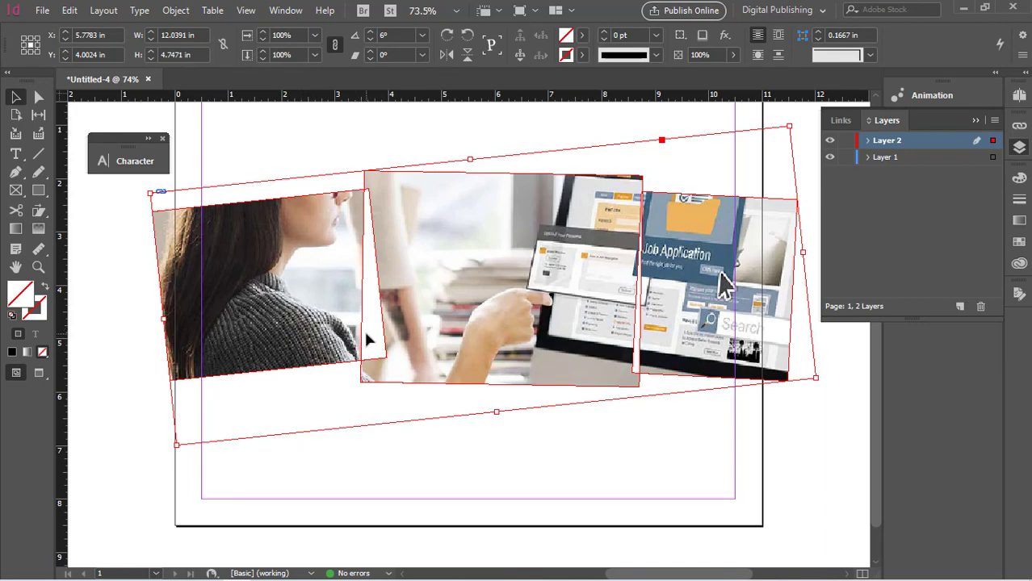
key(ctrl+shift+a)
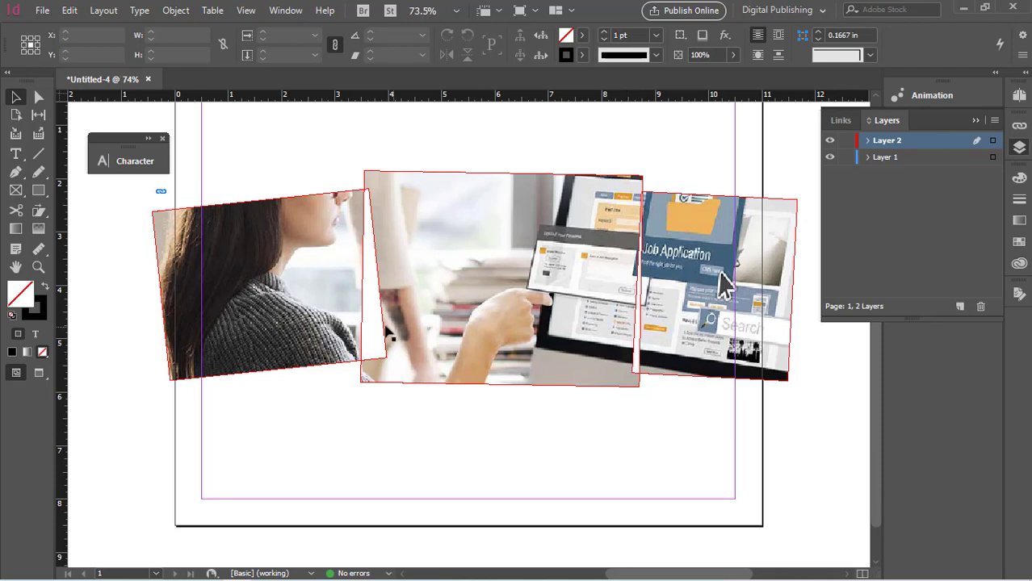
- Stroke the compound tilted frame with the [Paper] swatch at 2 pt weight
click(395, 240)
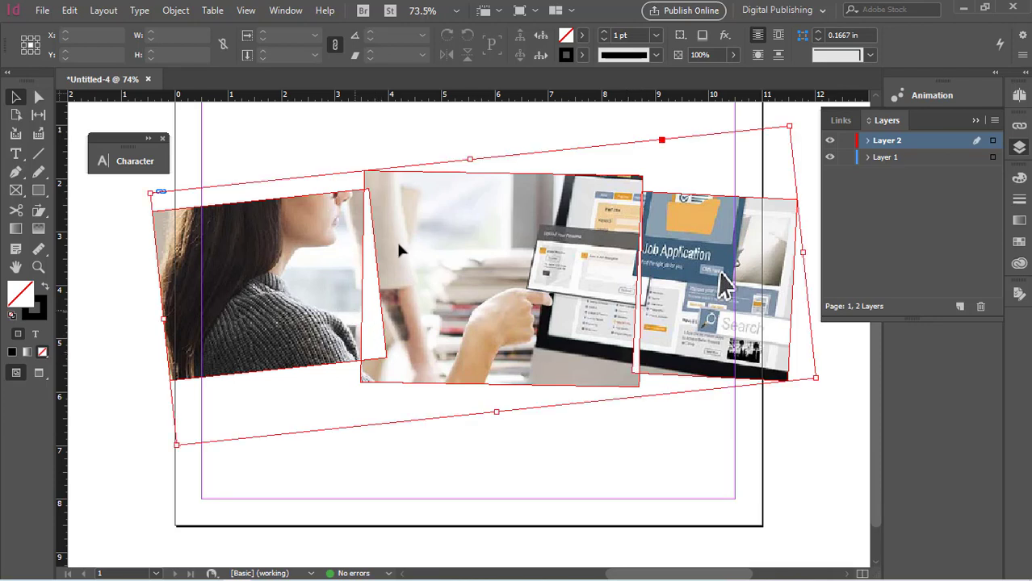
click(582, 55)
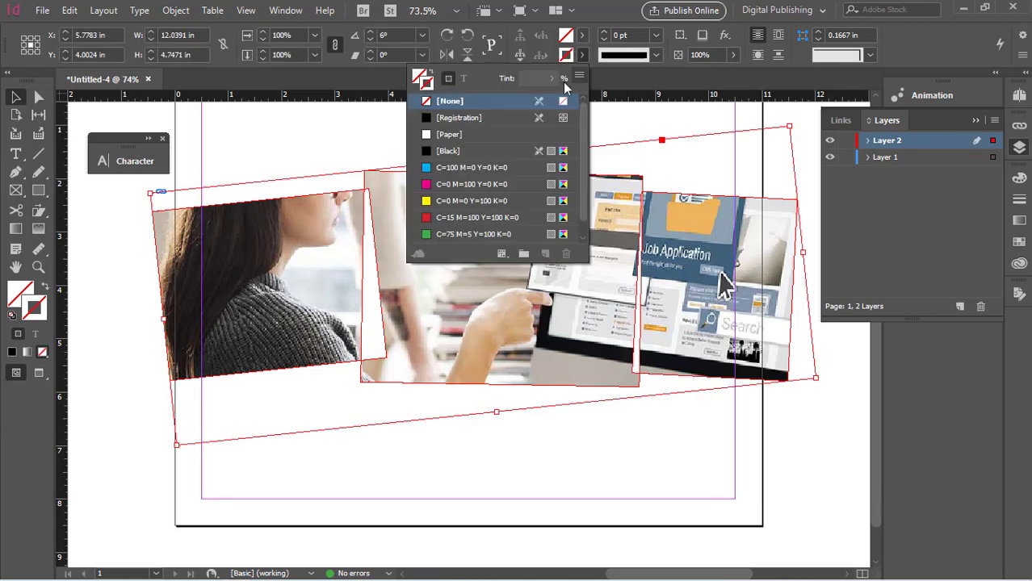
click(463, 135)
click(462, 135)
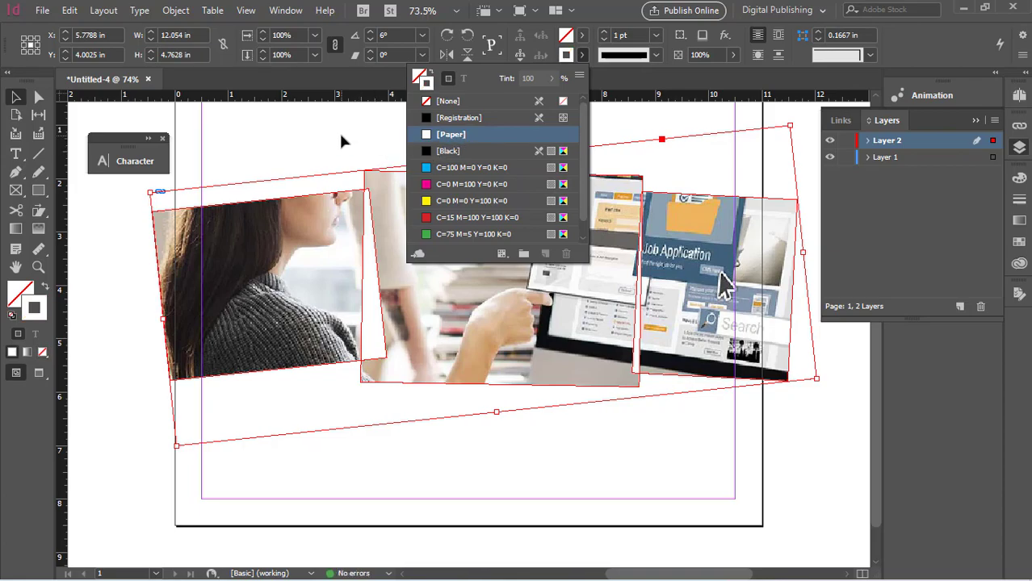
click(351, 136)
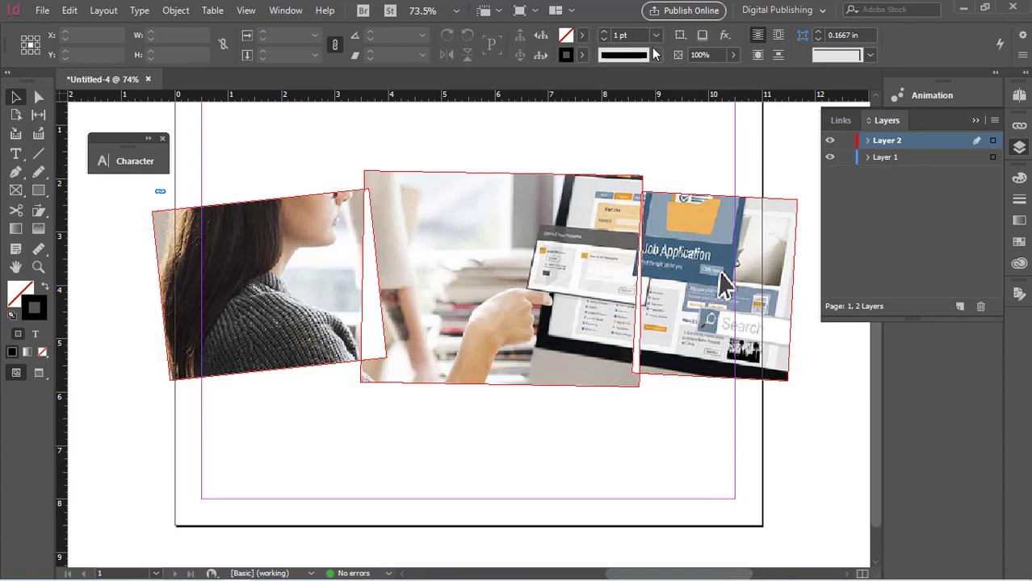
click(580, 56)
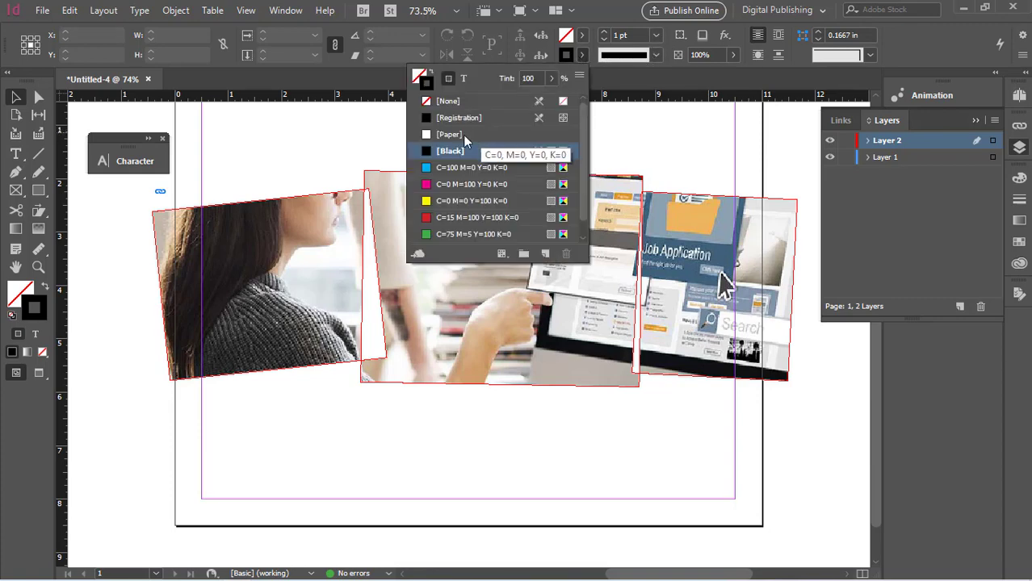
click(449, 135)
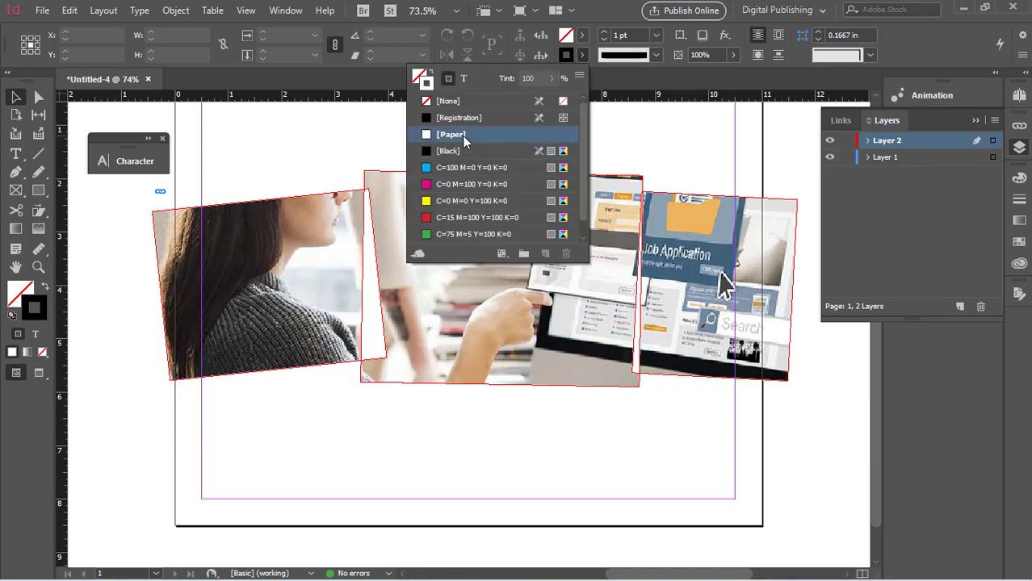
click(325, 129)
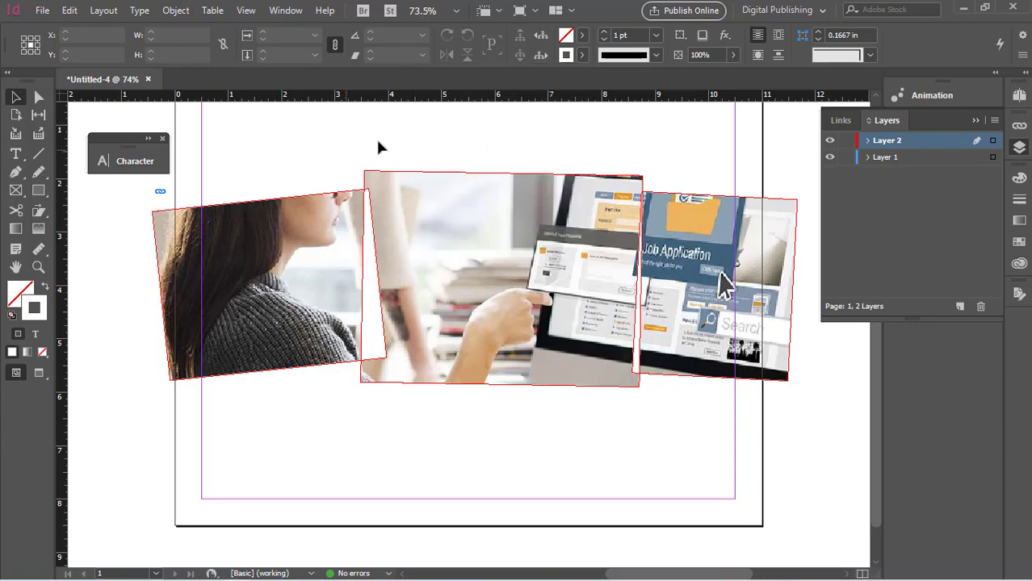
click(657, 34)
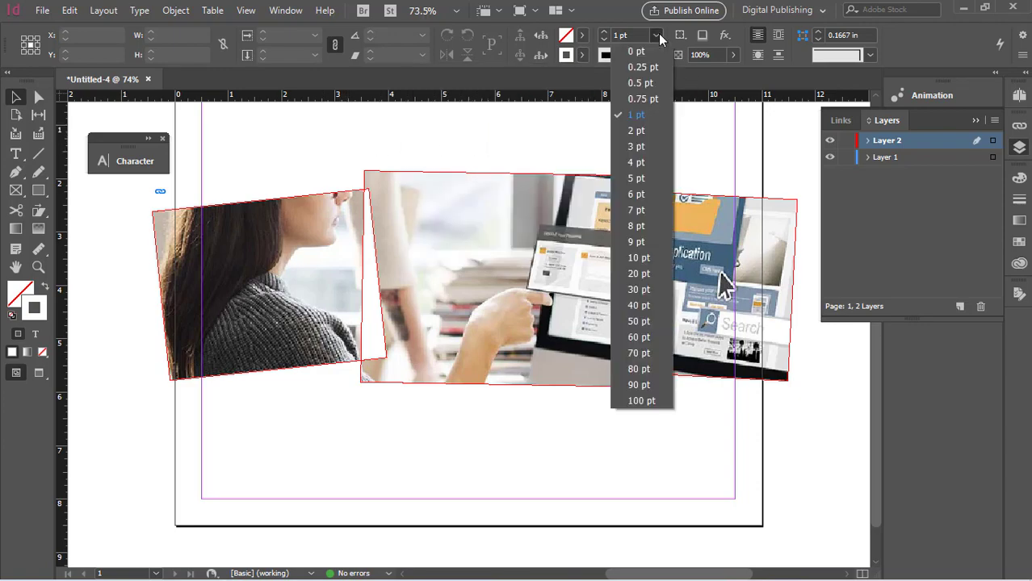
click(635, 131)
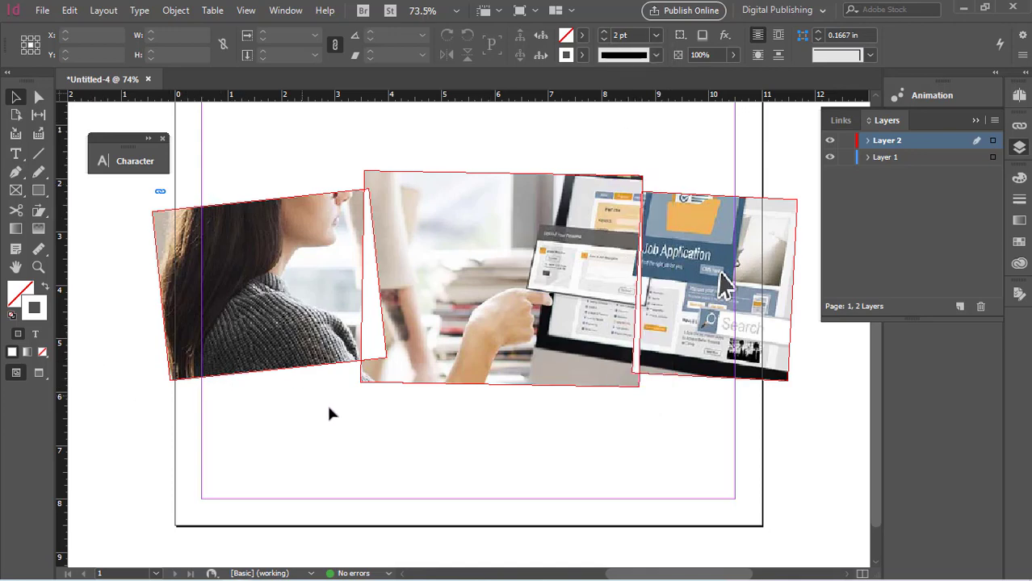
- Draw a large rectangle covering the photo area on Layer 1 and mix a red fill
click(37, 190)
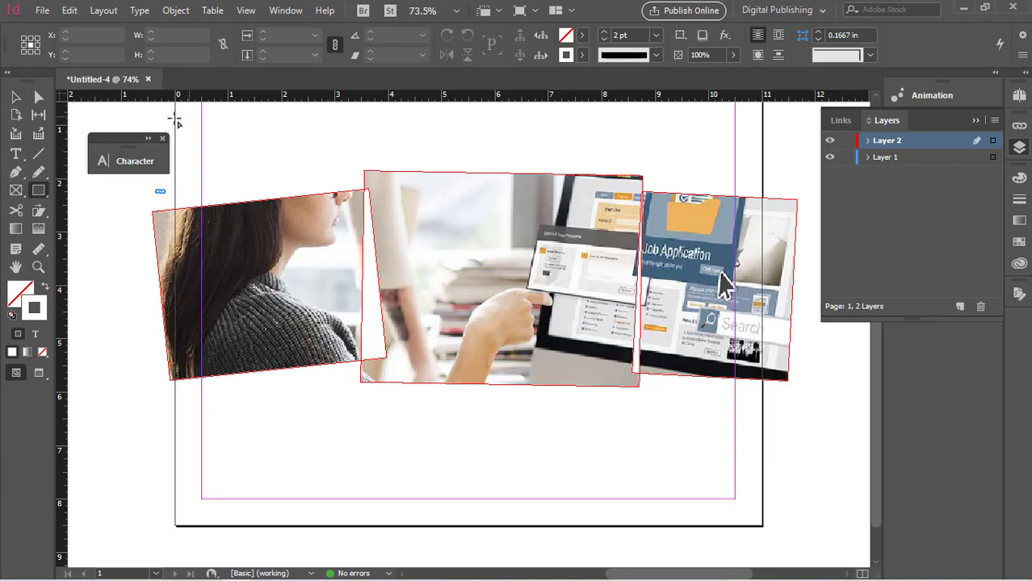
mouse_move(130, 136)
mouse_down()
mouse_move(42, 133)
mouse_move(664, 412)
mouse_move(822, 510)
mouse_up()
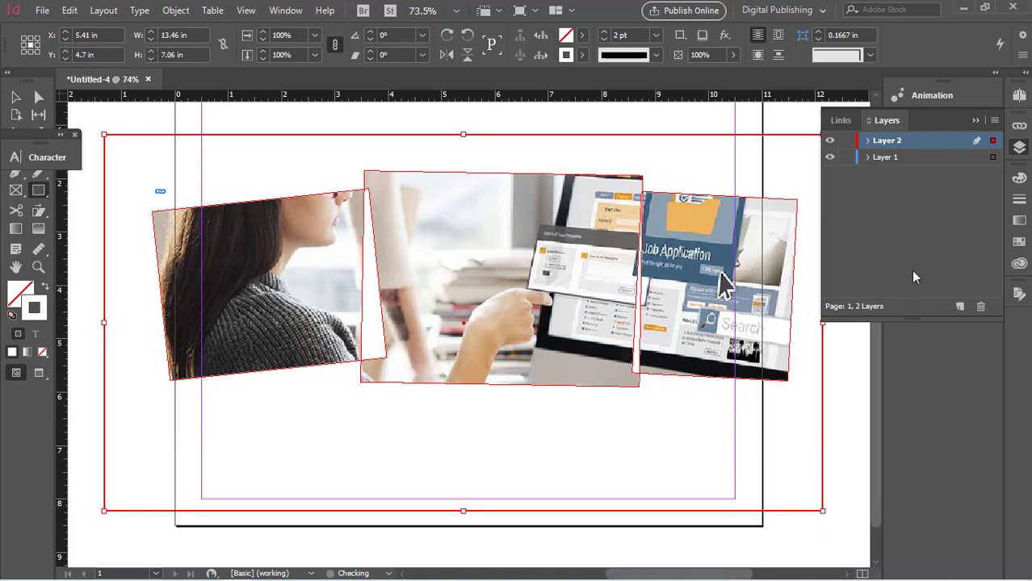
click(934, 157)
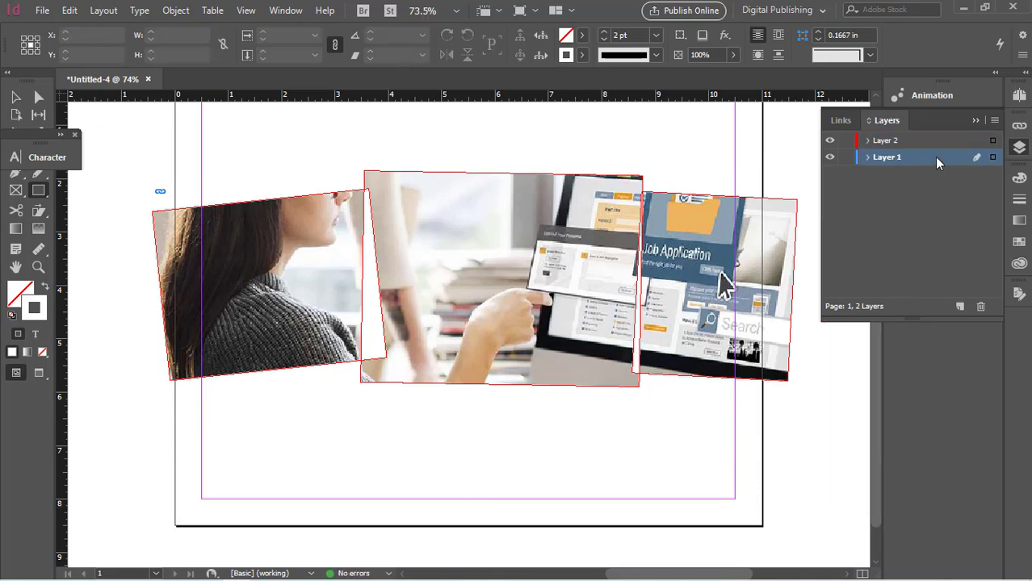
alt+click(934, 156)
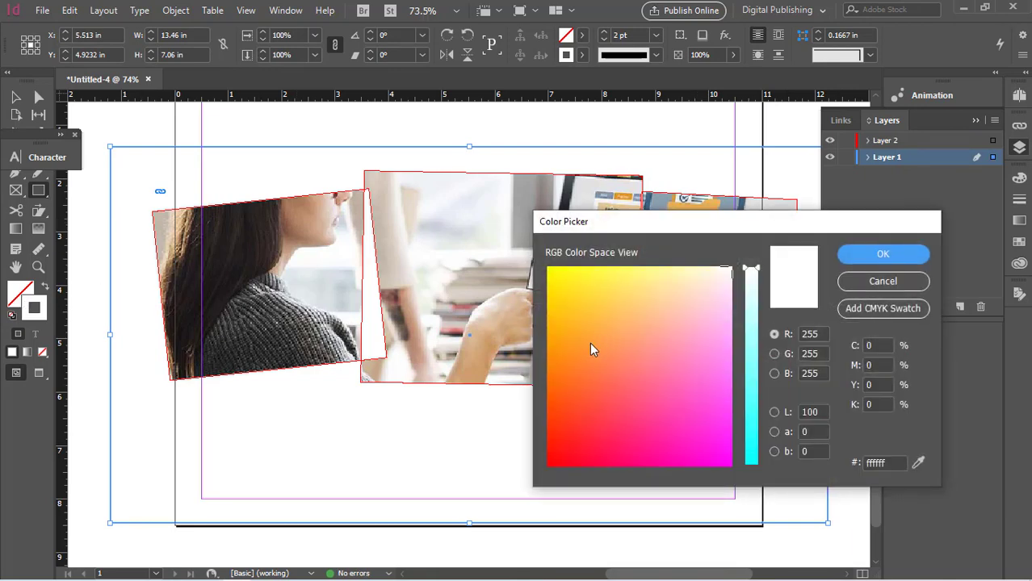
click(589, 343)
mouse_move(637, 415)
mouse_down()
mouse_move(592, 421)
mouse_move(587, 436)
mouse_up()
click(881, 255)
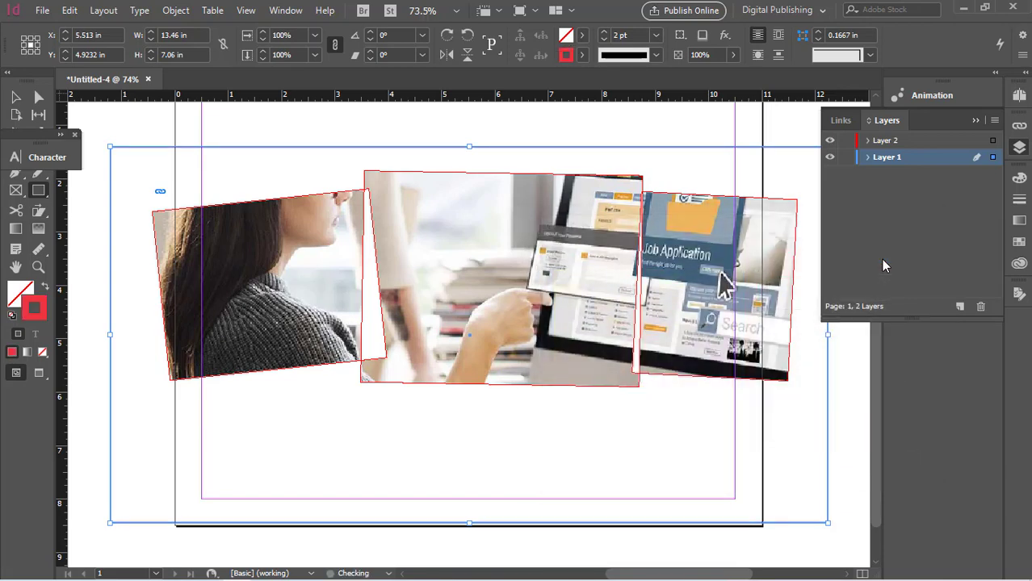
- Fill the rectangle with C=15 M=100 Y=100 K=0 red, reposition it, then undo it
click(581, 35)
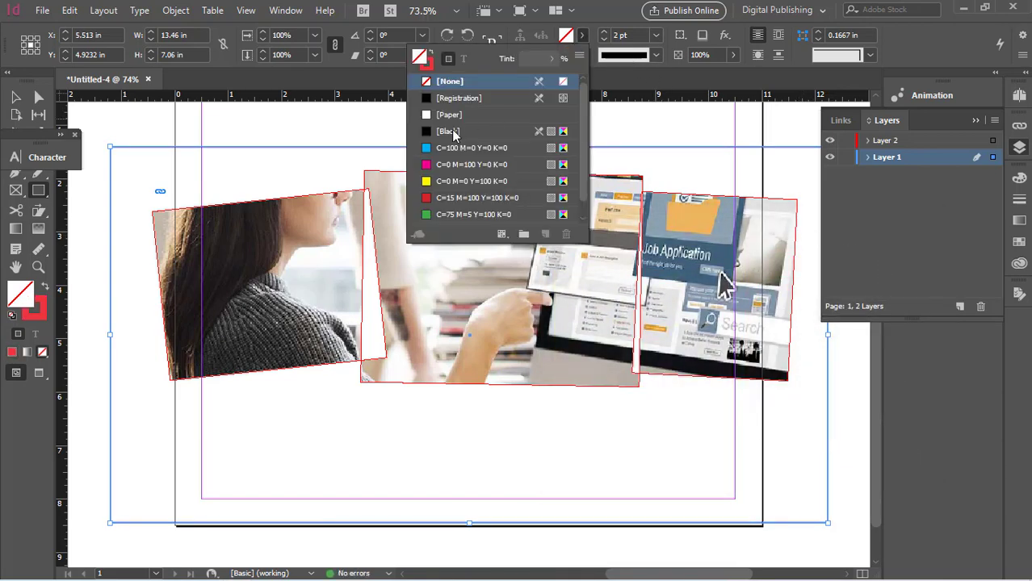
click(452, 198)
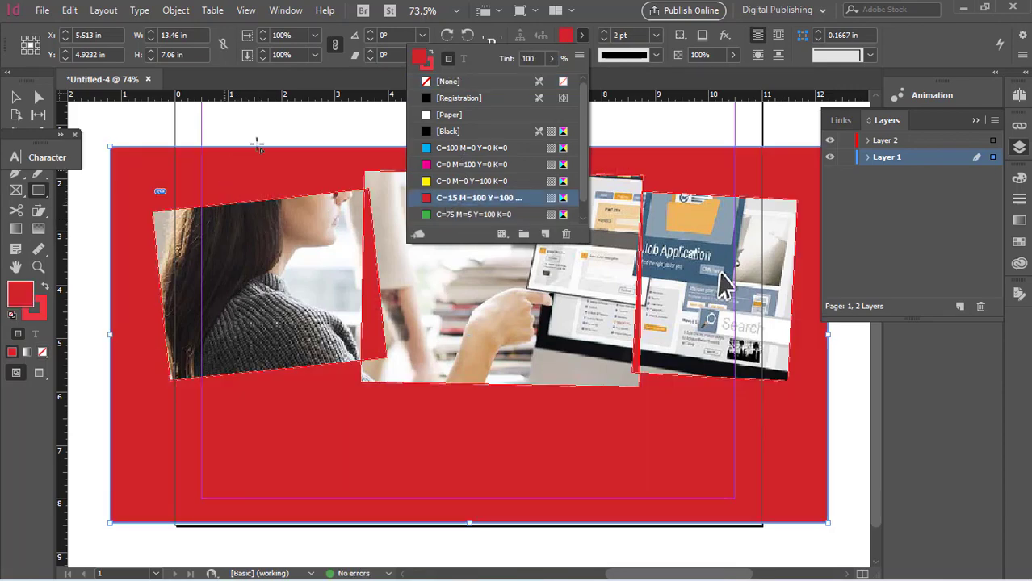
click(16, 97)
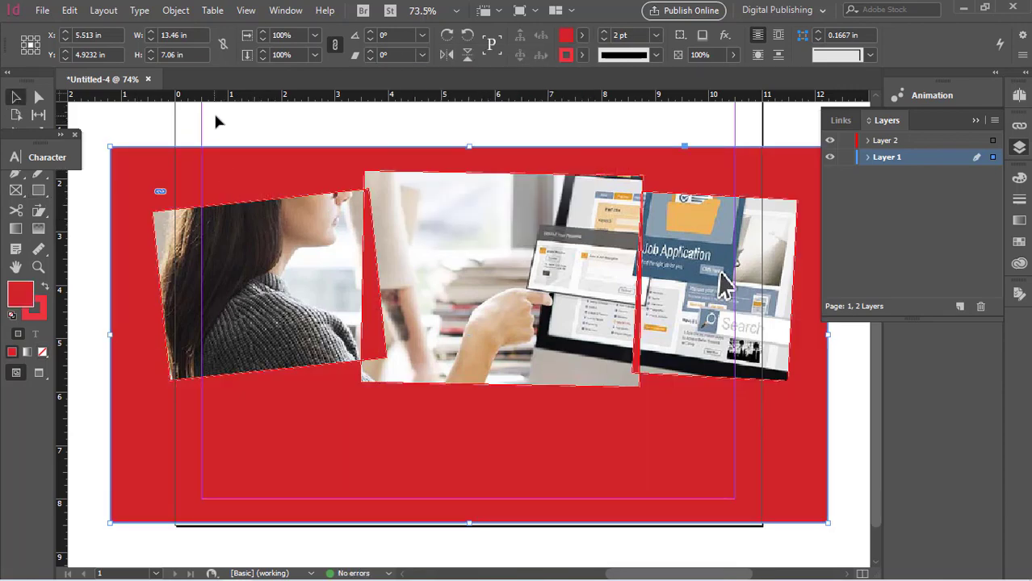
click(216, 113)
drag(316, 176, 325, 158)
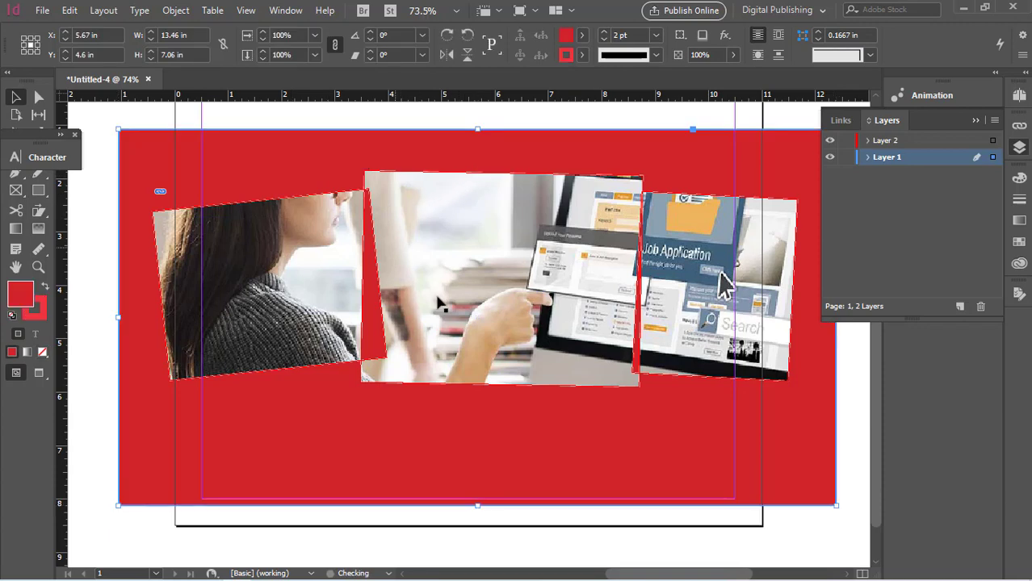
drag(501, 436, 521, 443)
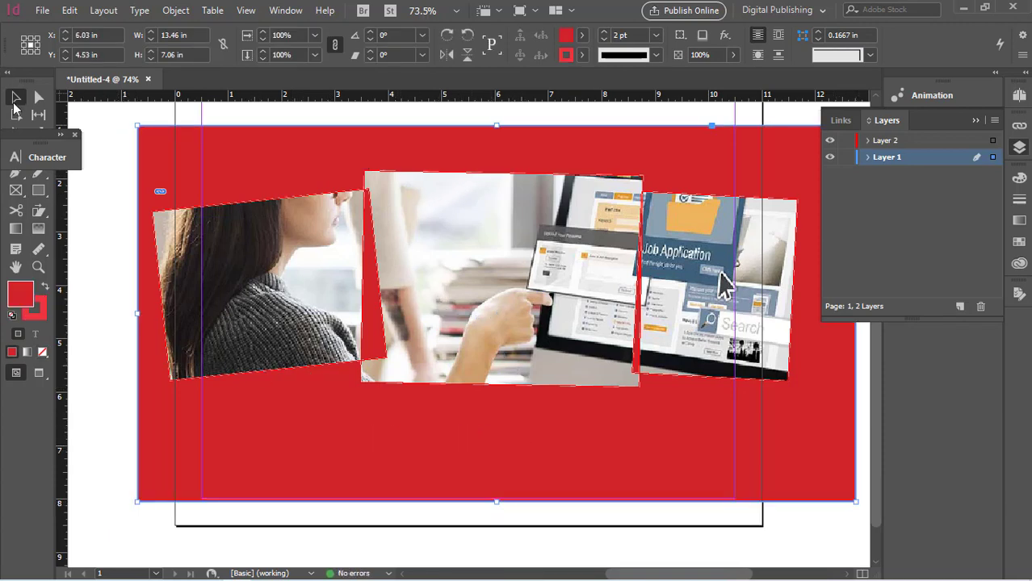
click(83, 170)
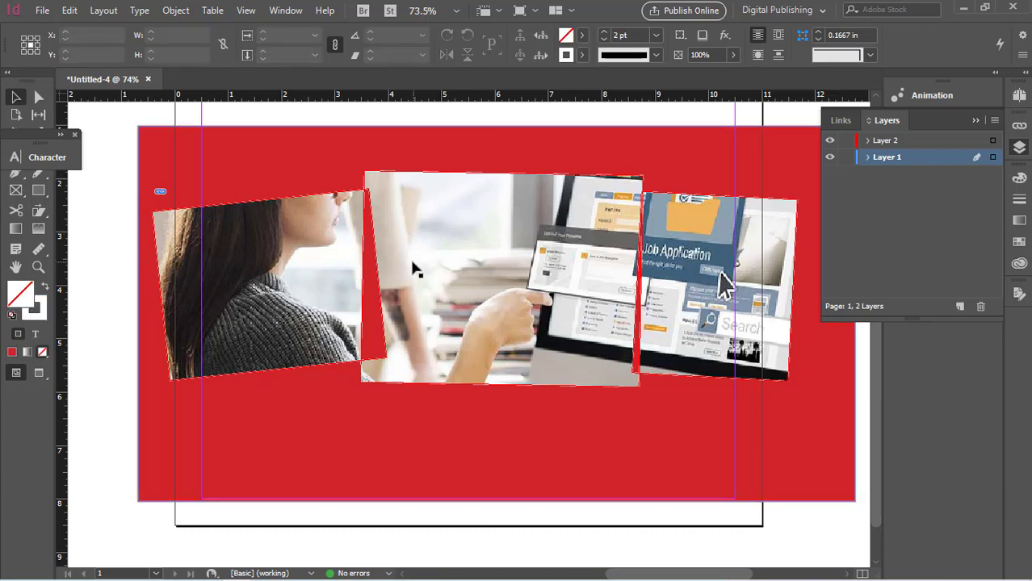
key(ctrl+z)
- Undo the red background, rotated pieces and resizing to restore the single full photo
key(ctrl+z)
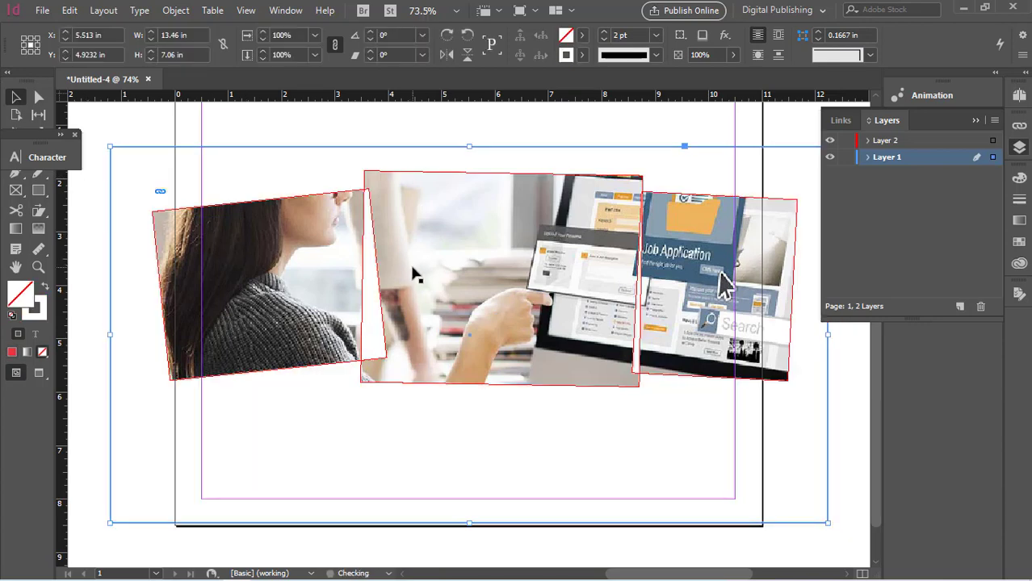
key(ctrl+z)
key(ctrl+z)
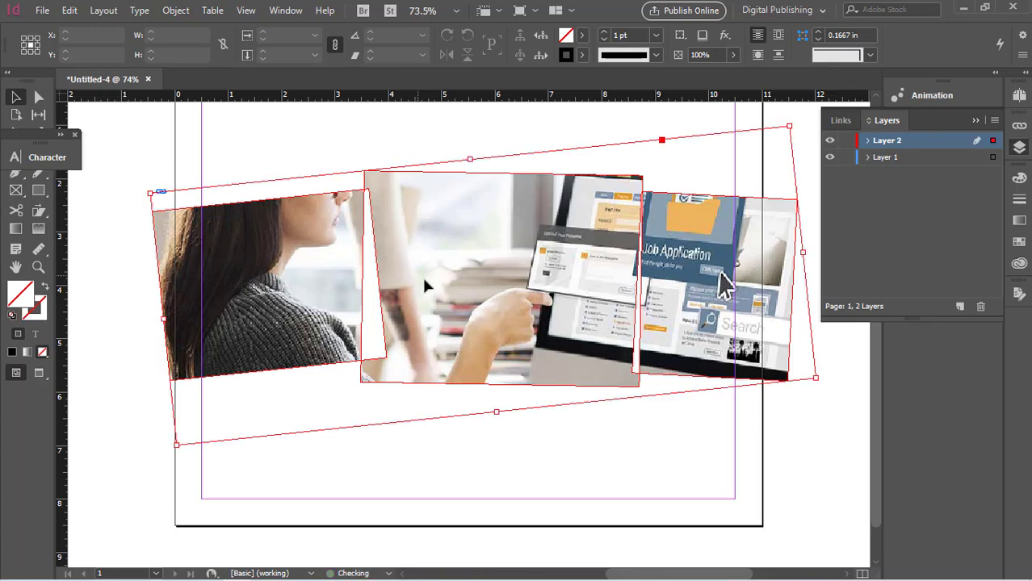
key(ctrl+z)
key(ctrl+z)
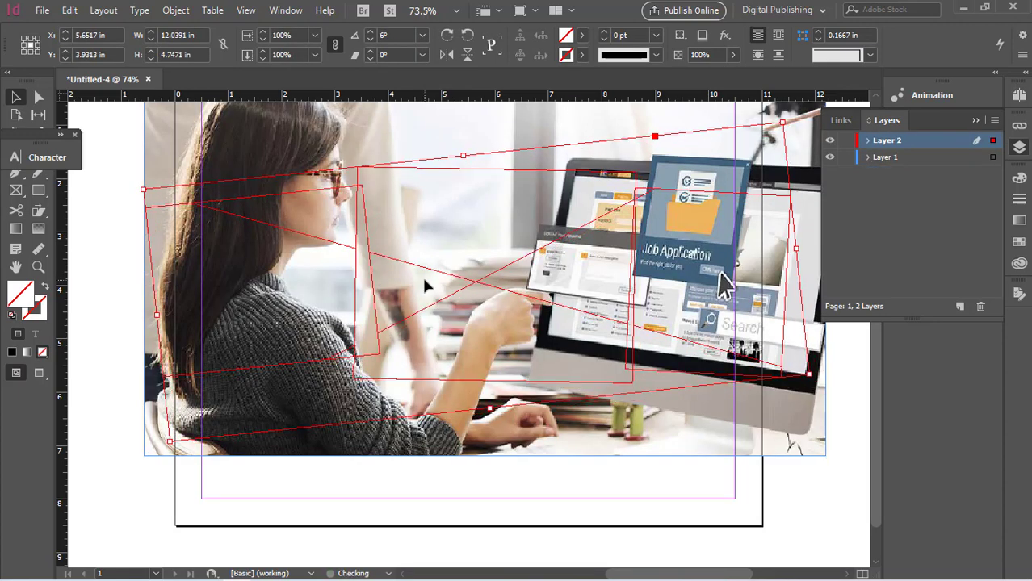
key(ctrl+z)
key(ctrl+z)
key(ctrl+z)
key(ctrl+z)
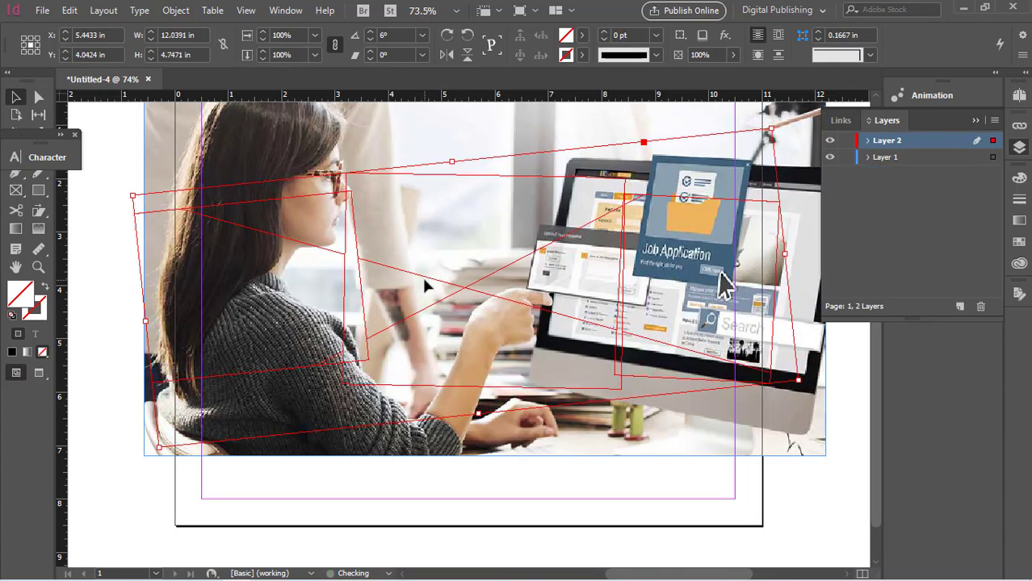
key(ctrl+z)
key(ctrl+z)
key(ctrl+z)
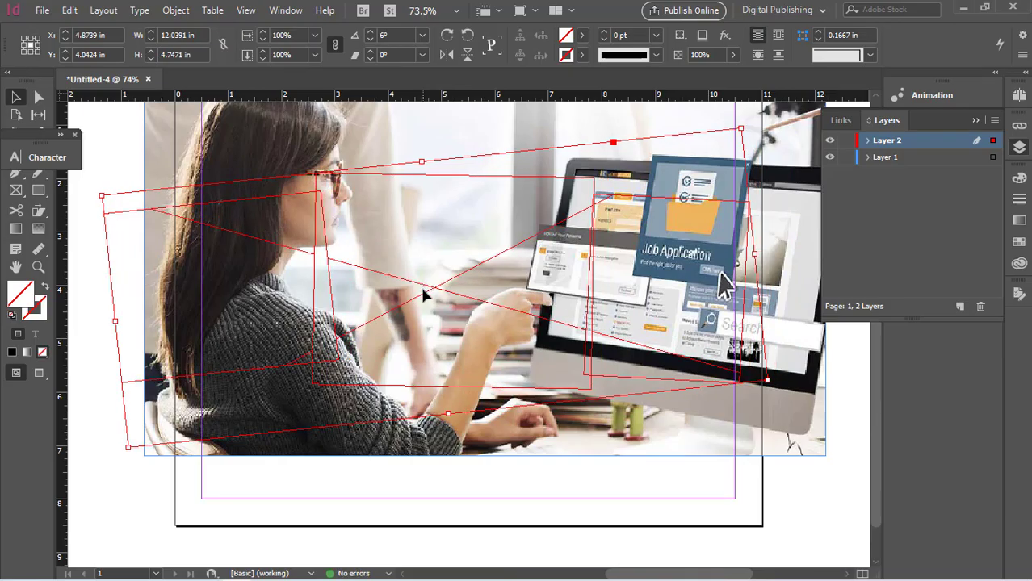
key(ctrl+z)
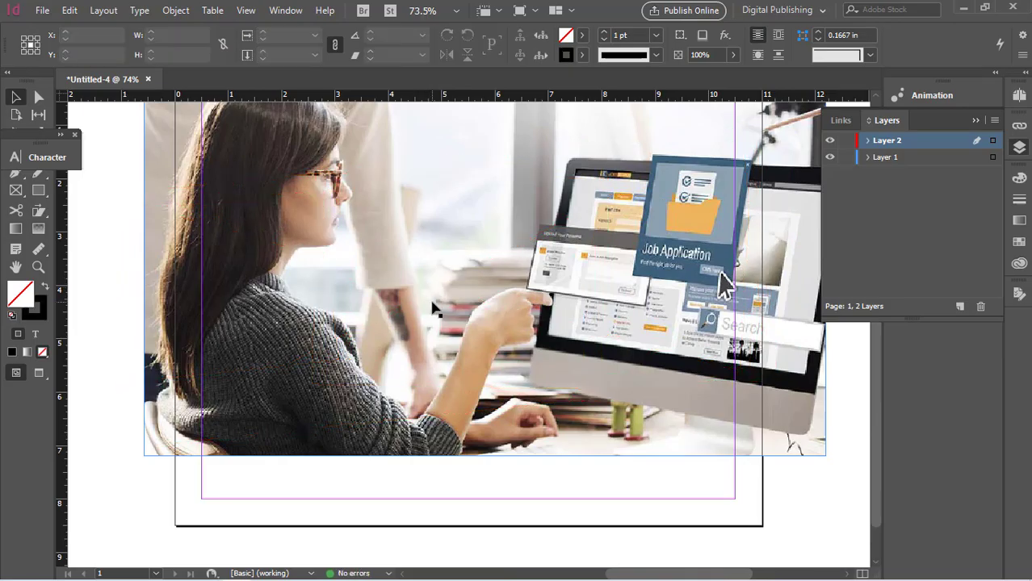
key(ctrl+z)
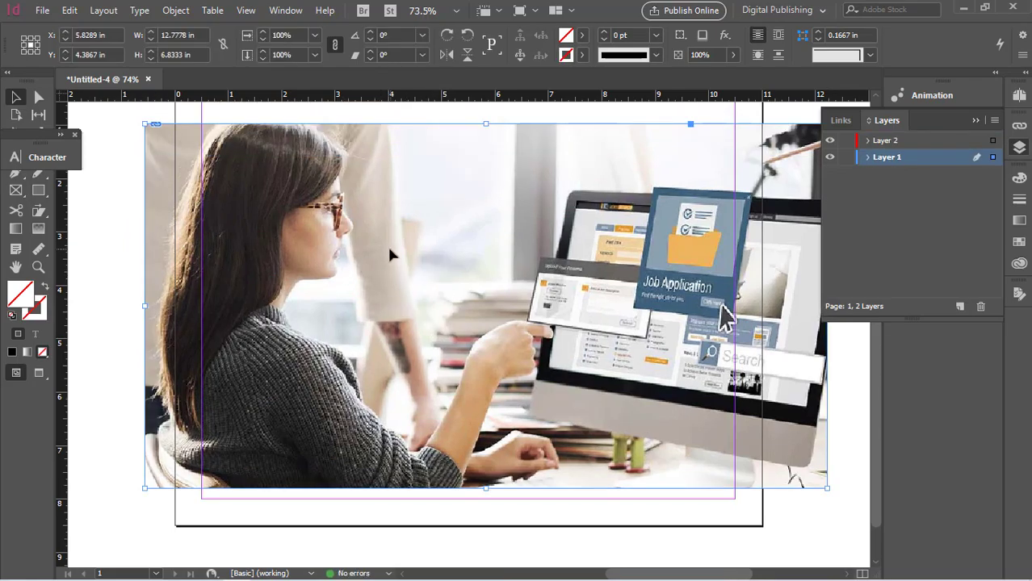
- Shift the photo right on the page and move the Character panel aside
drag(333, 253, 419, 255)
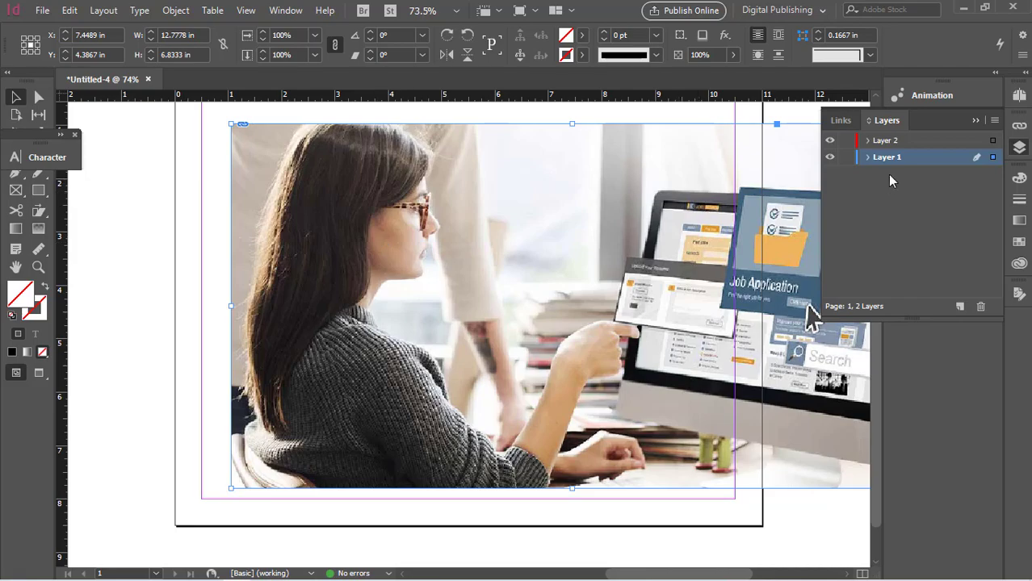
drag(31, 141, 170, 131)
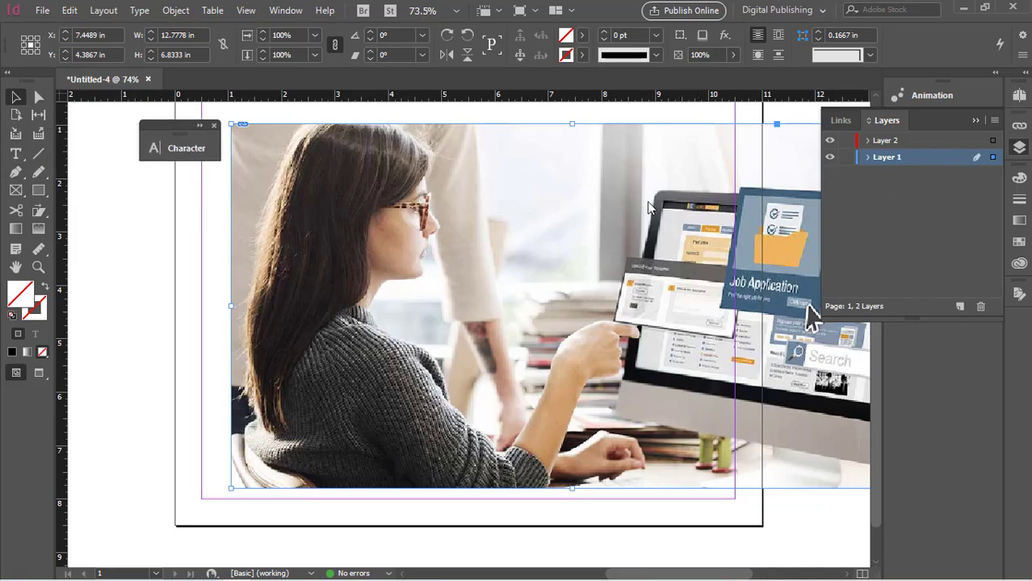
key(ctrl+shift+a)
click(38, 171)
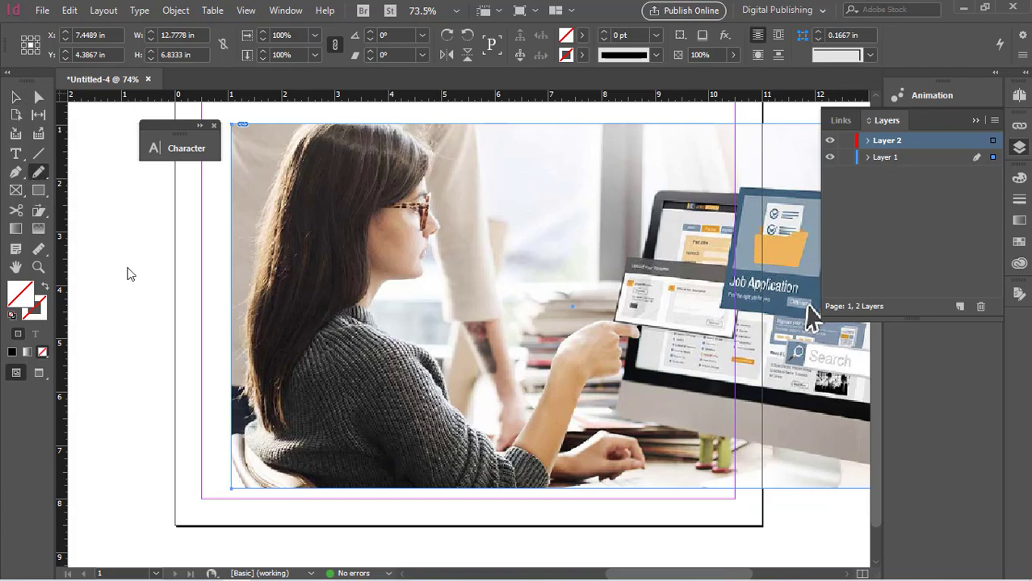
mouse_move(257, 483)
mouse_down()
mouse_move(249, 250)
mouse_move(344, 117)
mouse_move(409, 132)
mouse_move(439, 159)
mouse_move(447, 236)
mouse_move(419, 258)
mouse_move(409, 288)
mouse_move(392, 293)
mouse_move(381, 322)
mouse_move(432, 323)
mouse_move(448, 345)
mouse_up()
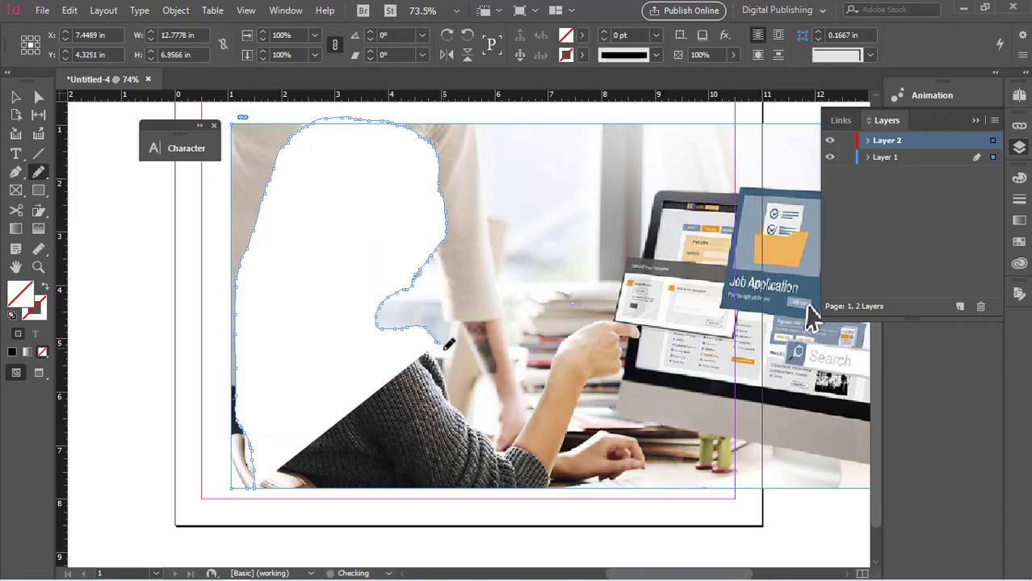
key(ctrl+z)
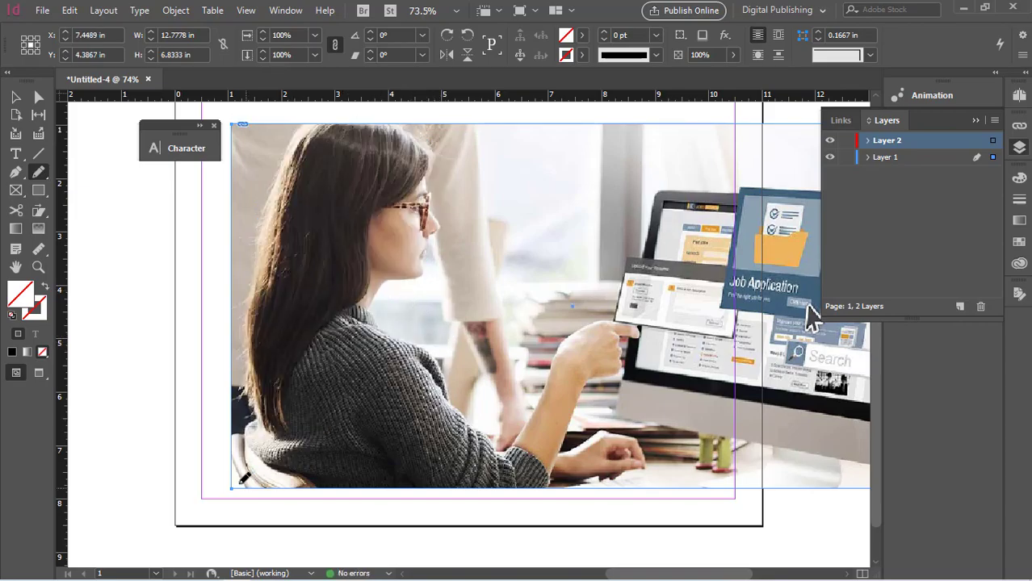
mouse_move(251, 446)
mouse_down()
mouse_move(242, 316)
mouse_move(274, 157)
mouse_move(305, 128)
mouse_move(380, 128)
mouse_move(444, 149)
mouse_move(449, 222)
mouse_move(431, 282)
mouse_move(395, 322)
mouse_move(444, 358)
mouse_move(478, 419)
mouse_move(505, 437)
mouse_move(555, 335)
mouse_move(600, 299)
mouse_move(612, 249)
mouse_move(594, 253)
mouse_up()
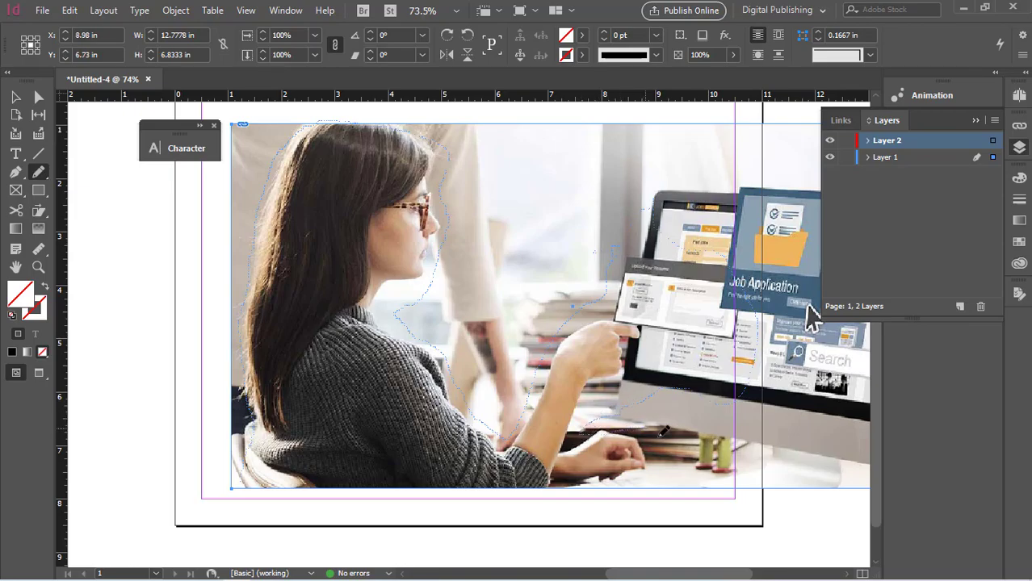
drag(667, 434, 628, 525)
drag(263, 502, 244, 483)
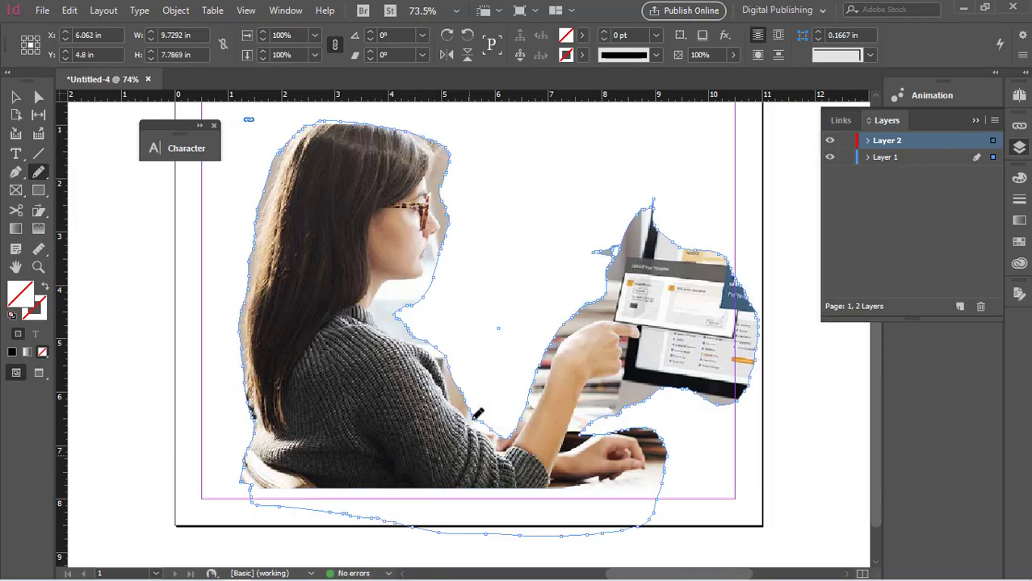
click(16, 98)
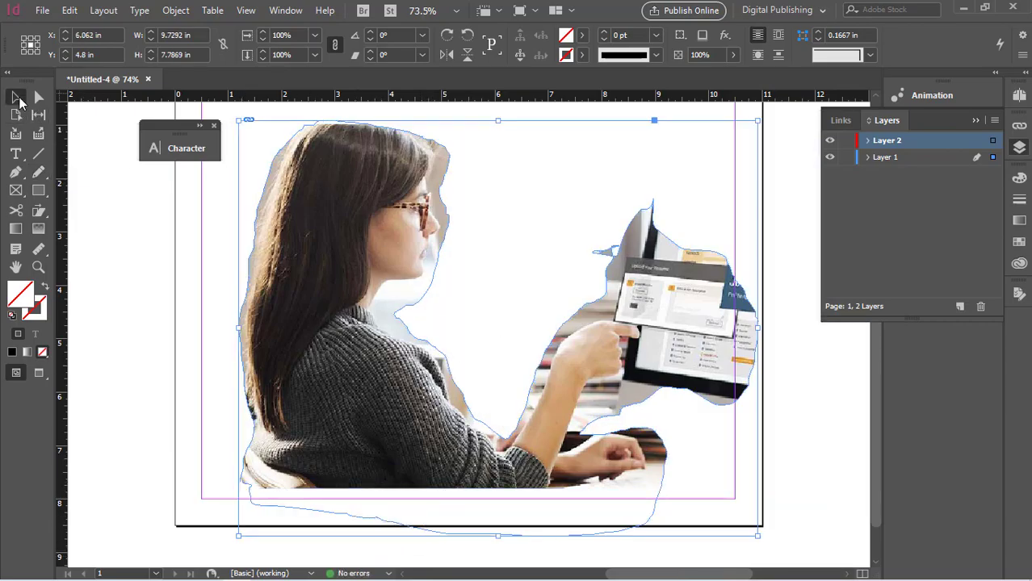
click(143, 267)
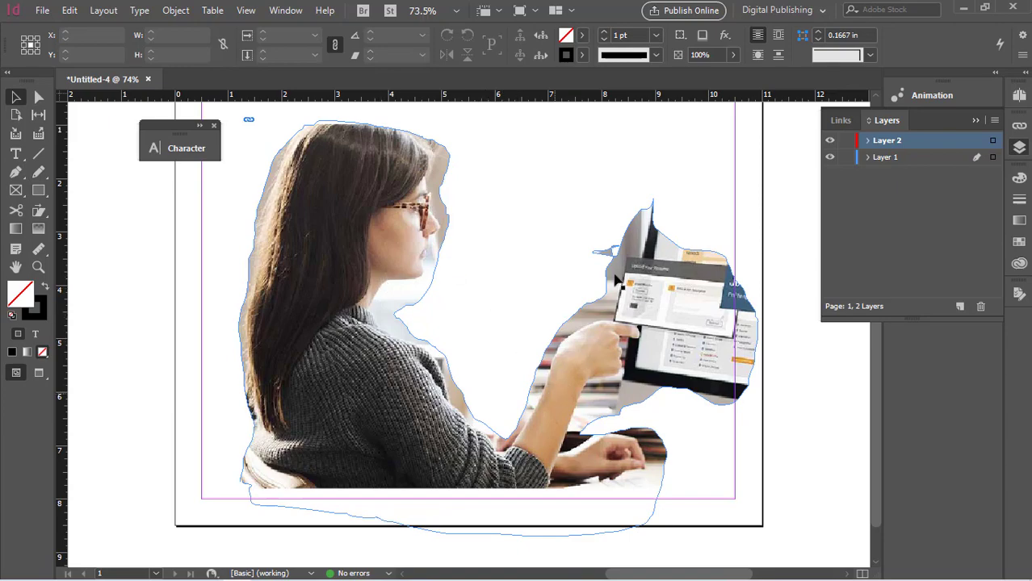
click(646, 289)
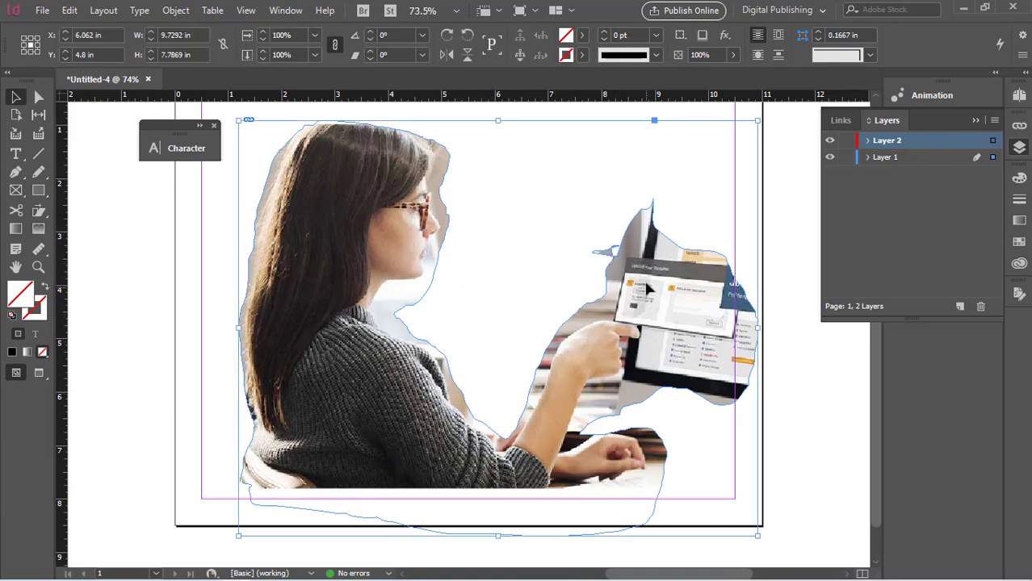
key(ctrl+z)
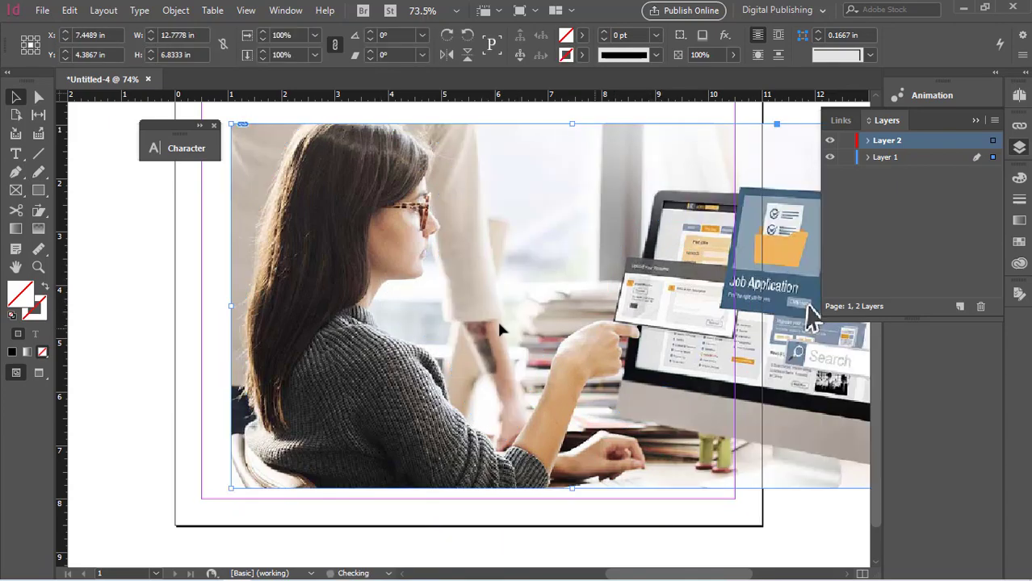
- Trace a closed Pencil outline around the woman and her reaching hand, then select it
click(38, 172)
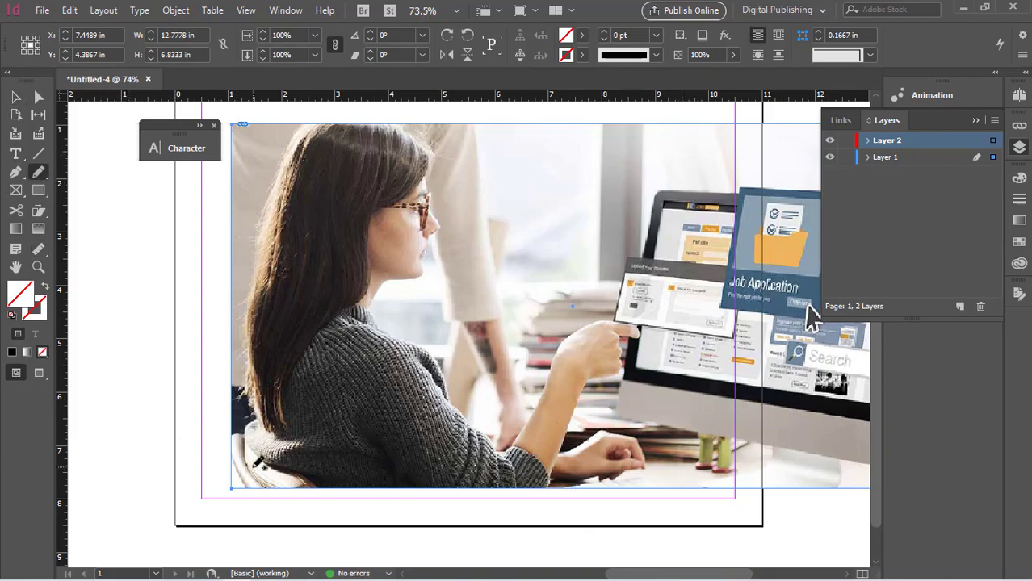
mouse_move(257, 464)
mouse_down()
mouse_move(243, 344)
mouse_move(257, 245)
mouse_move(279, 166)
mouse_move(325, 118)
mouse_move(391, 116)
mouse_move(453, 154)
mouse_move(436, 273)
mouse_move(399, 314)
mouse_move(446, 339)
mouse_move(485, 401)
mouse_move(590, 309)
mouse_move(640, 304)
mouse_move(659, 356)
mouse_move(615, 409)
mouse_move(664, 456)
mouse_move(663, 502)
mouse_move(339, 496)
mouse_move(261, 469)
mouse_up()
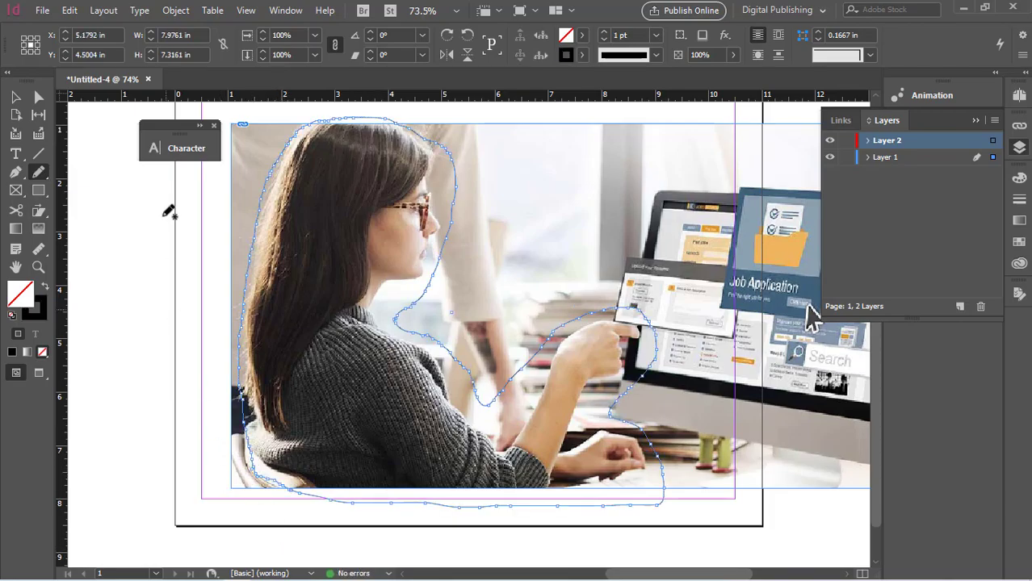
click(14, 97)
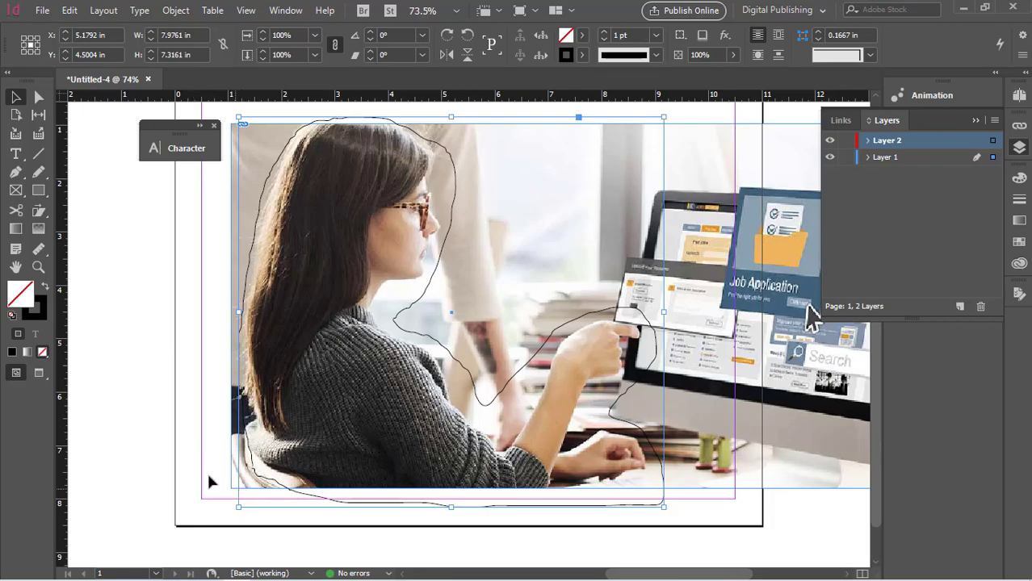
click(242, 494)
click(283, 490)
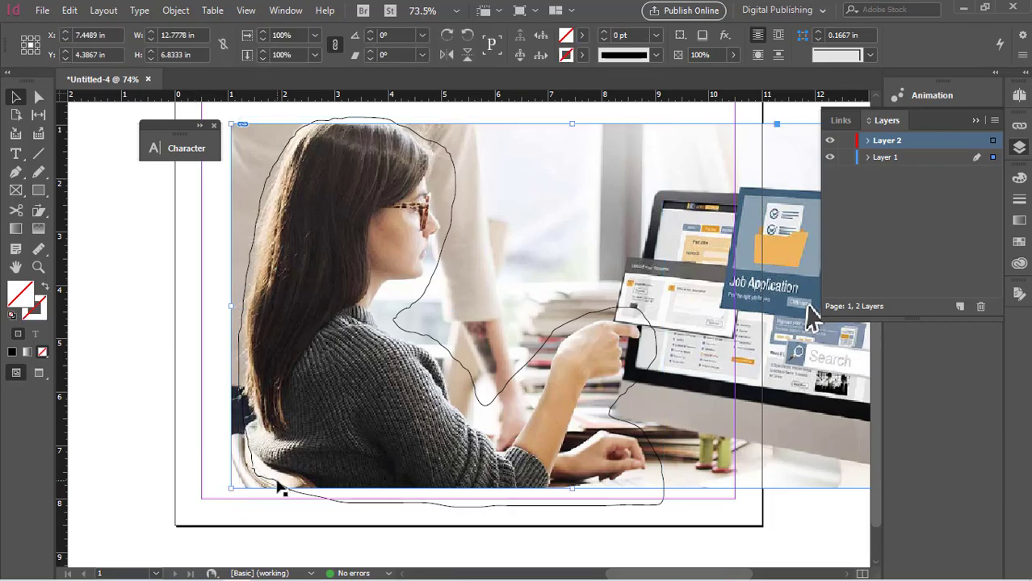
- Close the freehand path, cut the woman photo, and paste it into the closed outline
click(174, 11)
mouse_move(194, 474)
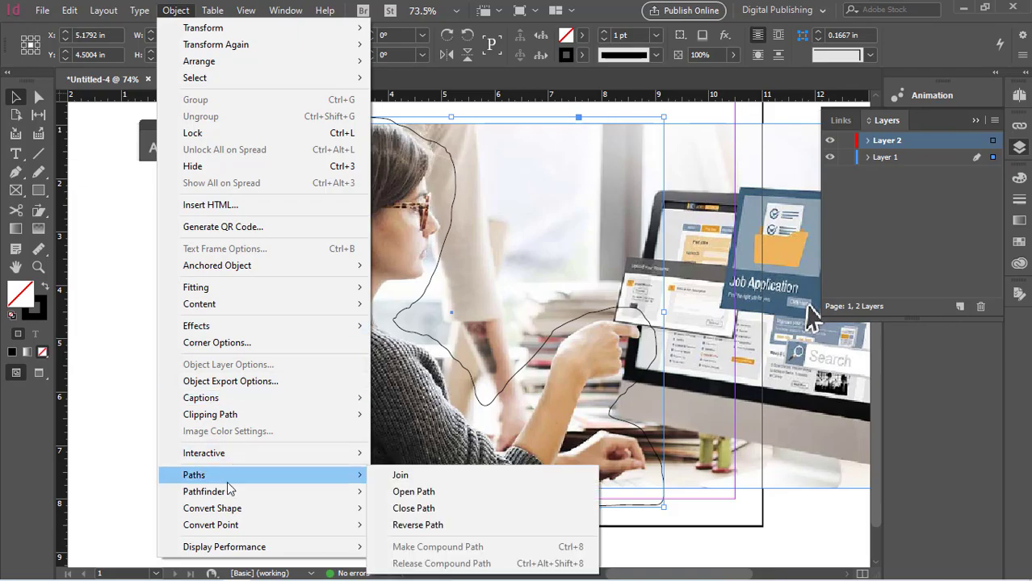
click(411, 509)
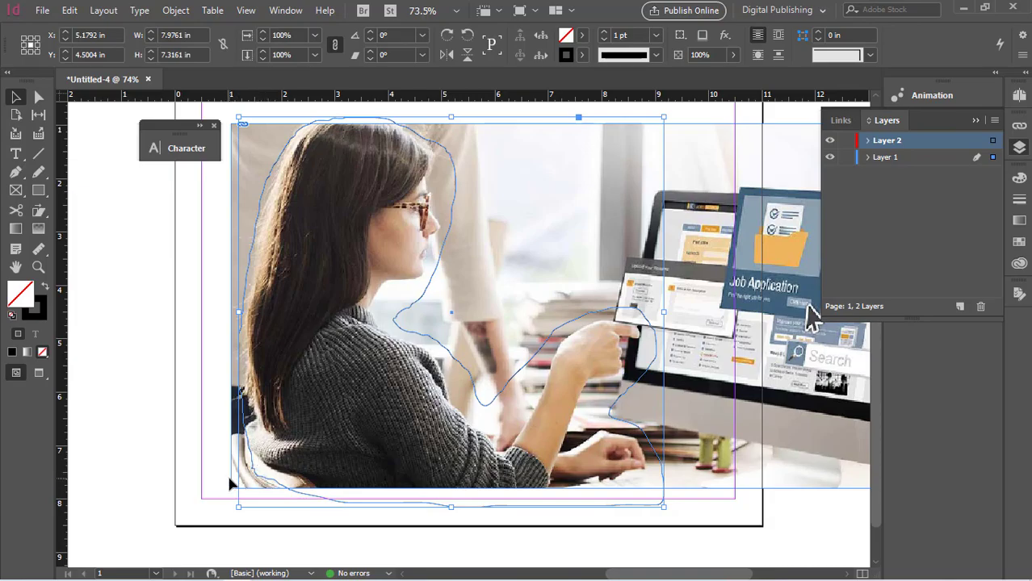
click(228, 477)
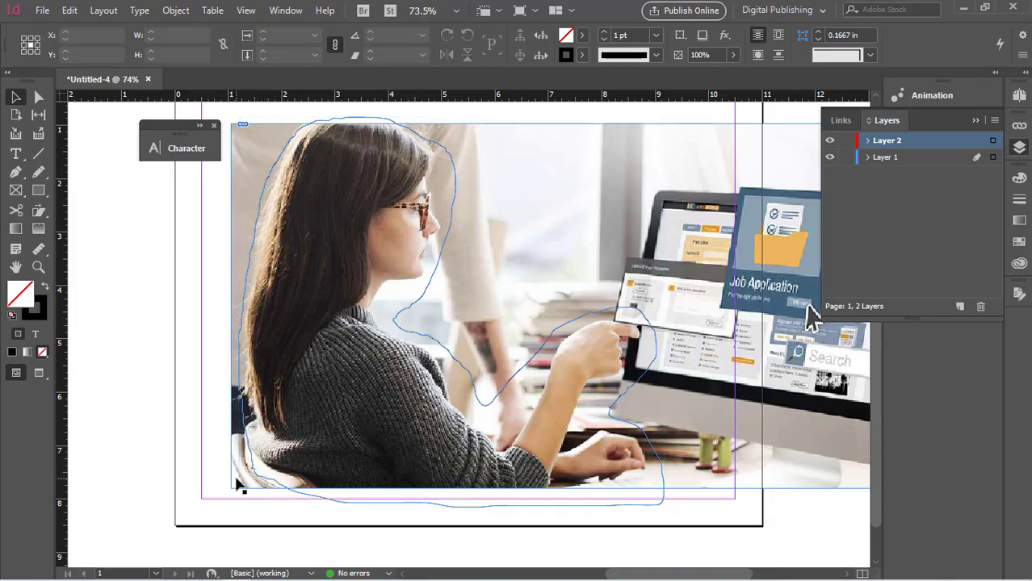
click(238, 489)
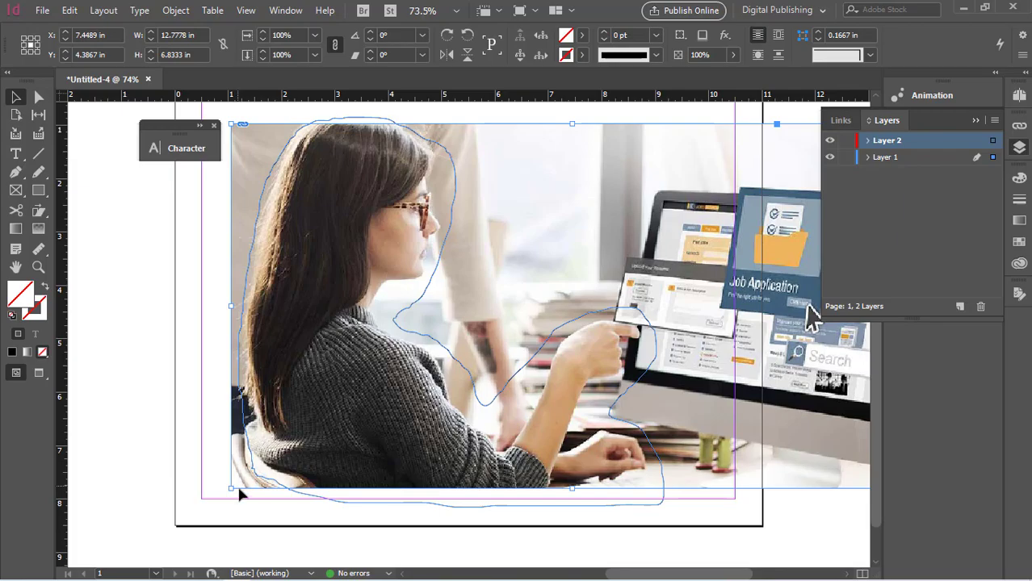
key(Delete)
click(275, 483)
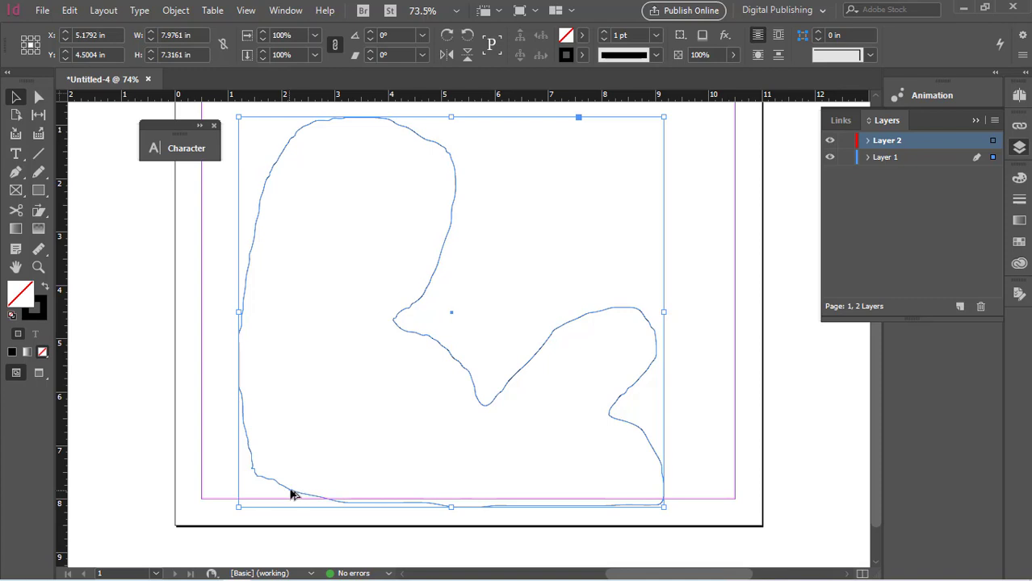
key(ctrl+alt+v)
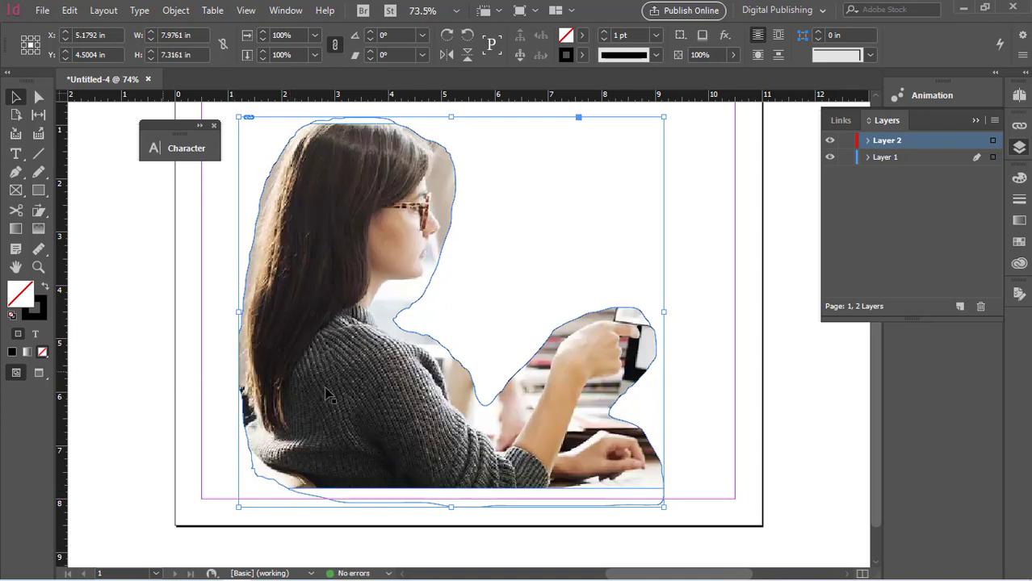
- Nudge the clipped photo frame up and back down, then pull the photo out of the outline
drag(329, 395, 373, 376)
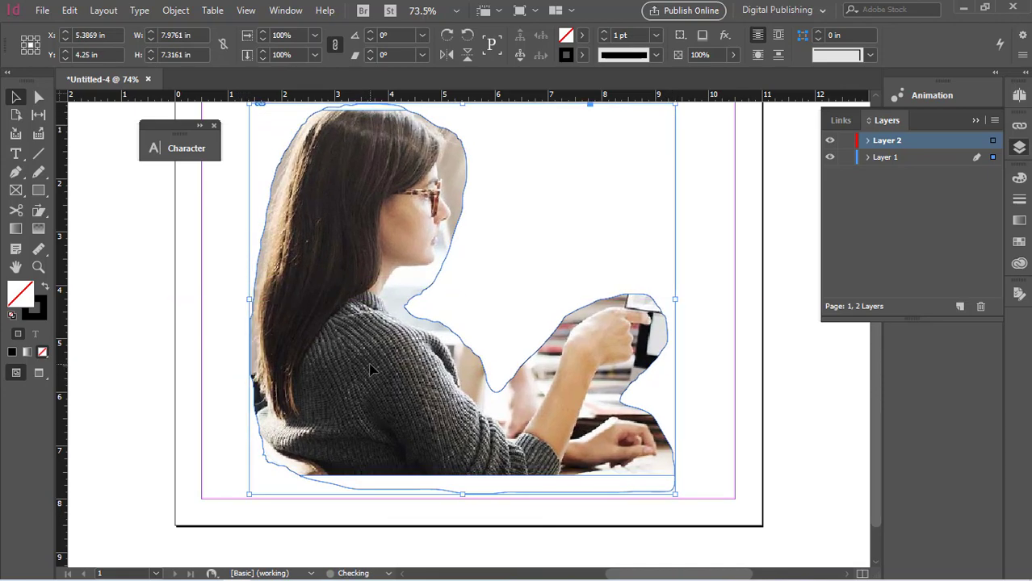
scroll(373, 373, up, 1)
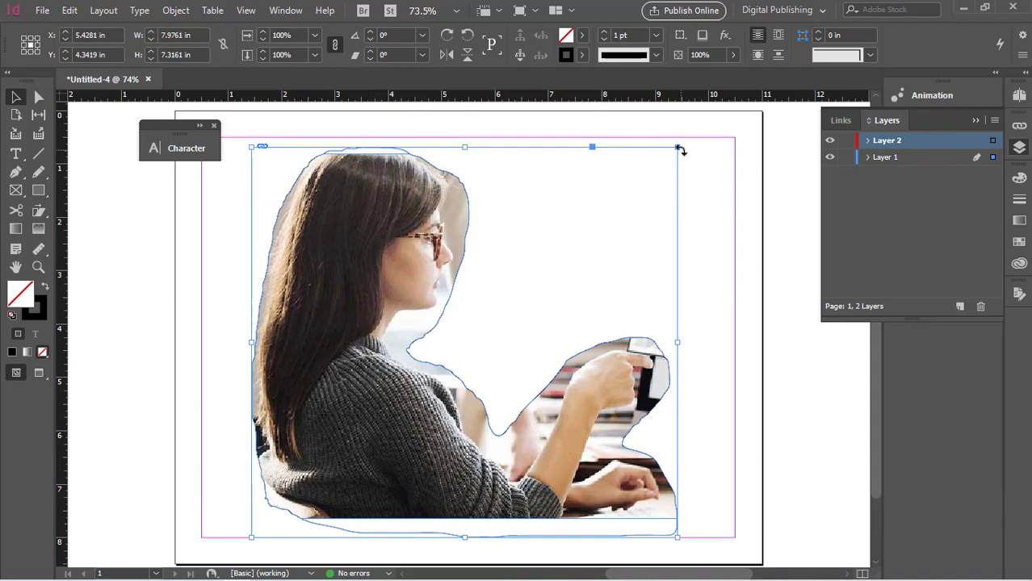
click(221, 299)
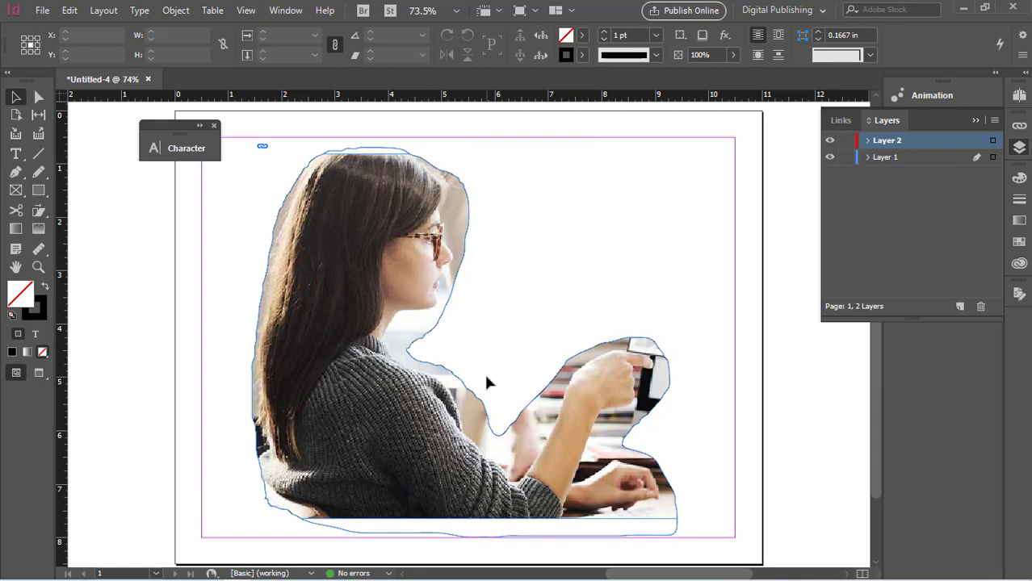
click(513, 311)
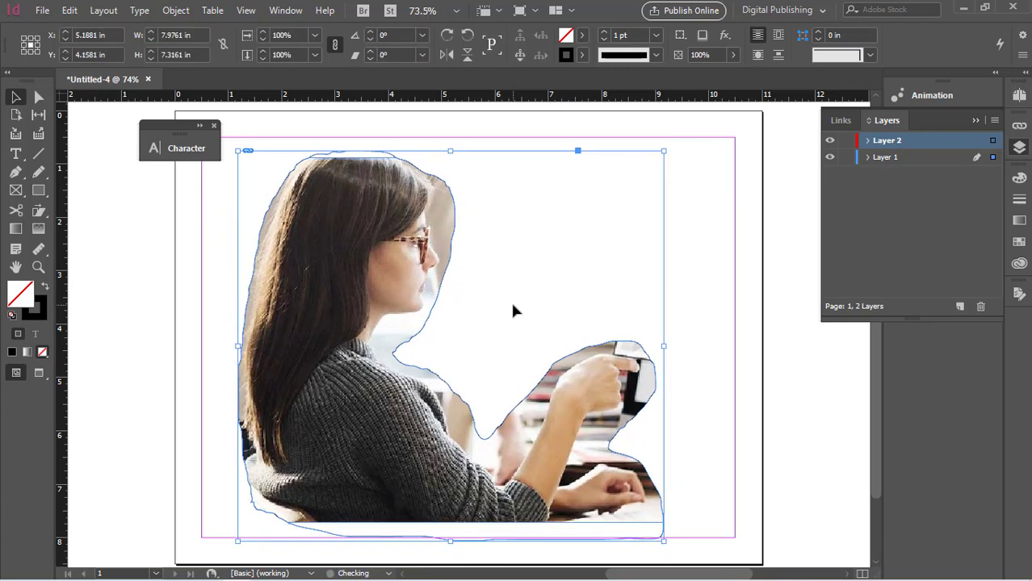
key(Down)
key(Down)
key(Down)
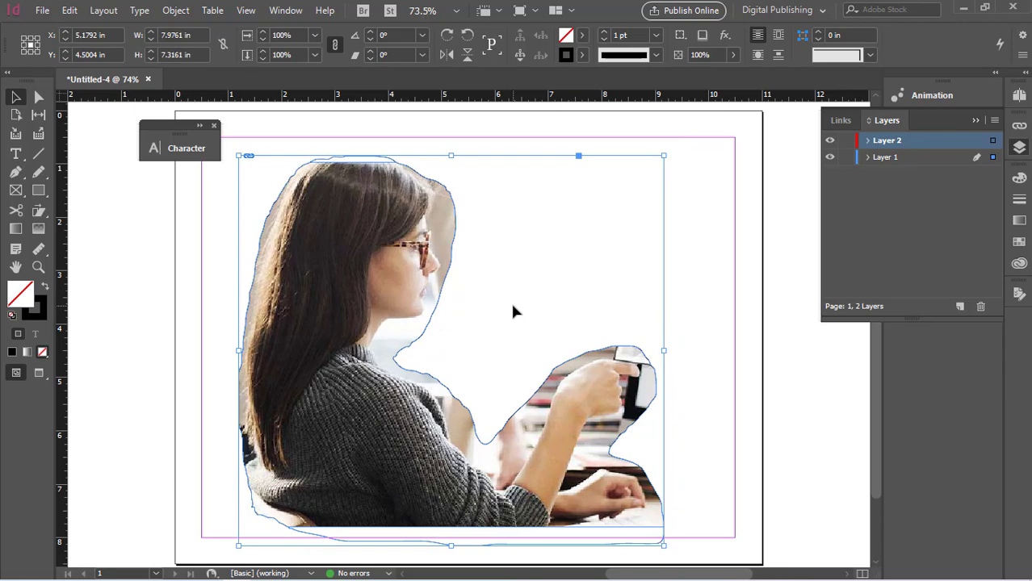
double_click(483, 315)
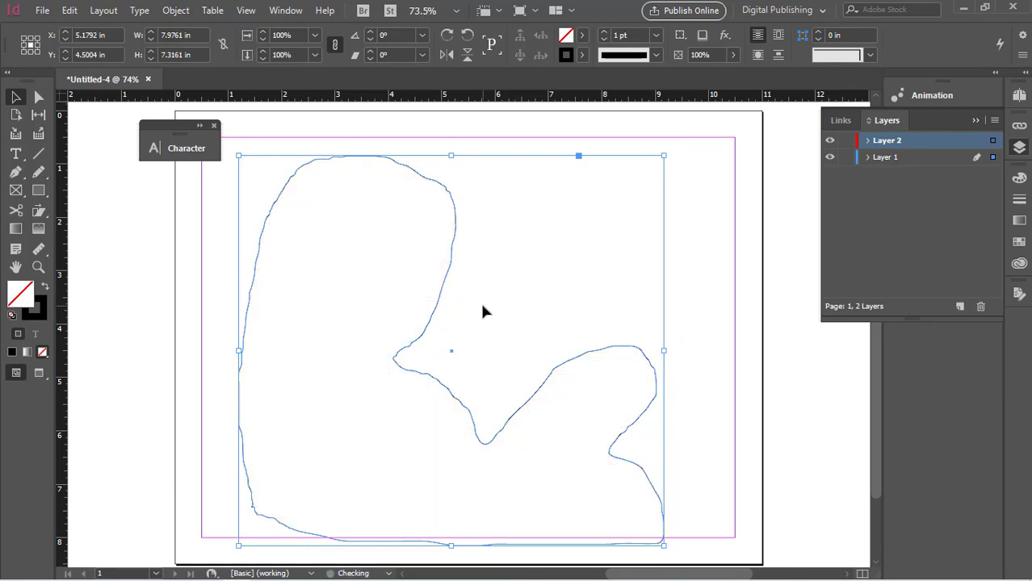
- Restore the full photo, shift it right, and start a pen outline up over her head
key(ctrl+z)
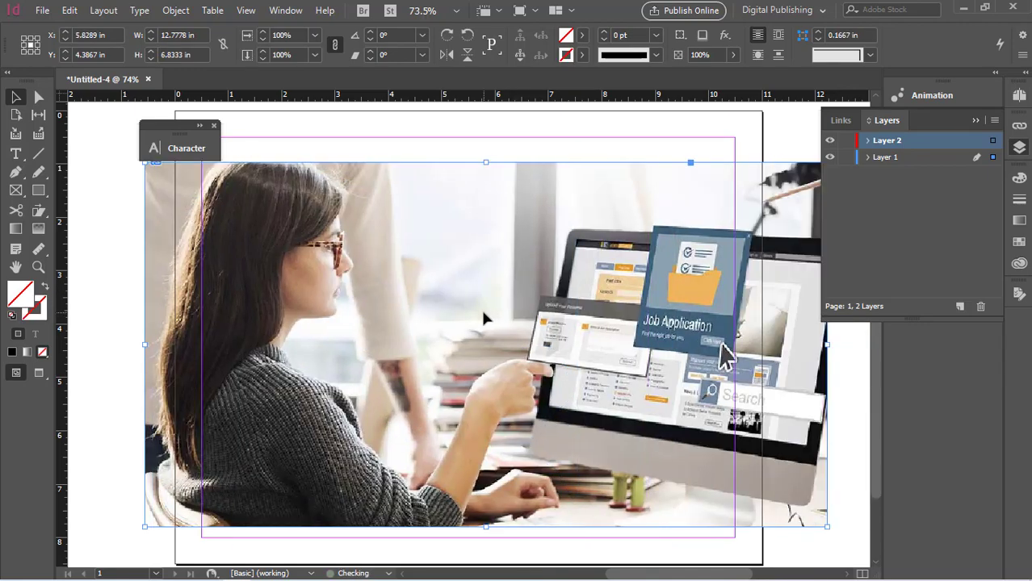
drag(296, 273, 373, 277)
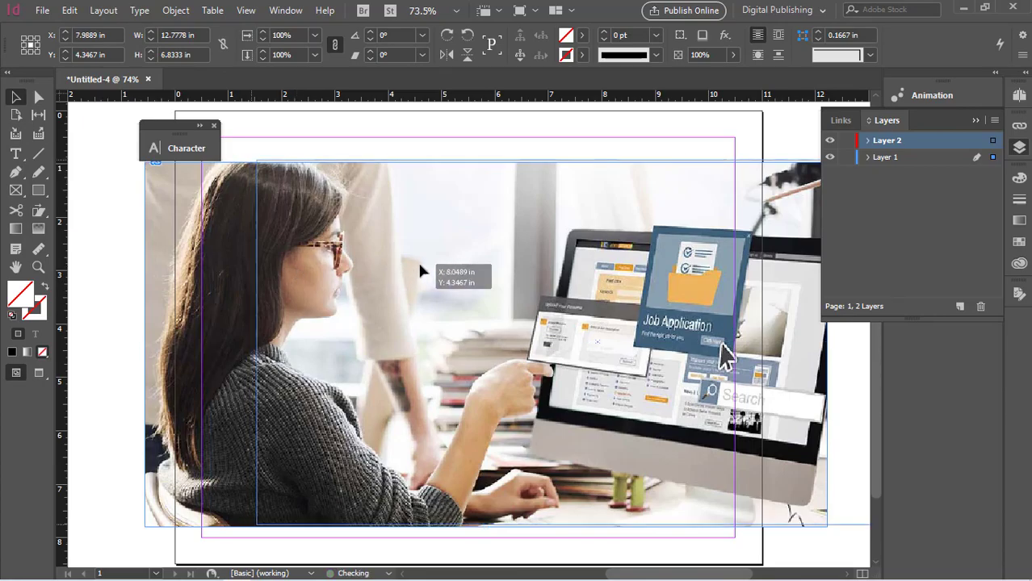
click(15, 172)
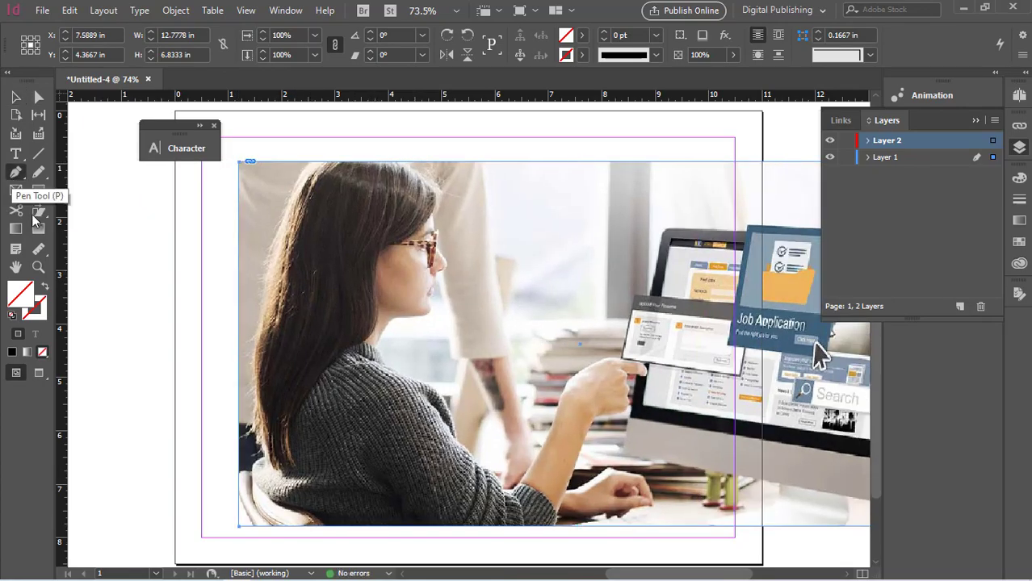
click(256, 527)
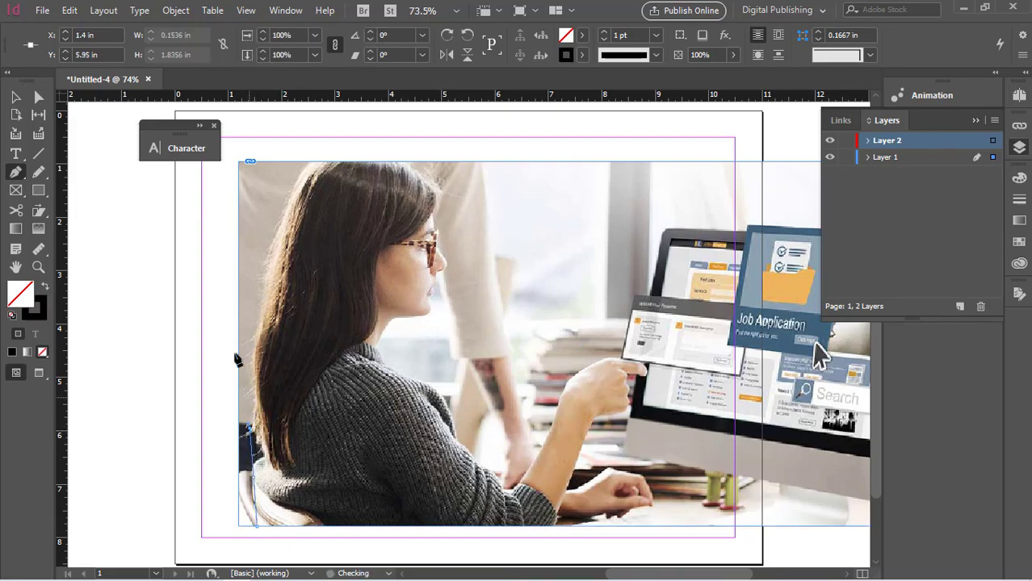
drag(260, 216, 289, 170)
mouse_move(459, 191)
mouse_down()
mouse_move(484, 253)
mouse_move(516, 281)
mouse_move(543, 276)
mouse_up()
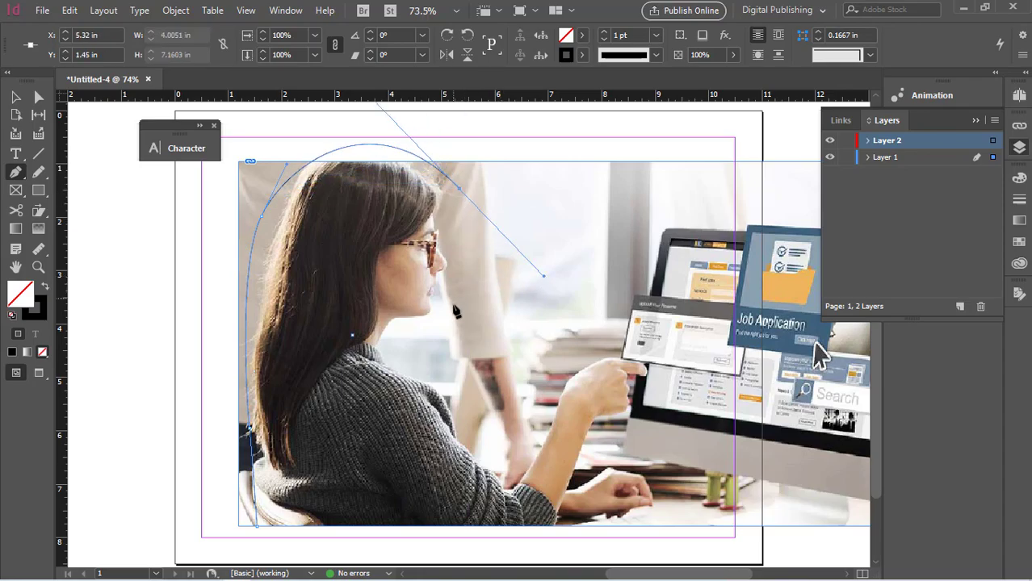
drag(452, 304, 448, 316)
- Redo the pen curve down around her face and neck and along her arm
key(ctrl+z)
click(458, 190)
drag(458, 291, 438, 341)
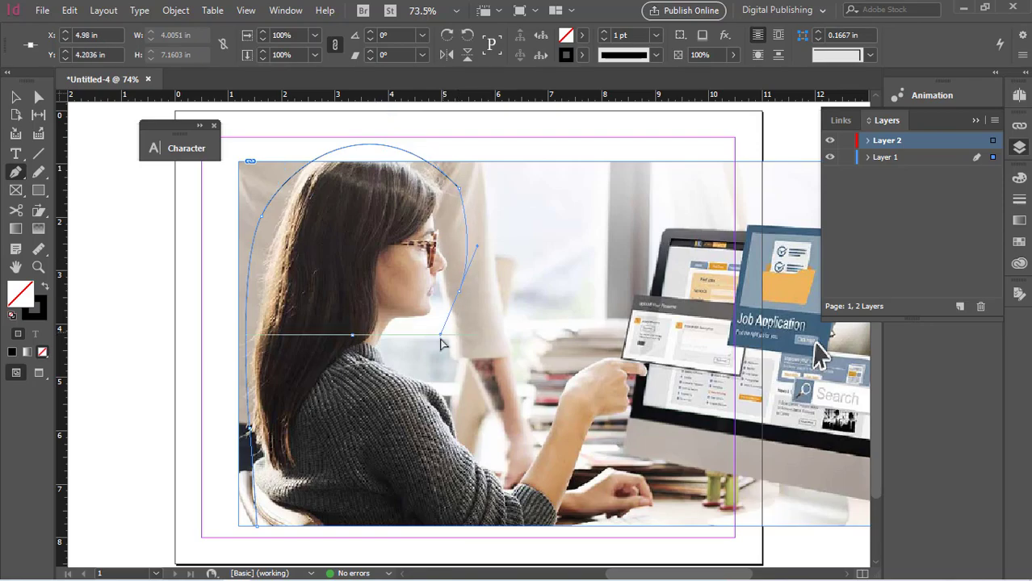
click(459, 292)
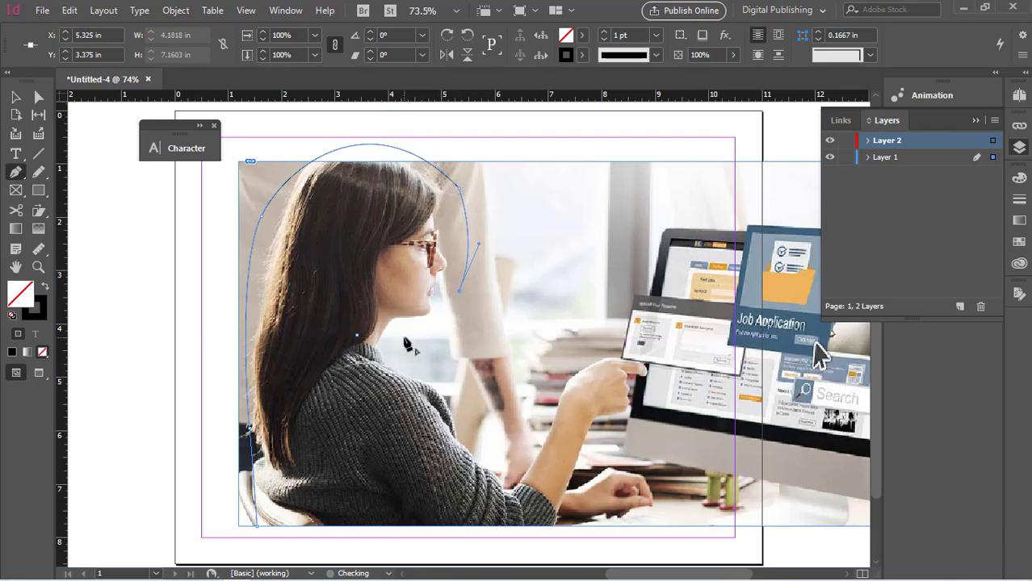
drag(403, 338, 367, 347)
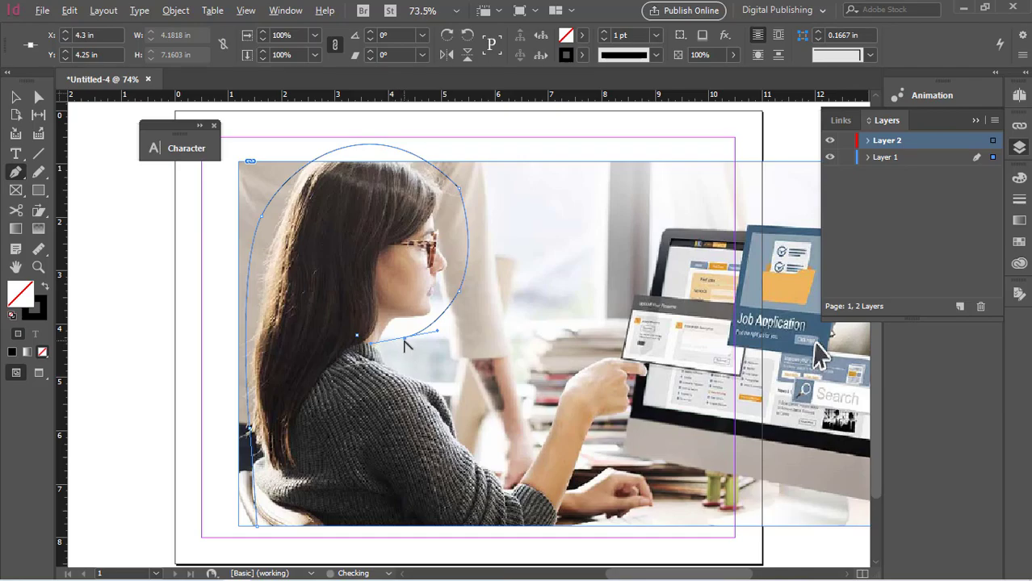
click(399, 348)
drag(403, 337, 373, 343)
mouse_move(400, 360)
mouse_down()
mouse_move(421, 373)
mouse_move(480, 468)
mouse_up()
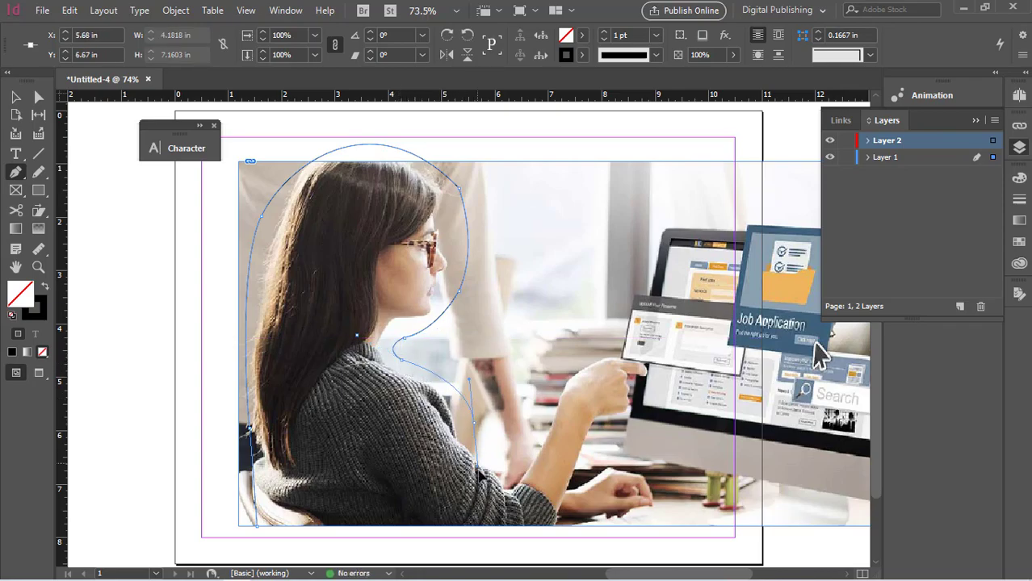
- Trace around her forearm, raised hand and fingers, then close the outline at its start
click(474, 422)
drag(504, 473, 526, 458)
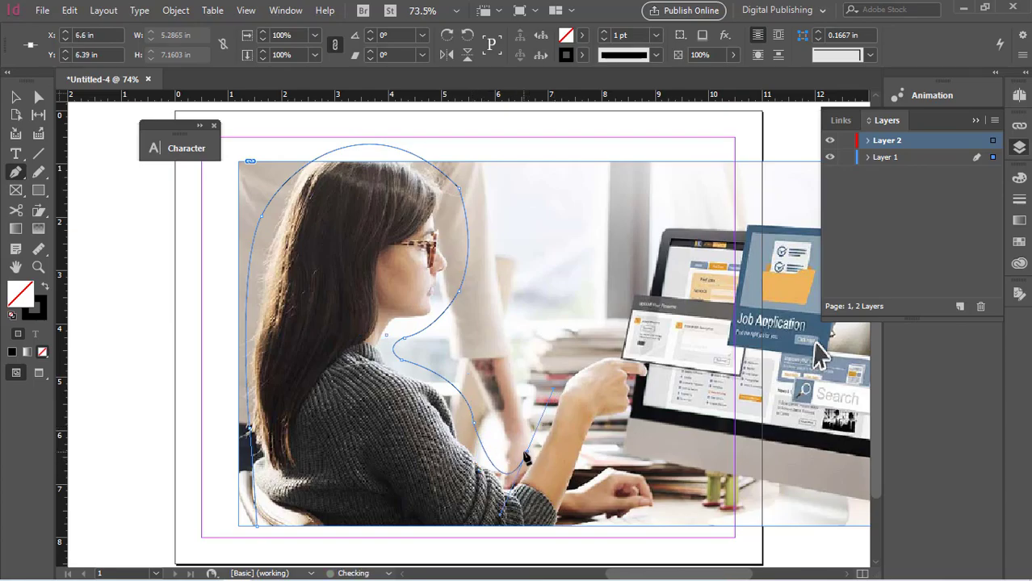
click(526, 454)
drag(581, 349, 601, 350)
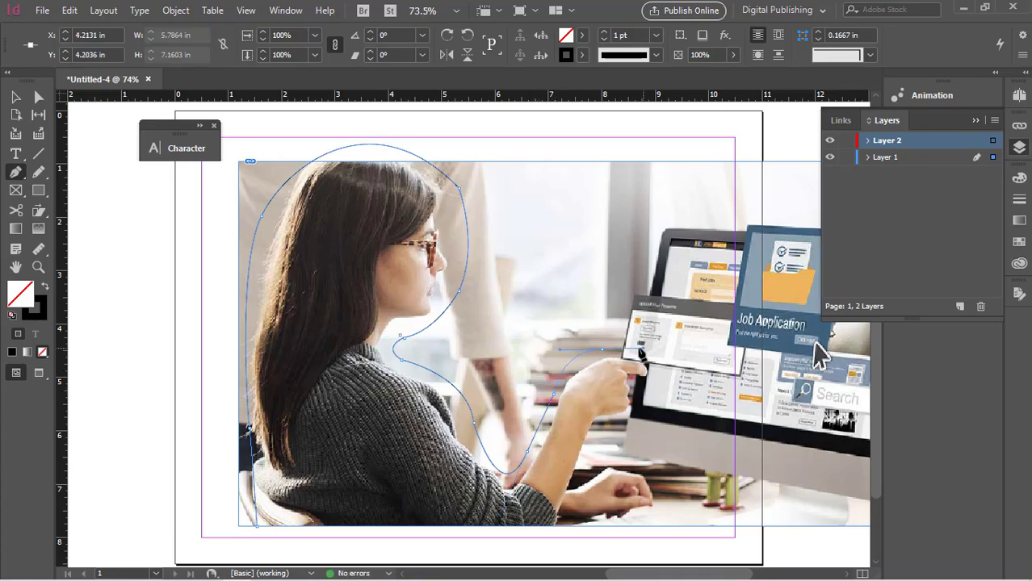
drag(662, 370, 656, 388)
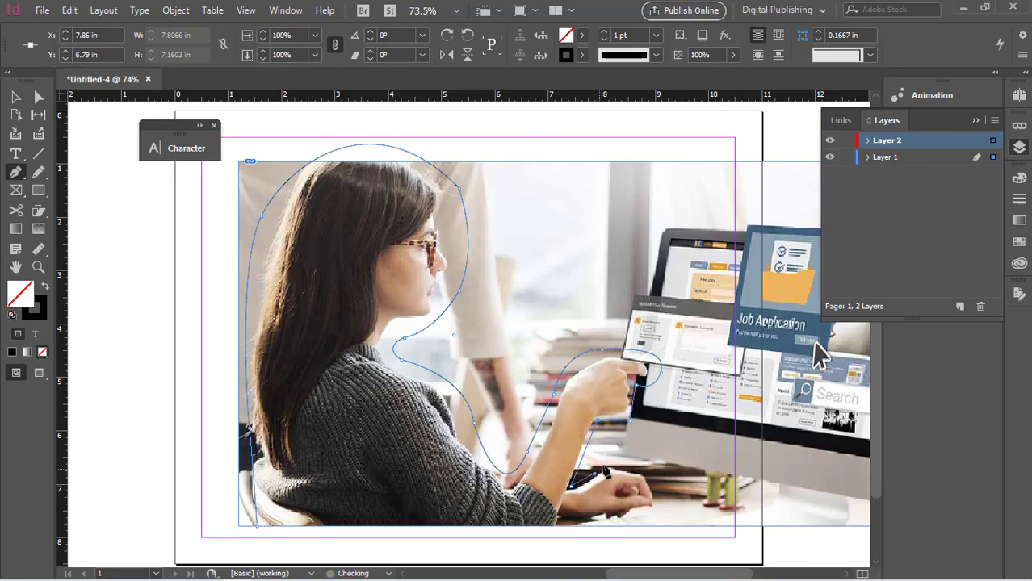
click(644, 470)
click(660, 507)
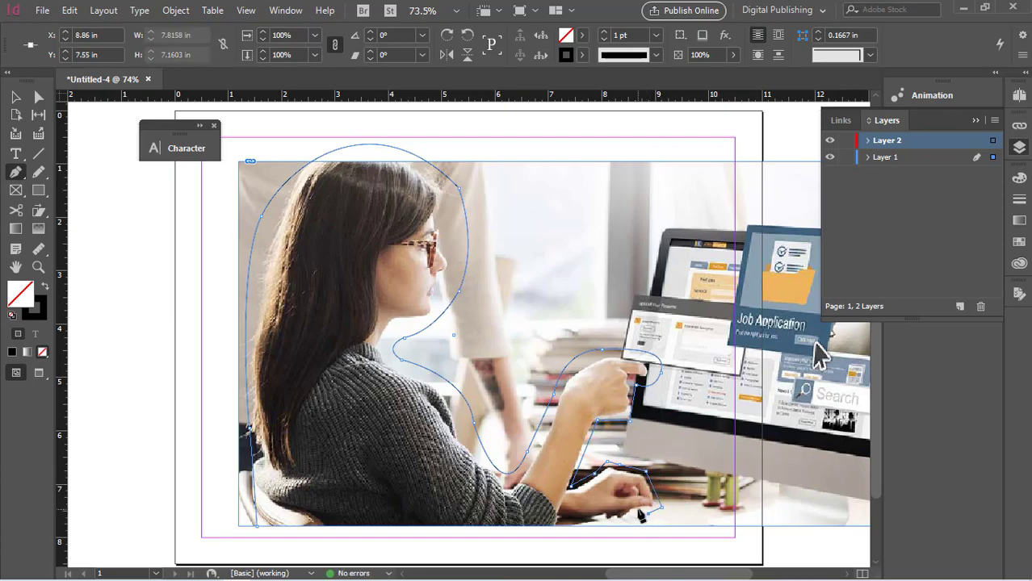
click(638, 514)
click(257, 528)
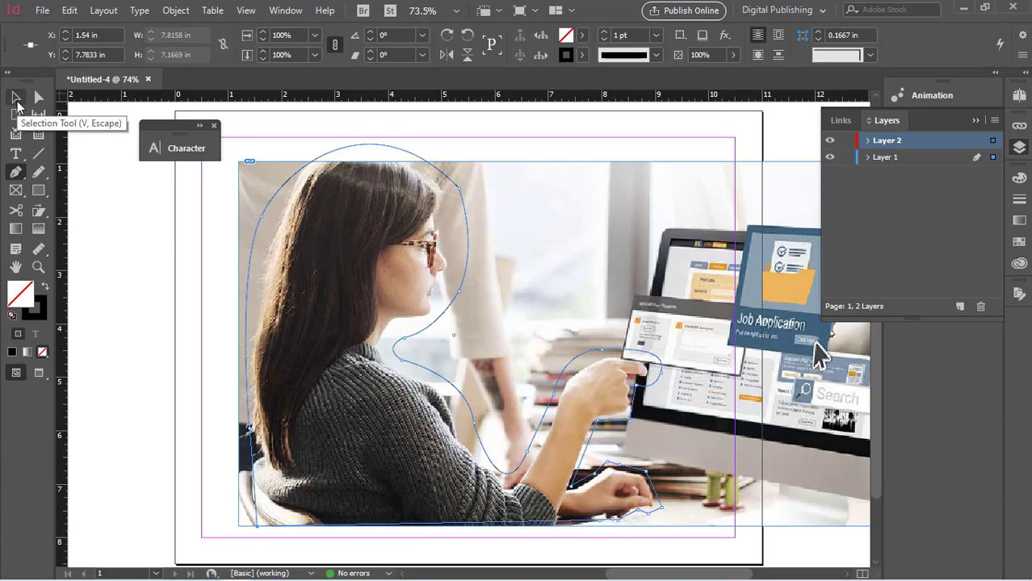
- Cut the full photo and paste it into the newly traced silhouette outline
click(16, 98)
click(206, 262)
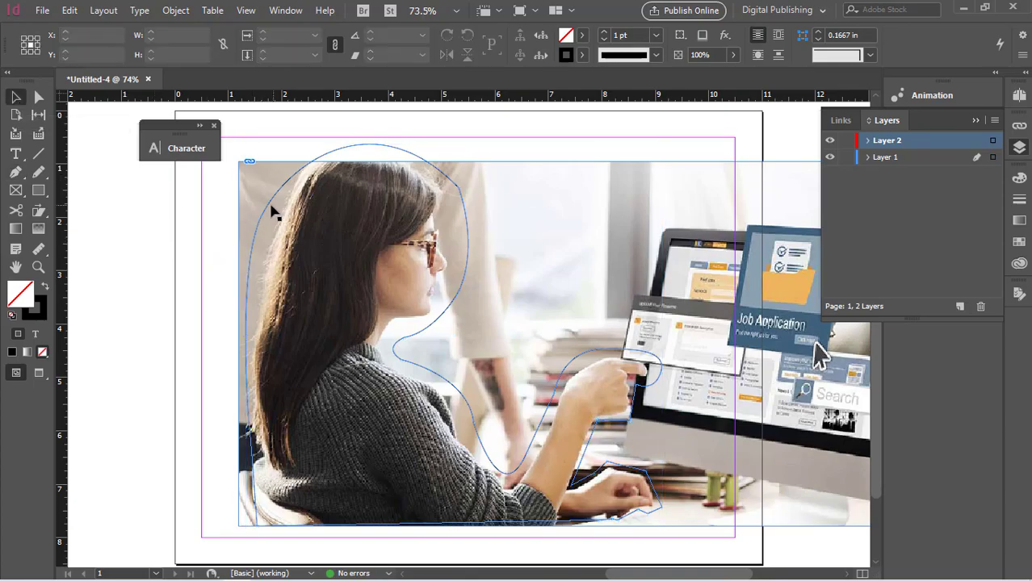
click(261, 202)
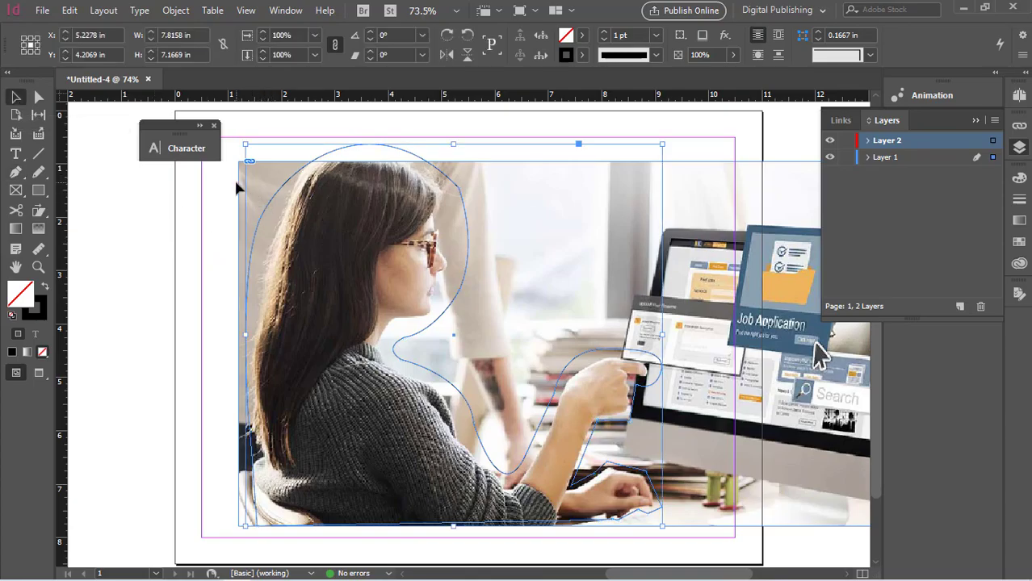
click(245, 195)
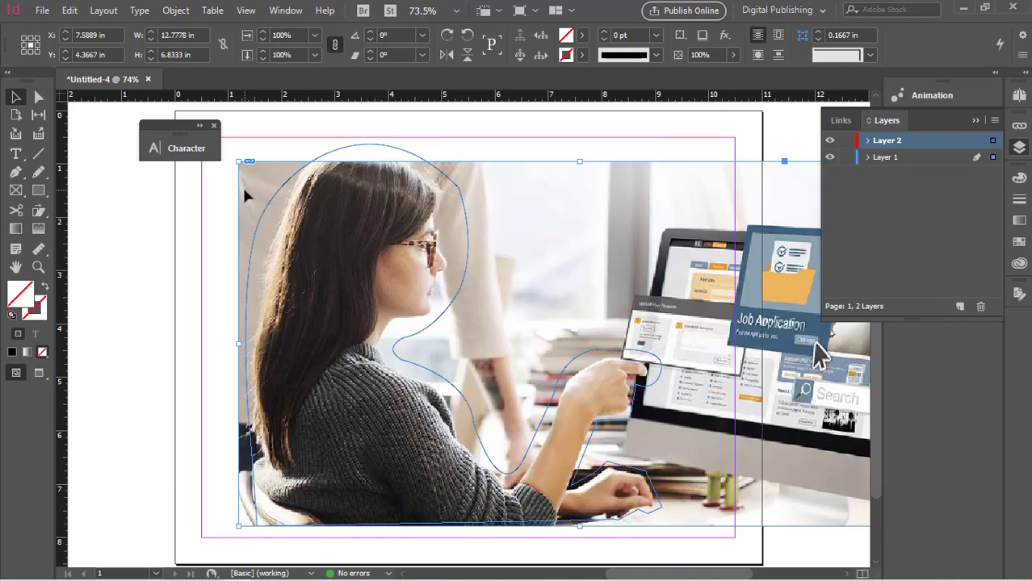
key(Delete)
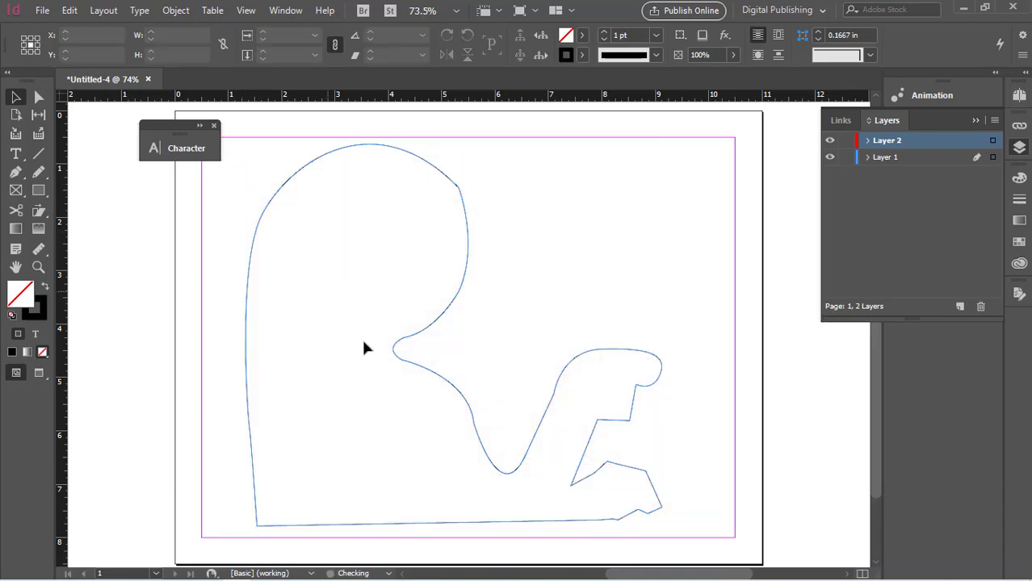
click(415, 336)
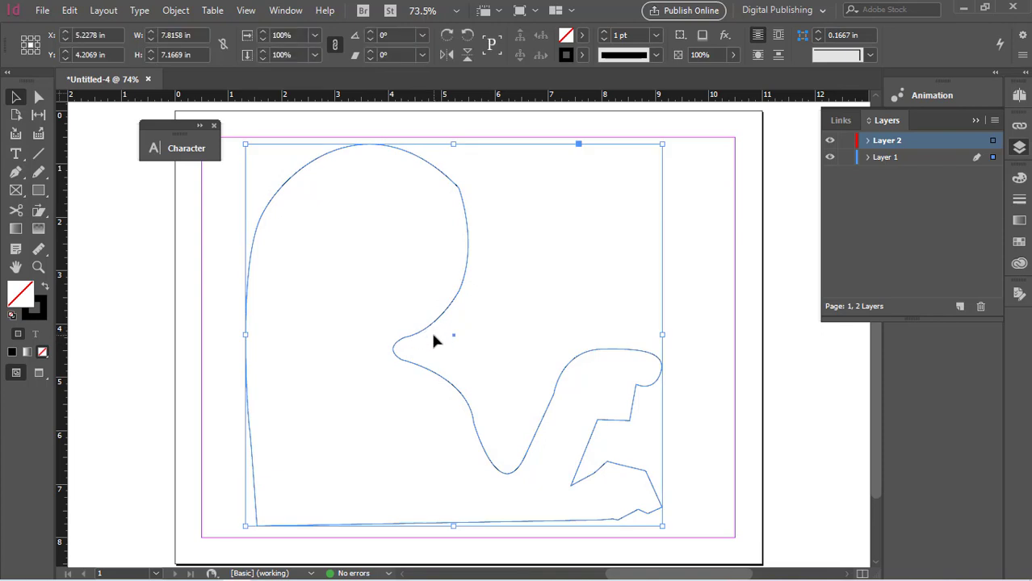
key(ctrl+alt+v)
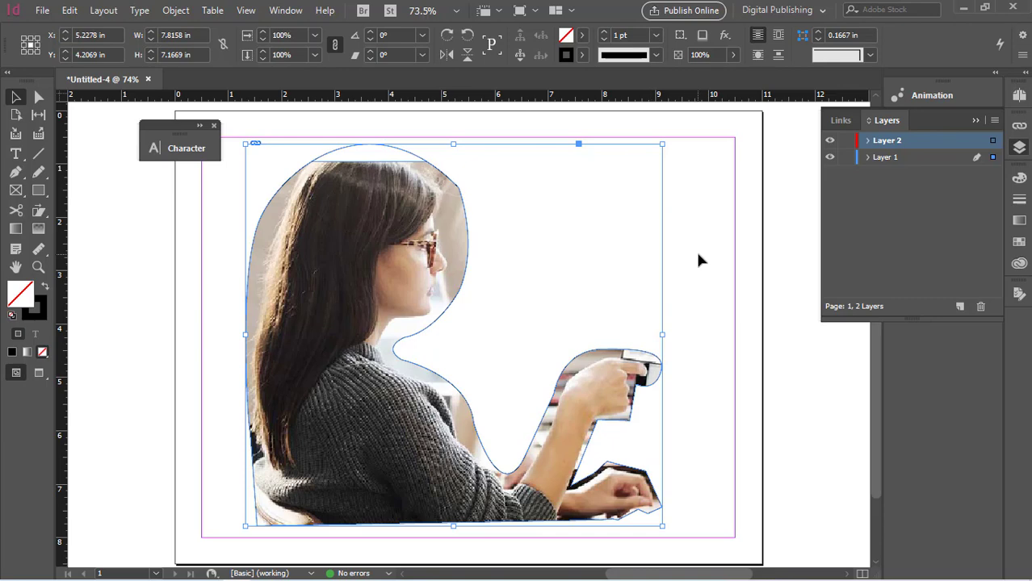
- Give the clipped photo frame a red stroke colour
click(695, 250)
click(408, 336)
click(582, 54)
click(484, 136)
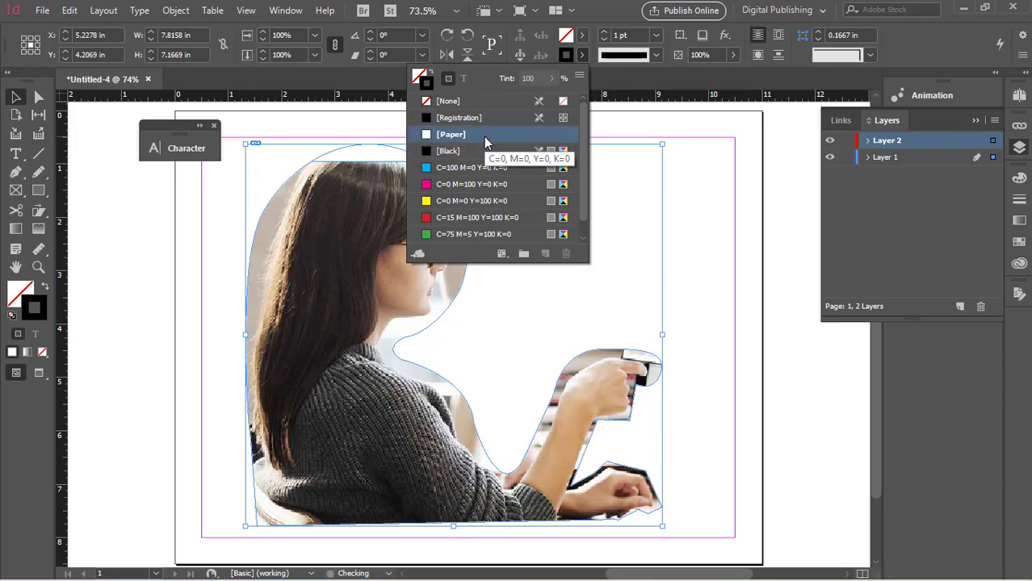
click(447, 218)
click(703, 231)
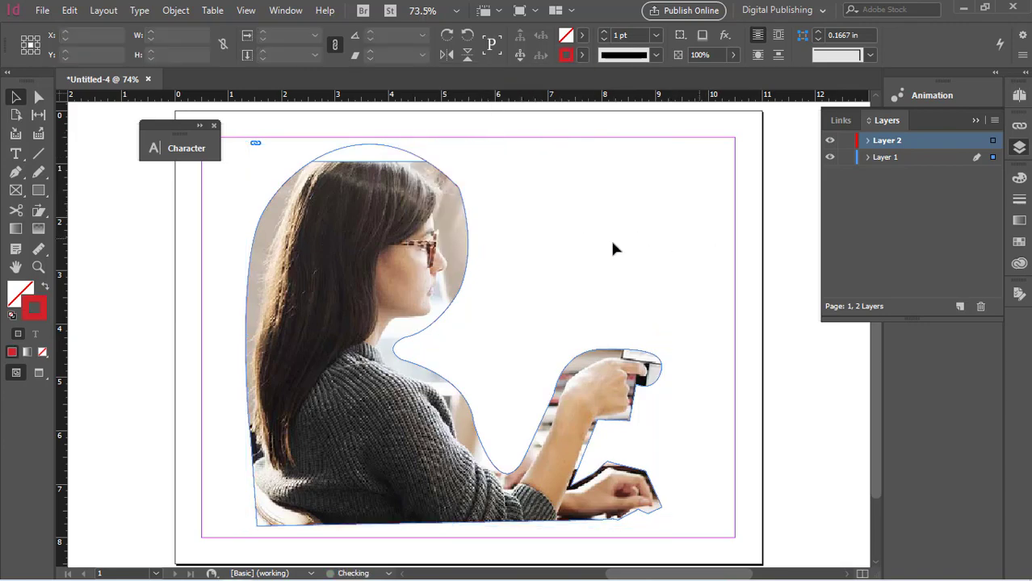
click(445, 177)
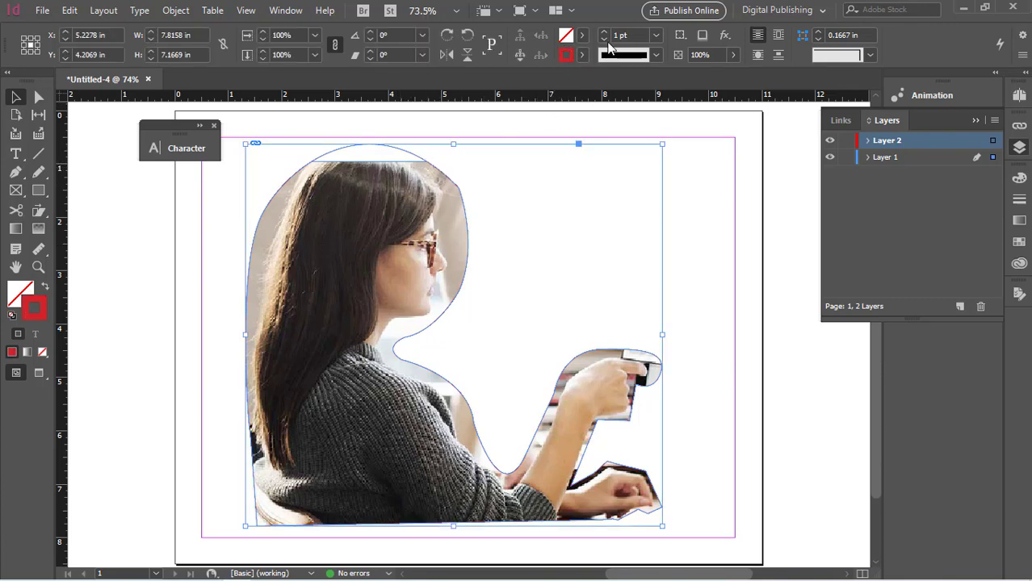
- Set the clipped photo's stroke weight to a thick 6 pt
click(656, 35)
click(639, 198)
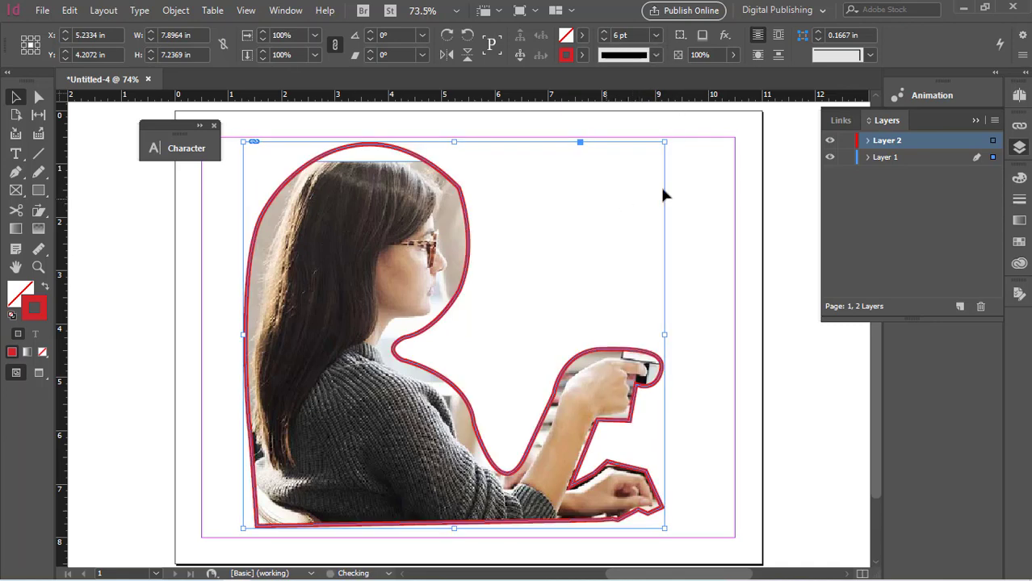
click(688, 198)
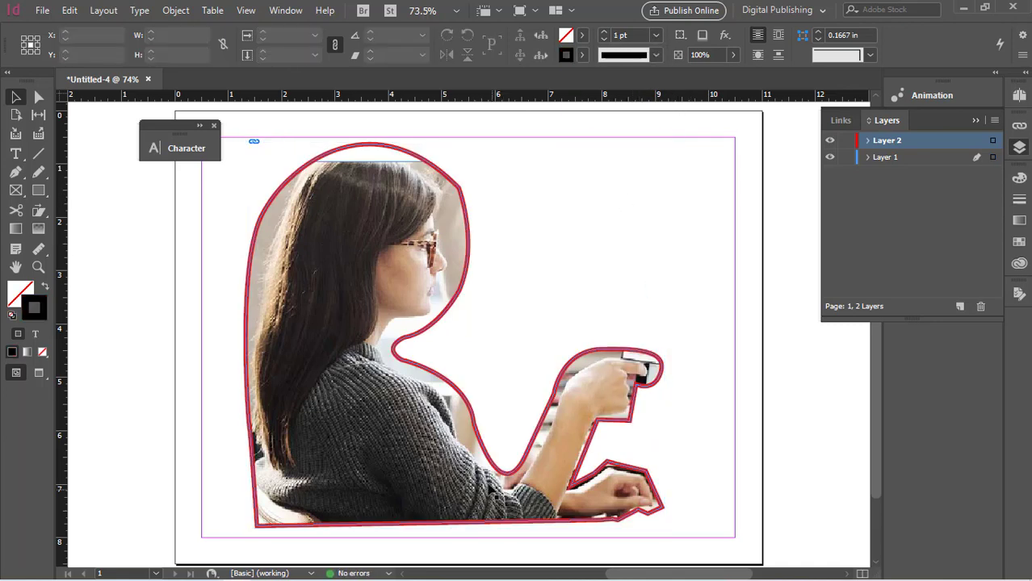
click(415, 348)
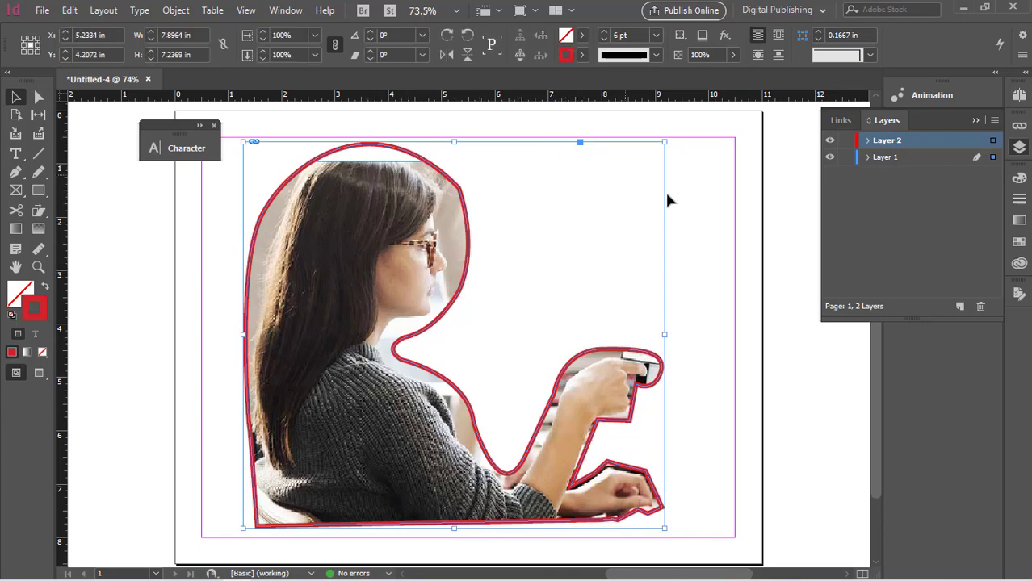
click(704, 200)
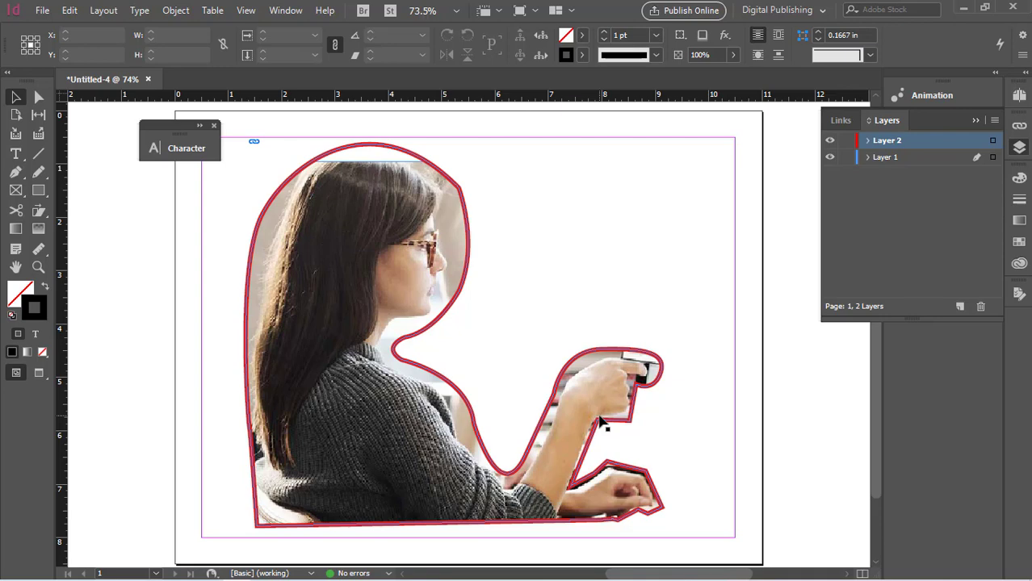
- Undo twice to remove the red stroke and the silhouette clipping
key(ctrl+z)
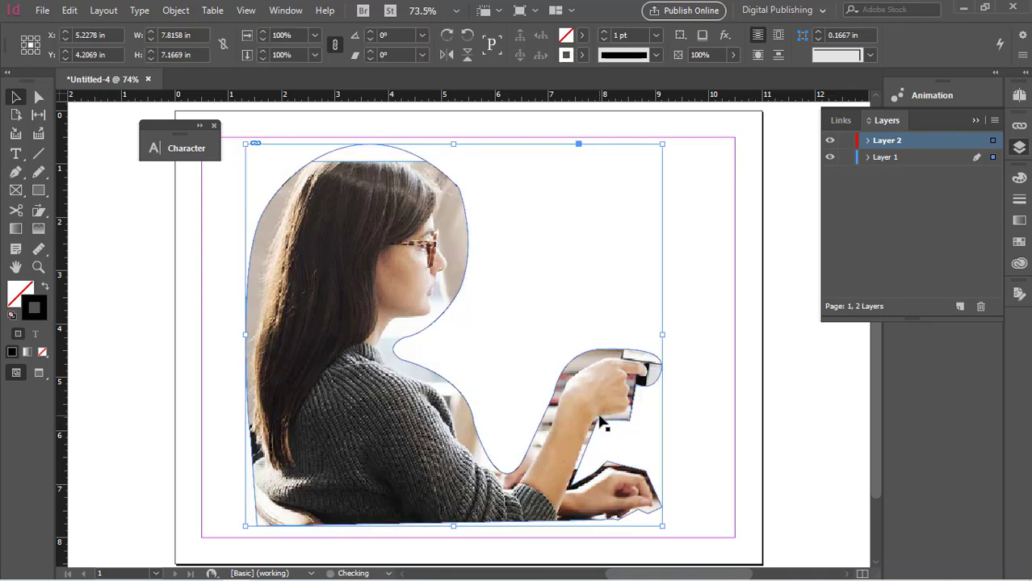
key(ctrl+z)
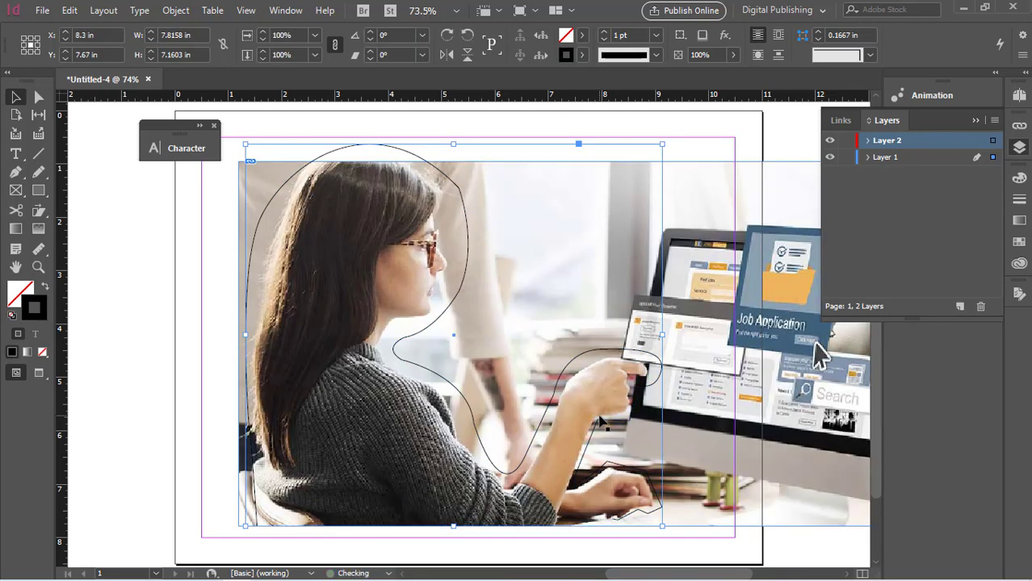
- Nudge the full photo slightly so its left edge aligns with the page margin
click(300, 349)
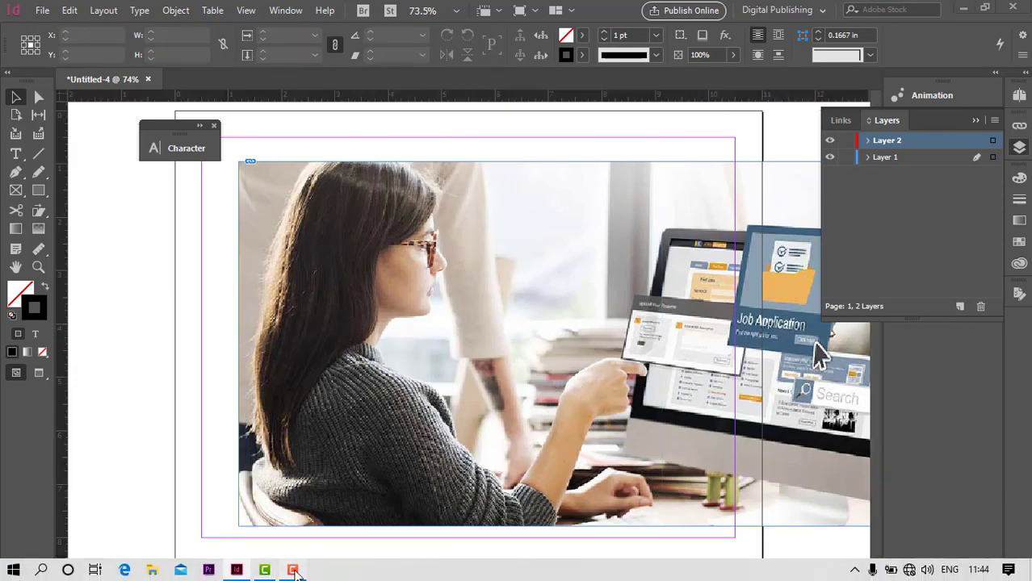
click(294, 571)
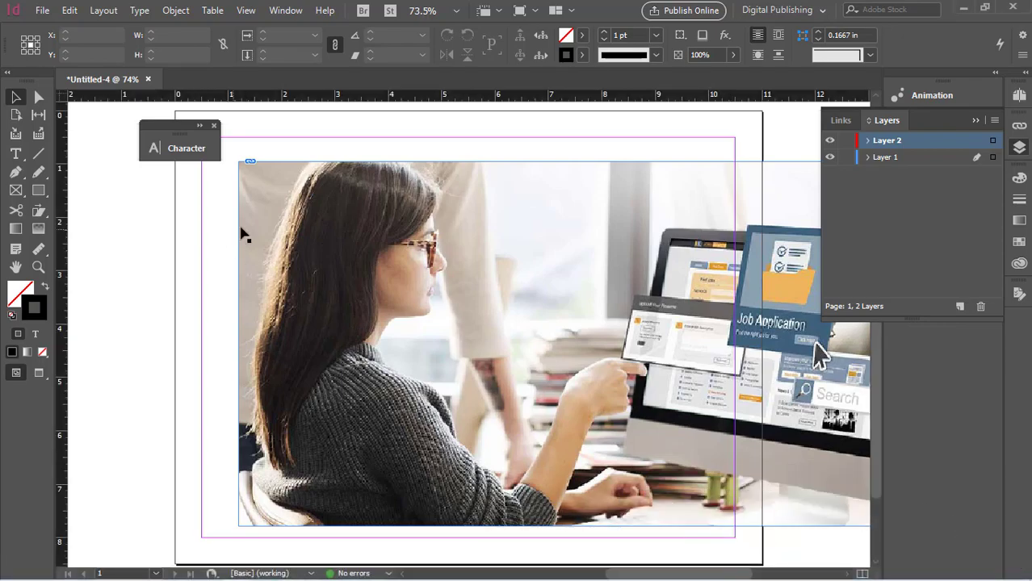
click(421, 321)
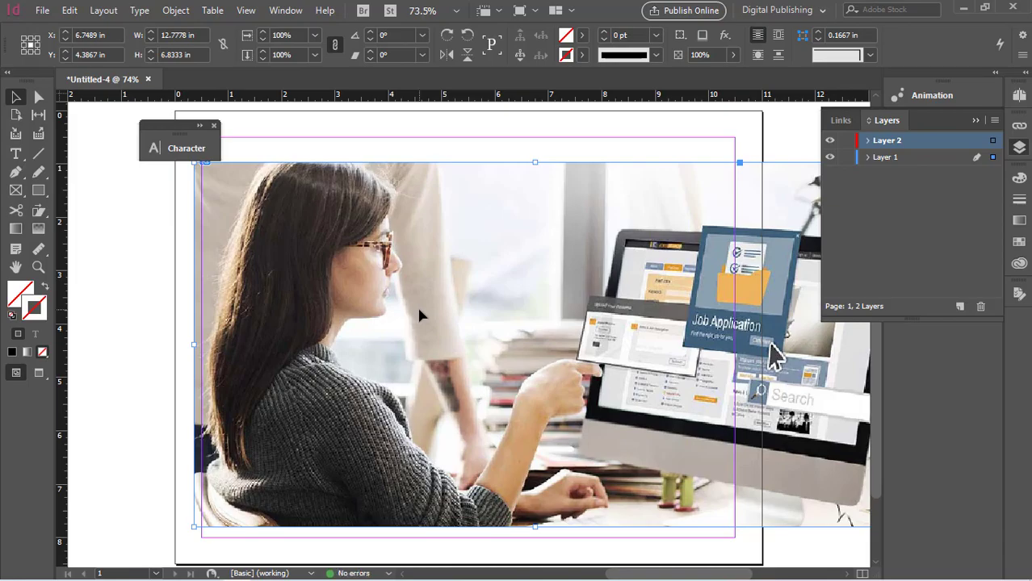
mouse_move(419, 315)
mouse_down()
mouse_move(431, 316)
mouse_move(420, 315)
mouse_up()
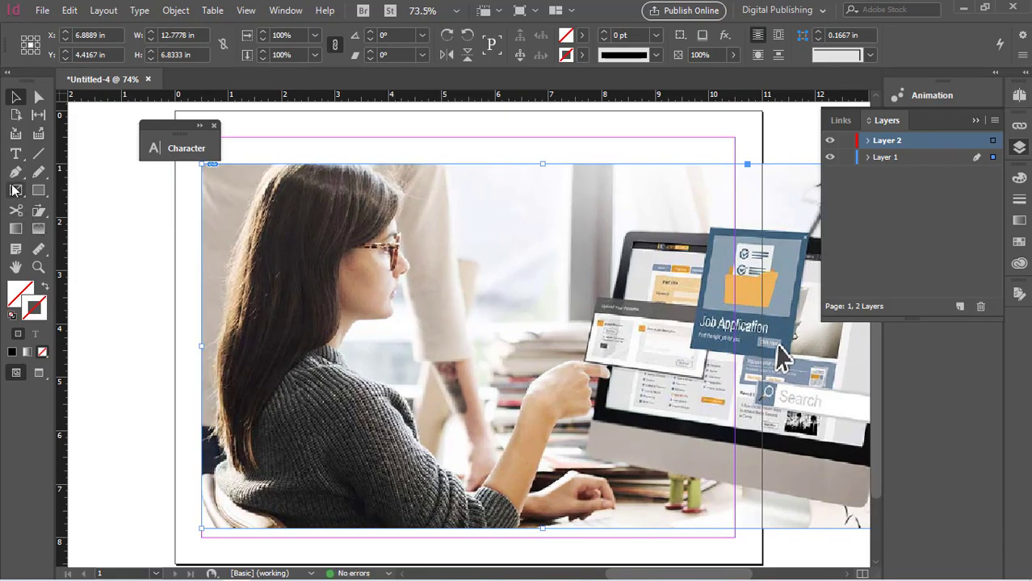
- Drag a linear gradient feather across the photo so it fades to white on the right
click(16, 231)
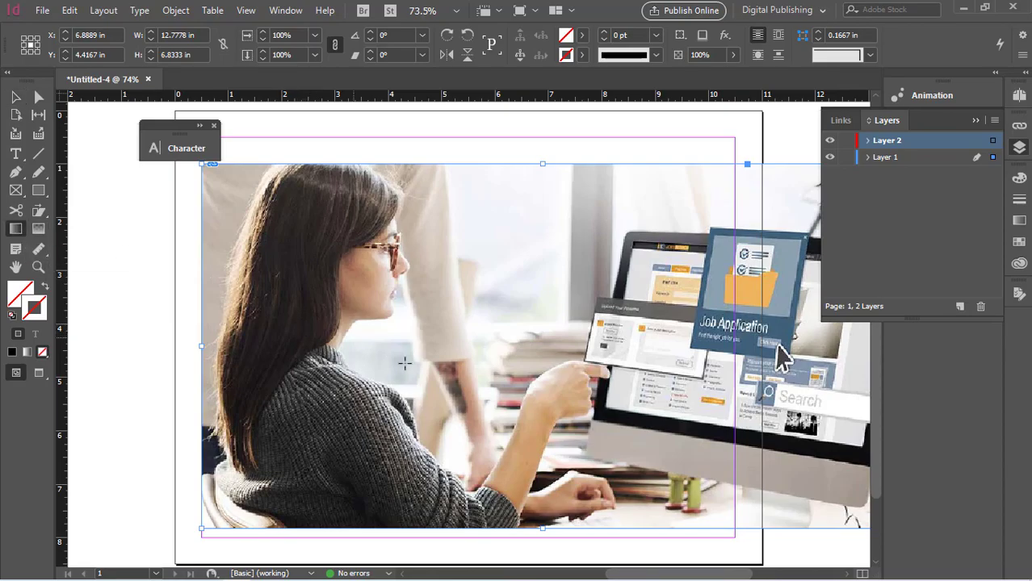
click(39, 231)
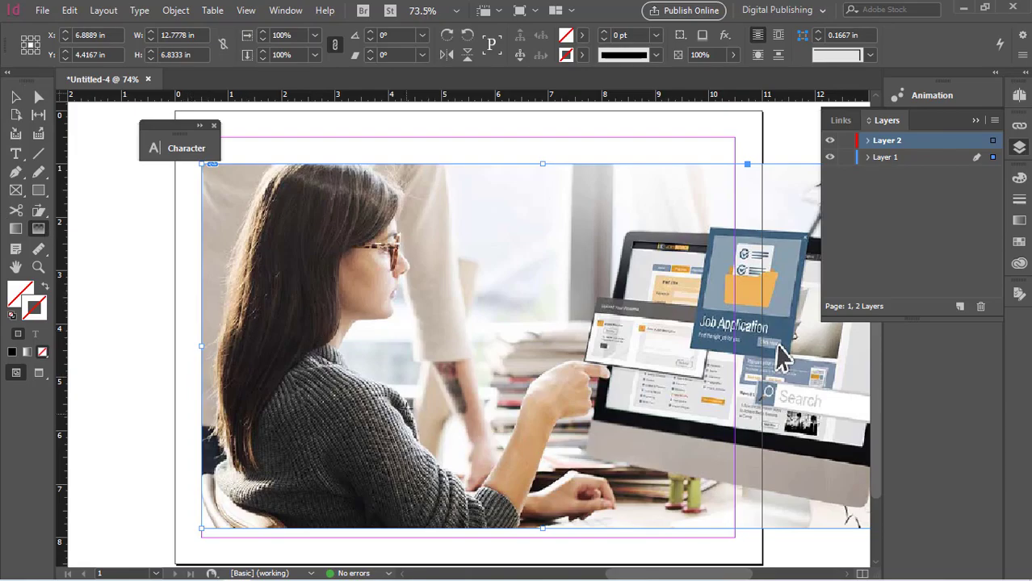
drag(383, 381, 867, 384)
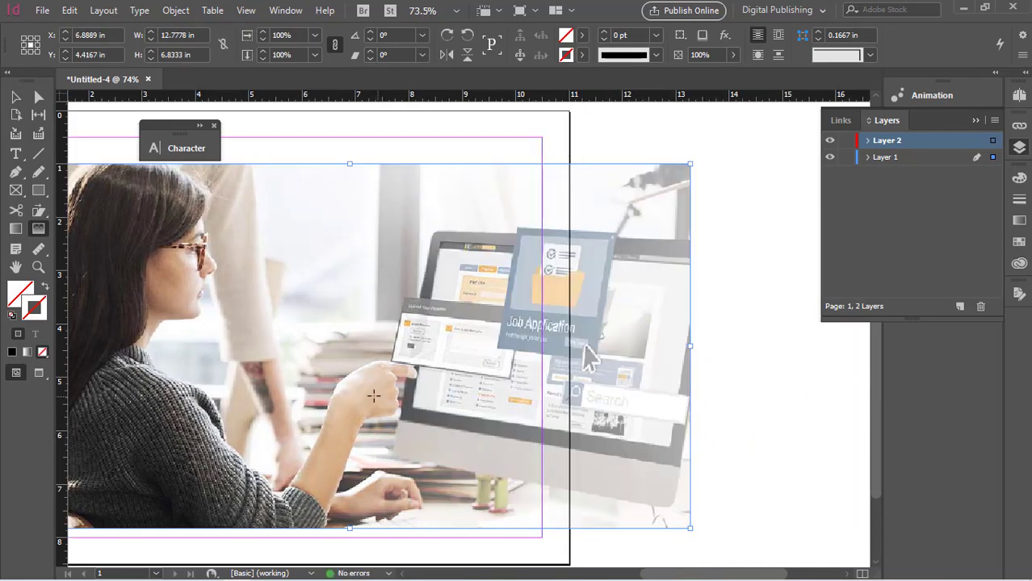
drag(239, 380, 496, 386)
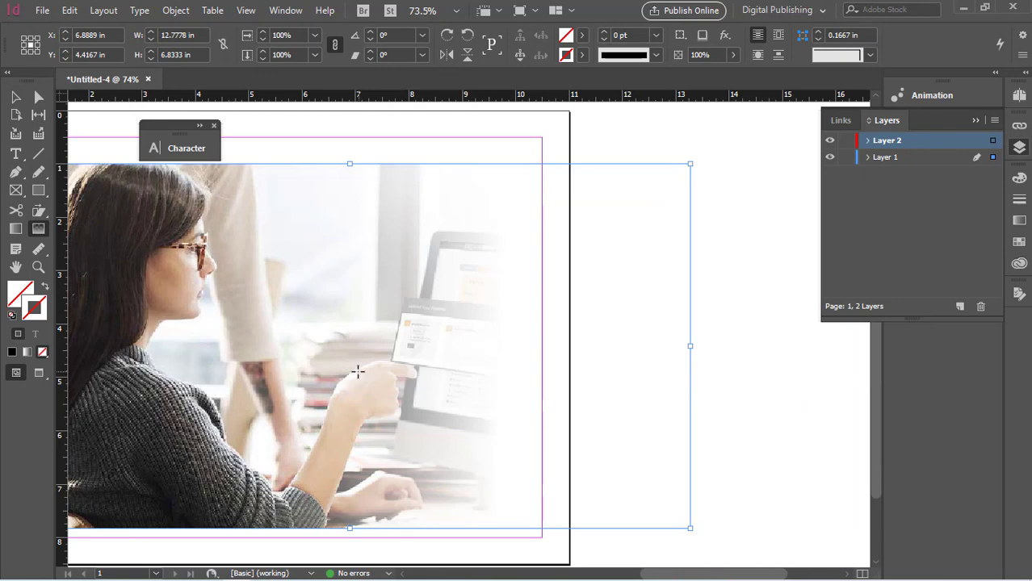
drag(307, 334, 592, 323)
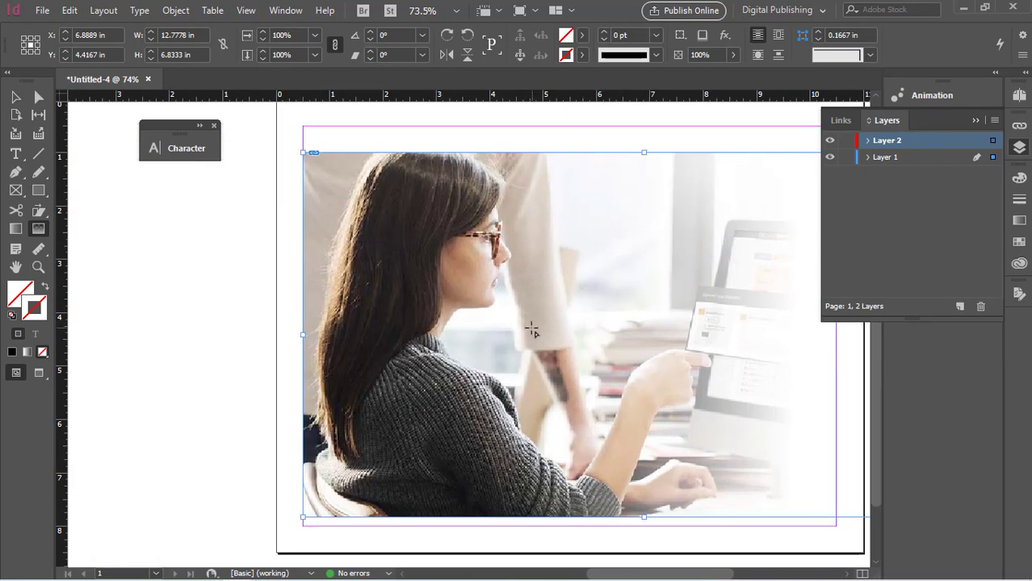
drag(532, 330, 322, 343)
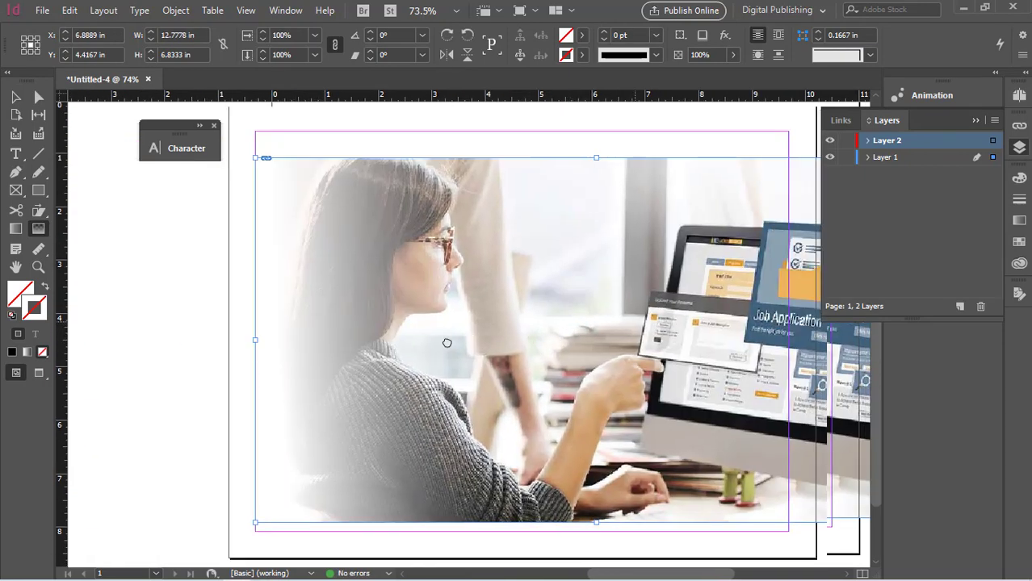
drag(591, 340, 248, 359)
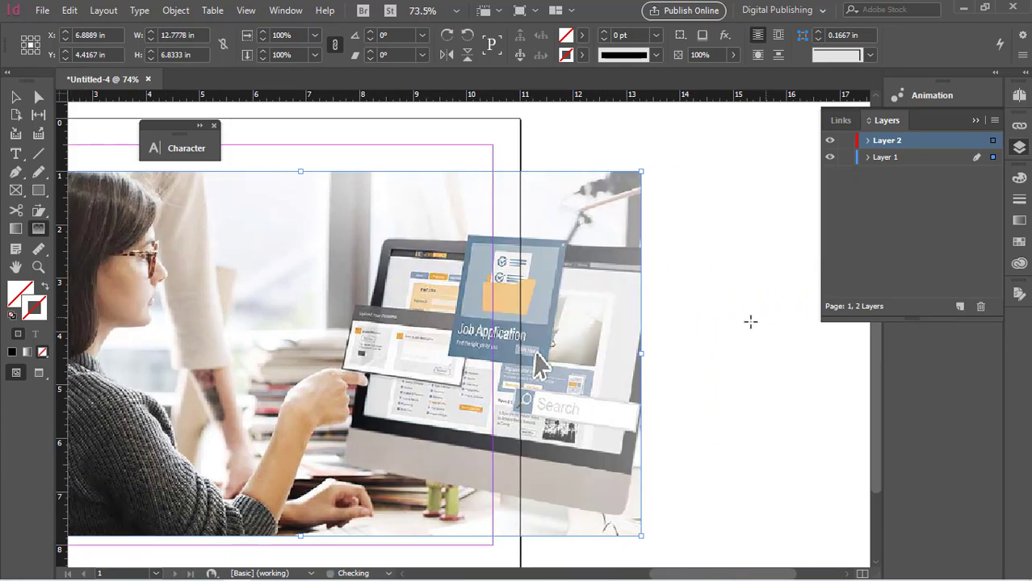
drag(297, 388, 632, 388)
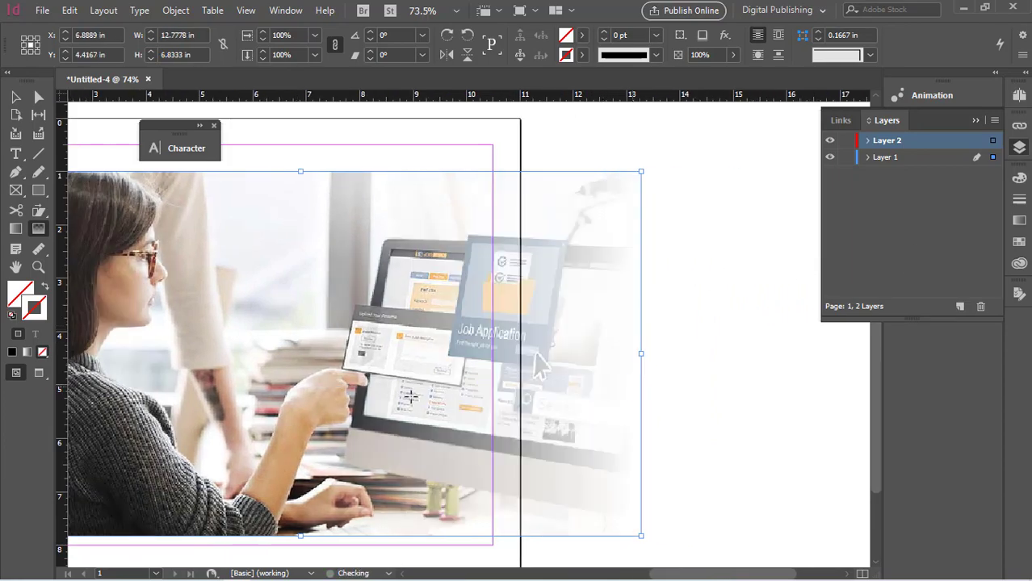
drag(410, 397, 574, 336)
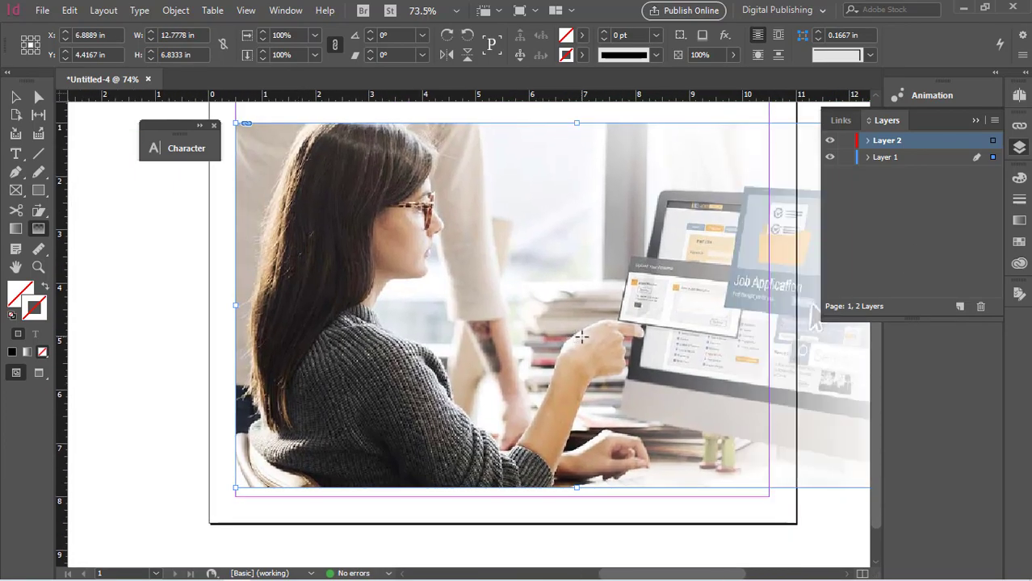
- Change the photo's gradient feather type to Radial
double_click(40, 232)
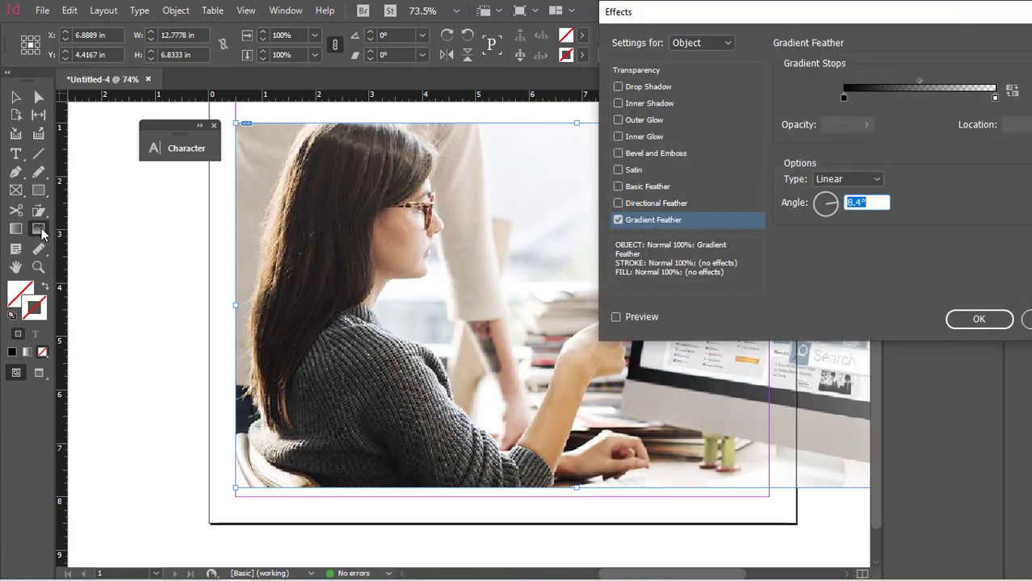
click(690, 222)
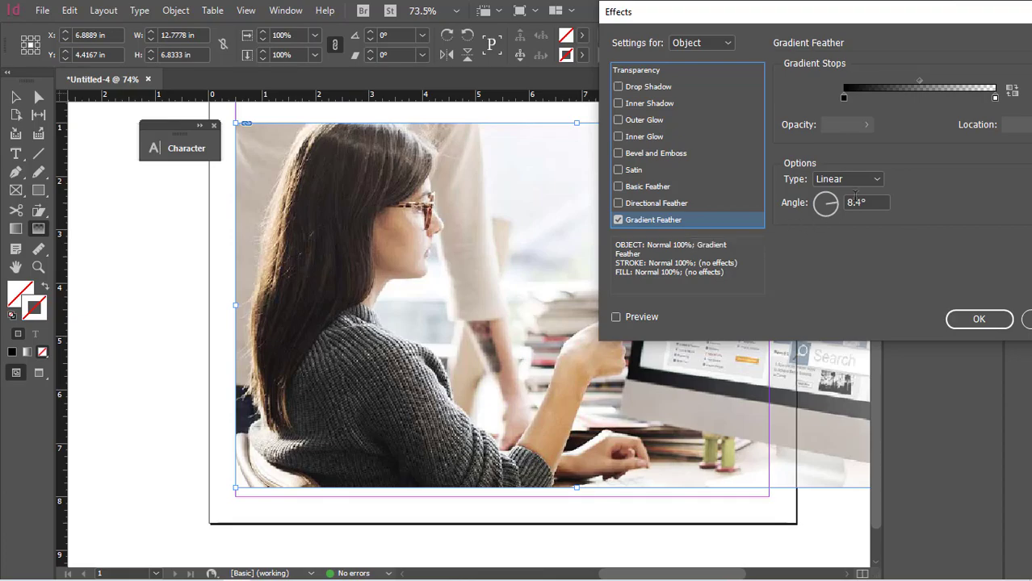
click(877, 177)
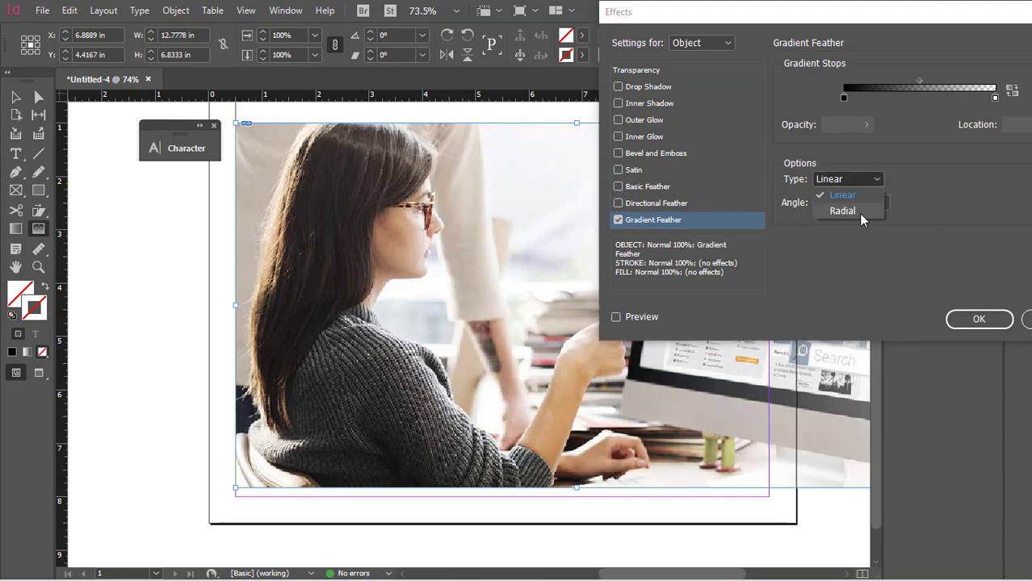
click(858, 213)
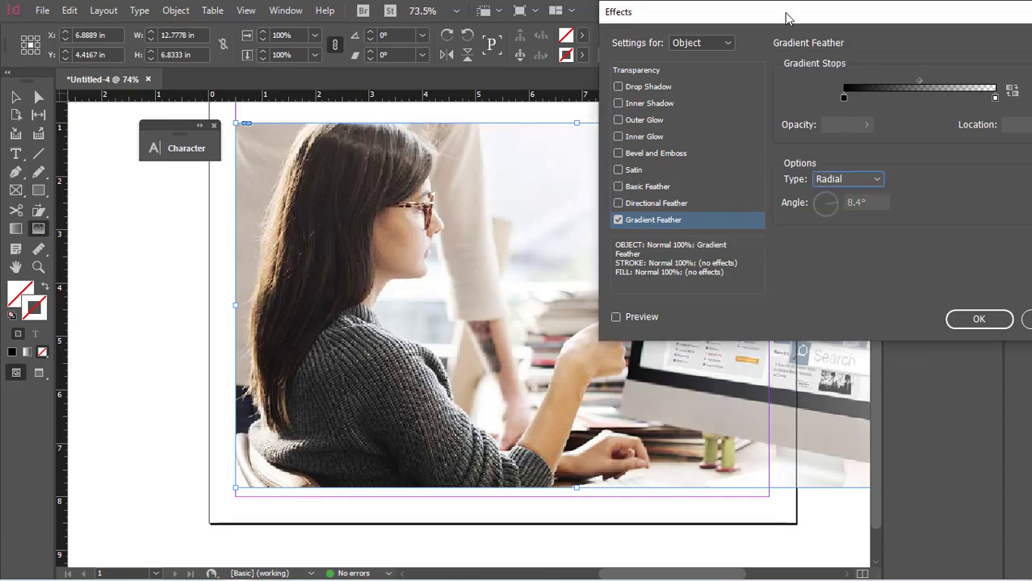
drag(783, 18, 721, 18)
click(918, 320)
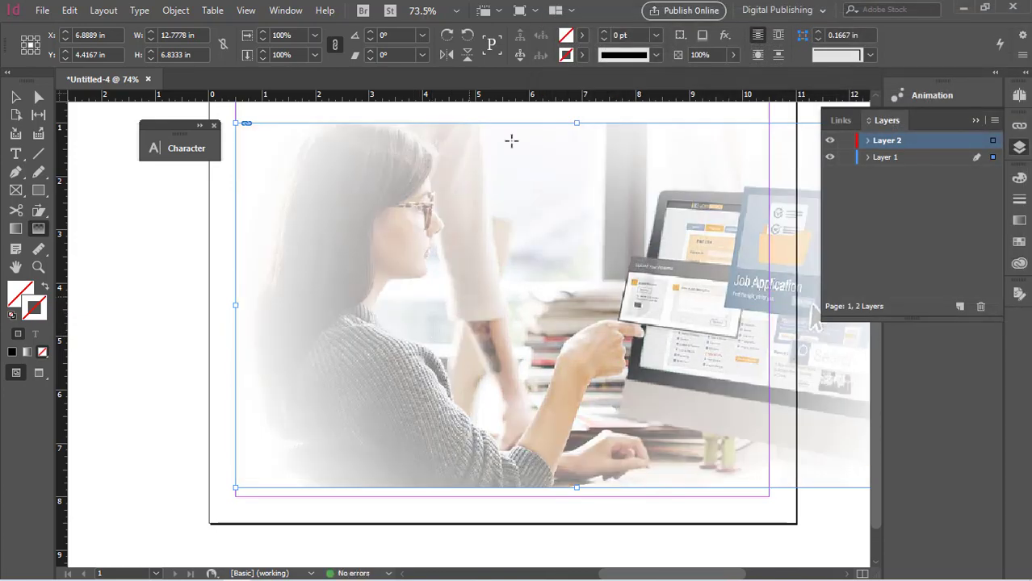
- Adjust the radial feather: midpoint at 72%, a stop at 55.5%, and reversed gradient
double_click(39, 230)
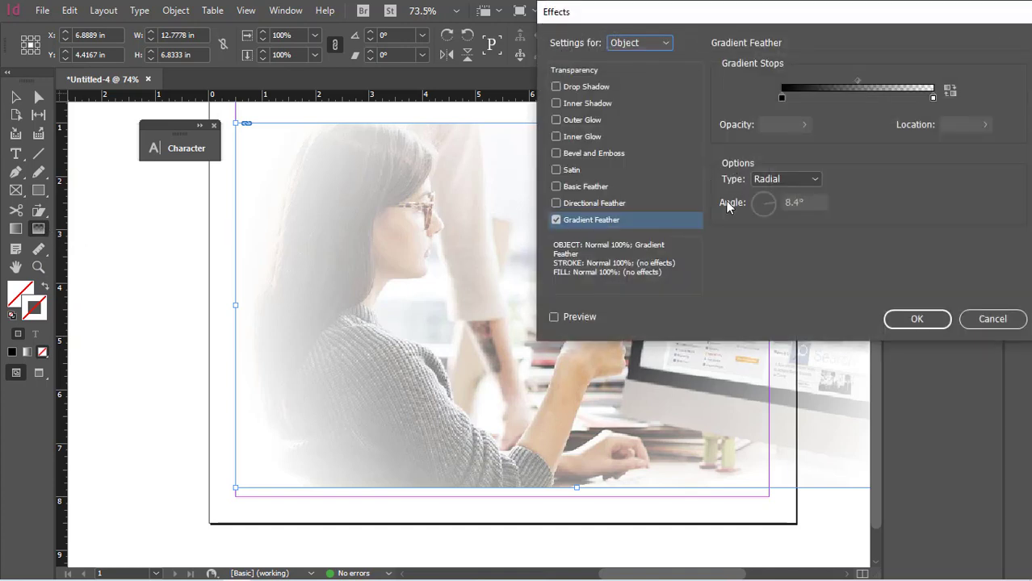
click(669, 226)
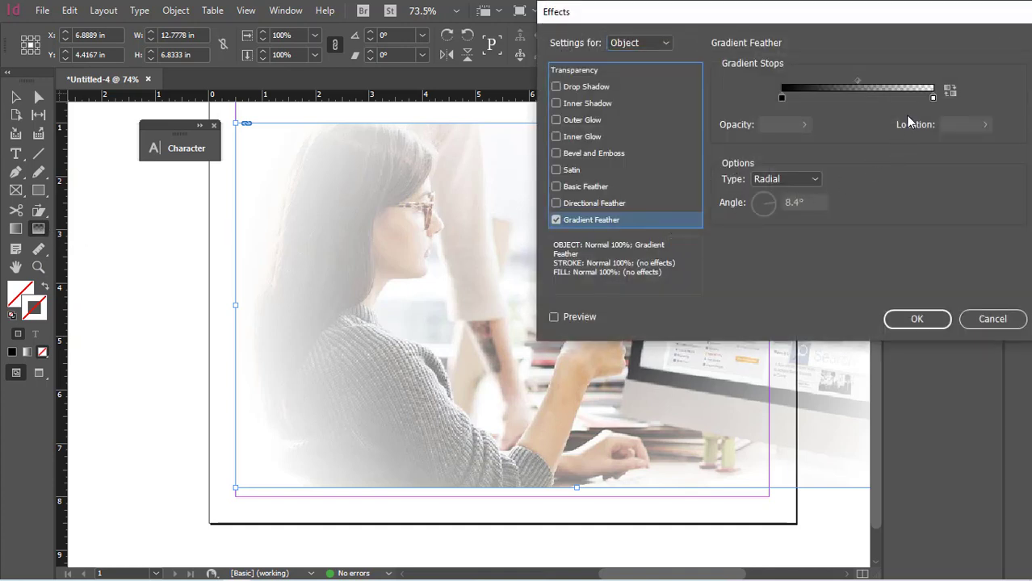
drag(858, 82, 892, 80)
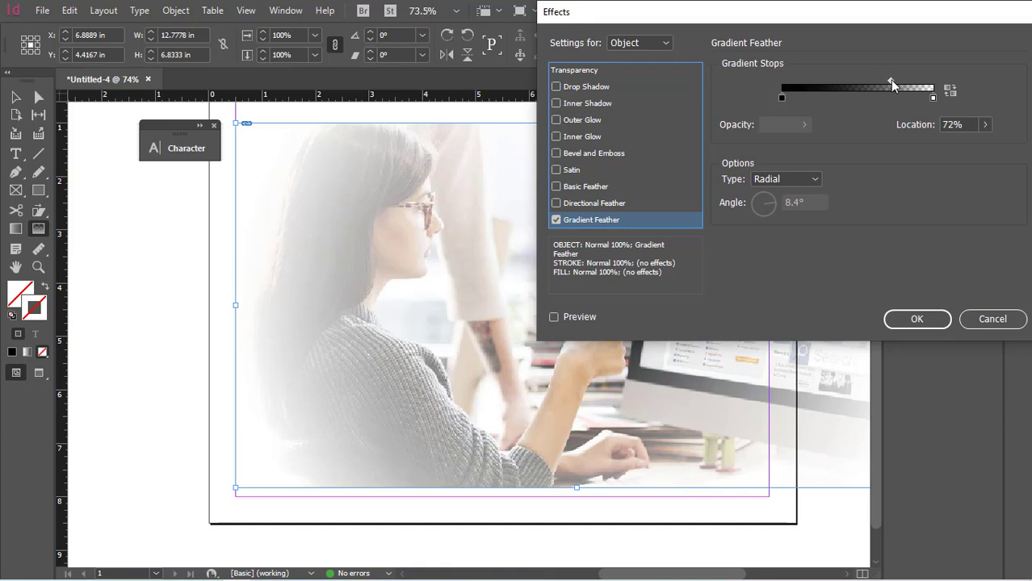
click(780, 98)
drag(797, 101, 867, 102)
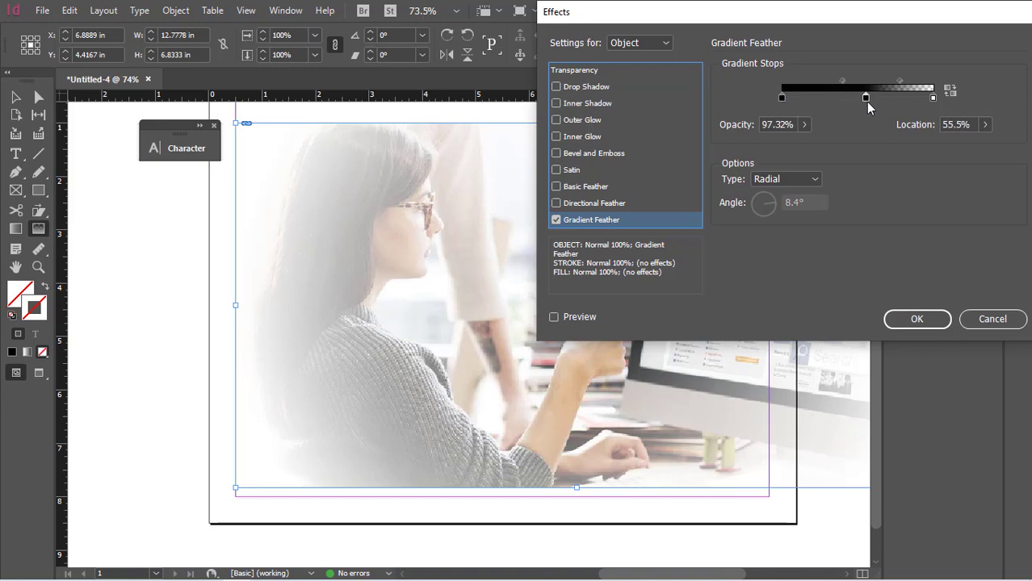
click(953, 92)
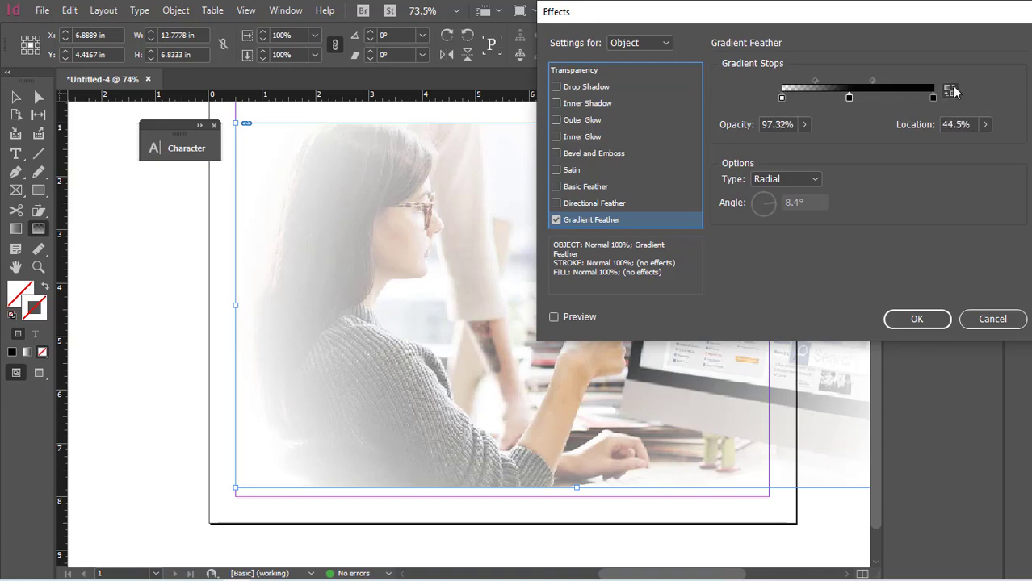
click(915, 320)
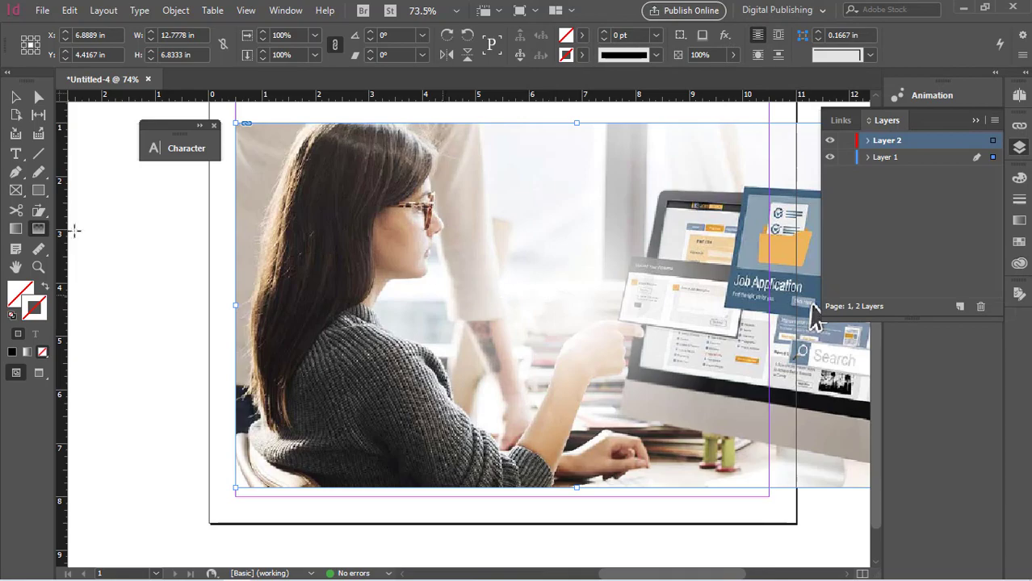
- Reverse the radial feather and redraw it outward across the photo for an oval vignette
double_click(37, 230)
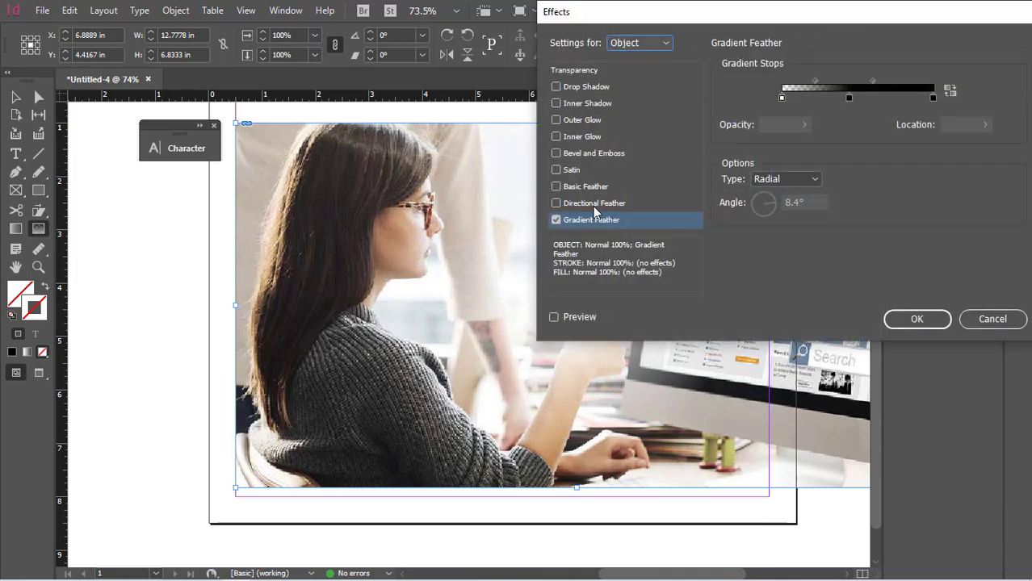
click(949, 91)
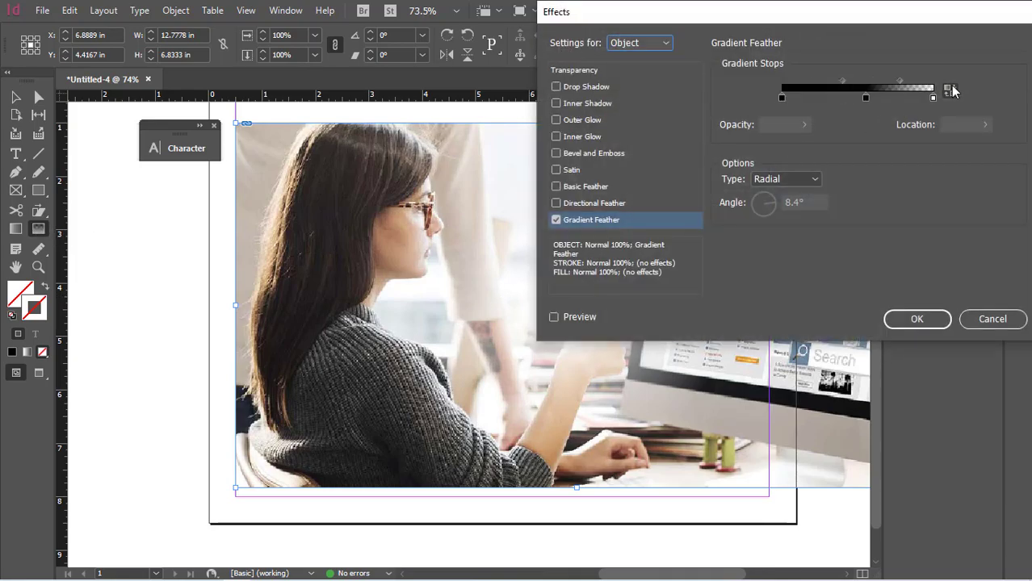
click(916, 319)
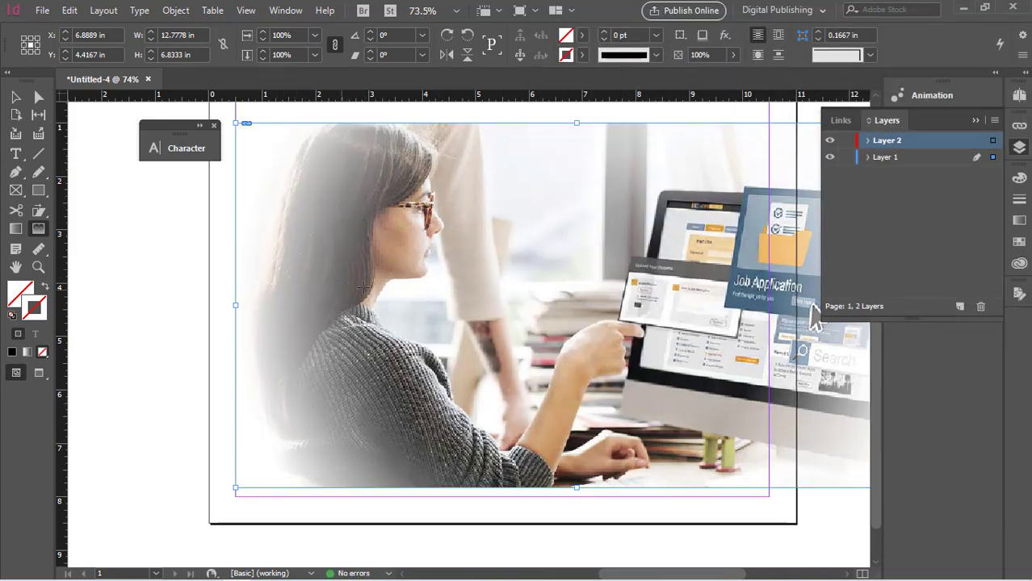
drag(525, 314, 709, 193)
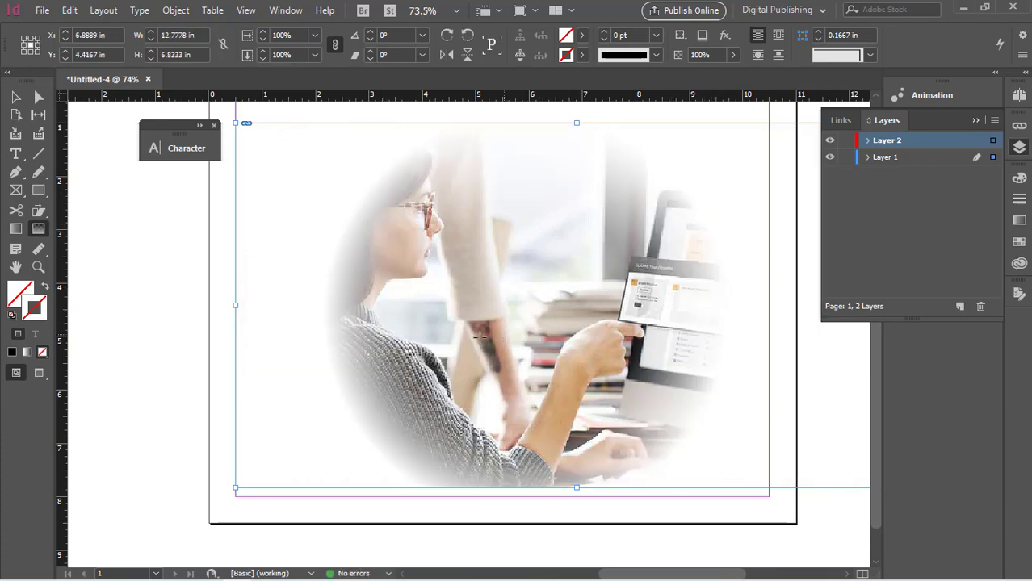
- Add a First Edge Only directional feather to the photo, keeping basic feather off
double_click(38, 231)
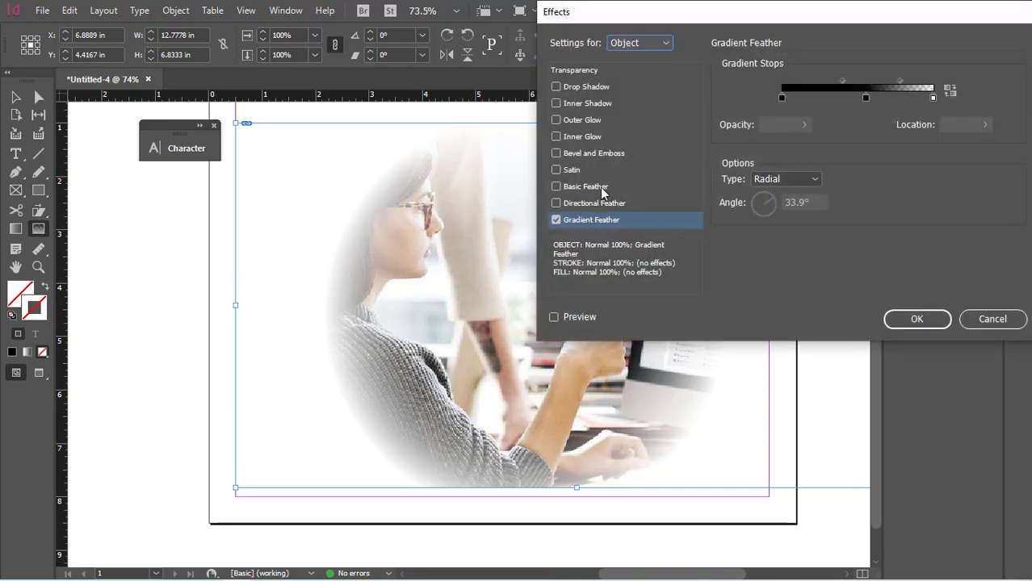
click(601, 187)
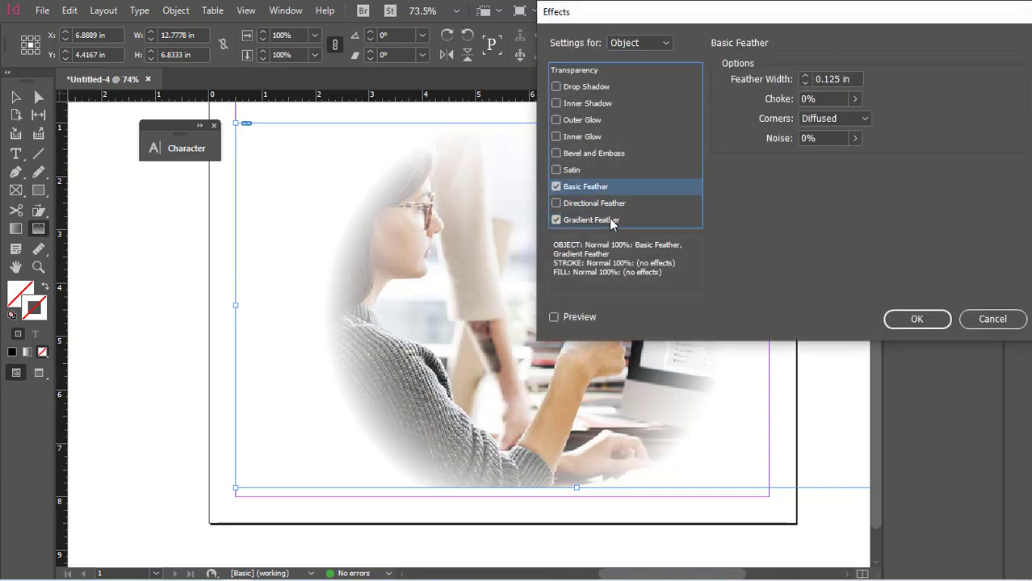
click(558, 203)
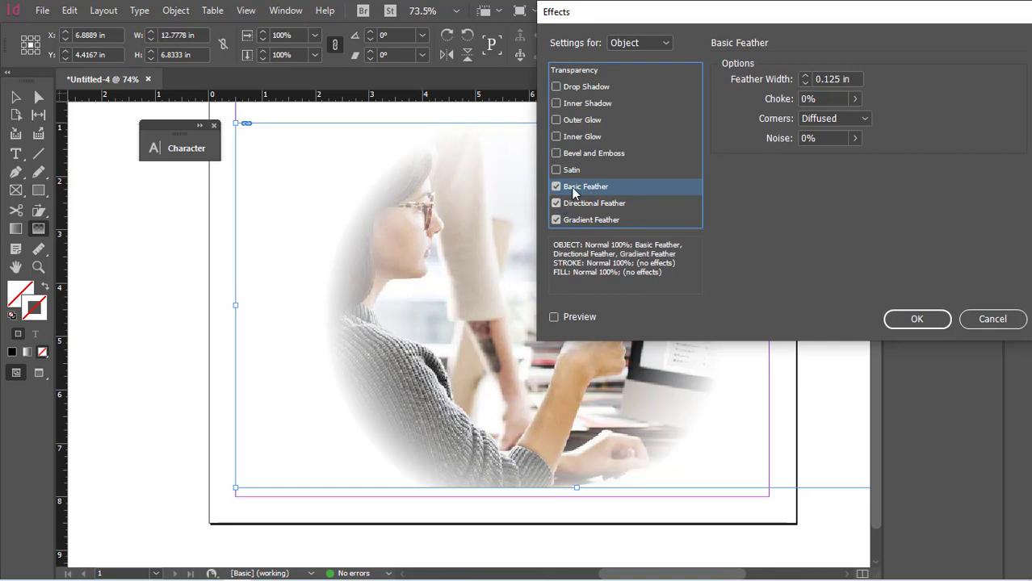
click(555, 186)
click(583, 203)
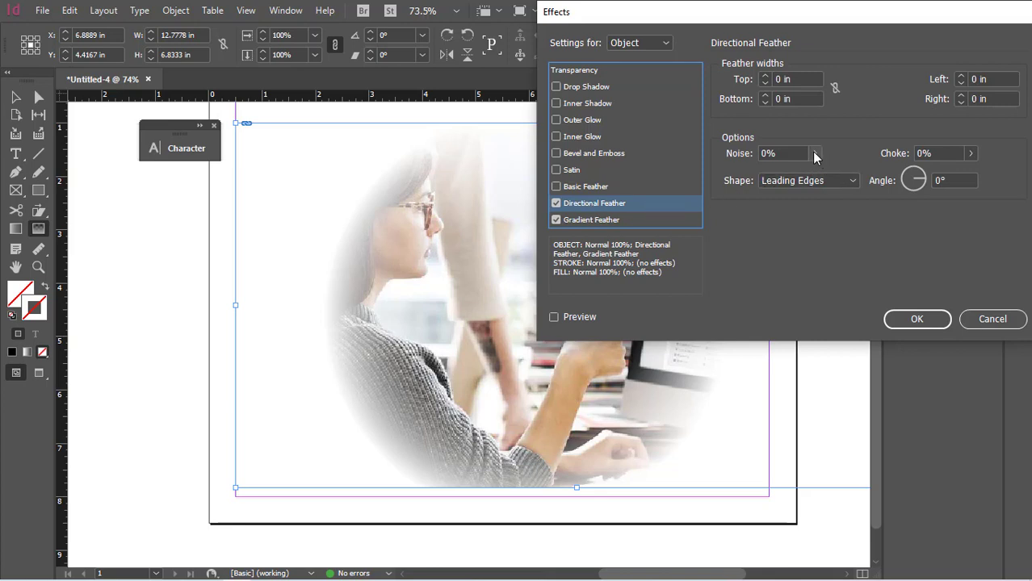
click(846, 184)
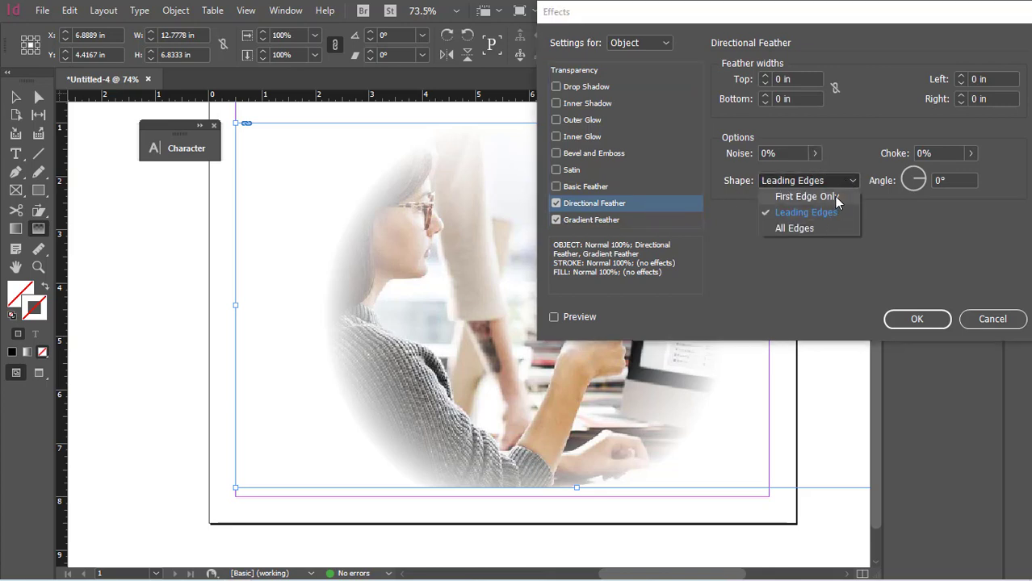
click(838, 197)
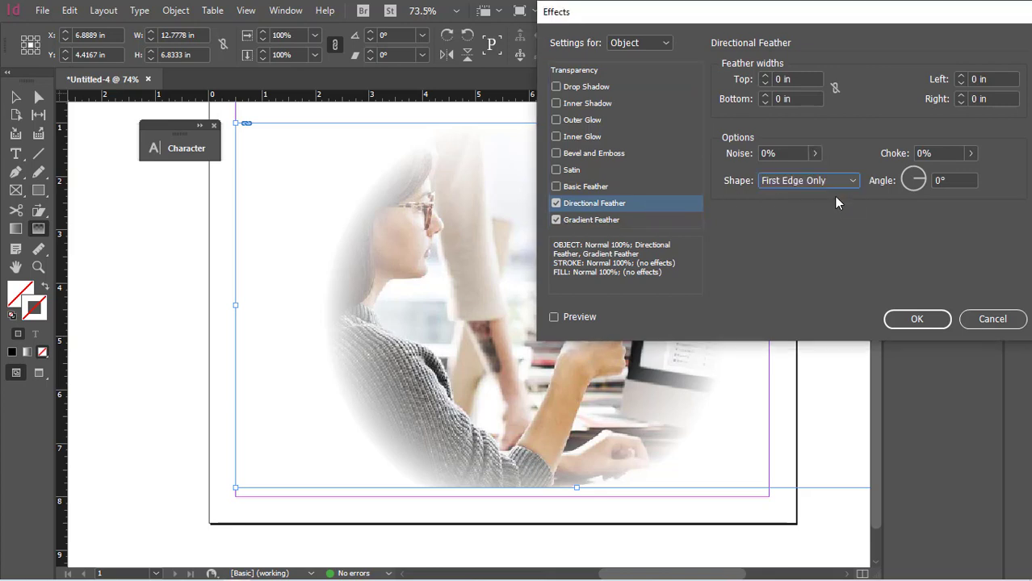
click(917, 319)
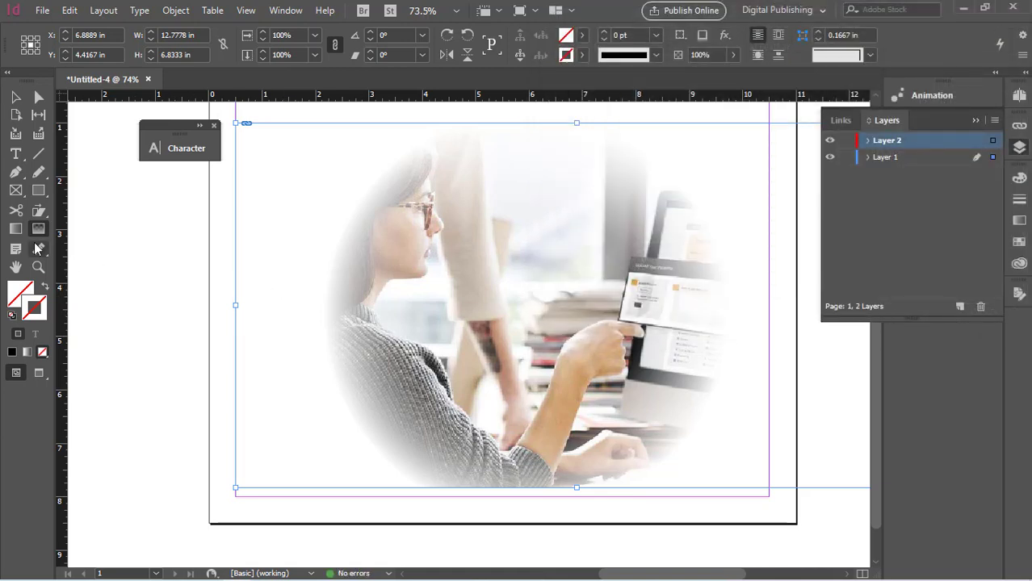
- Swap the photo's directional feather for a basic feather in its effects settings
double_click(39, 230)
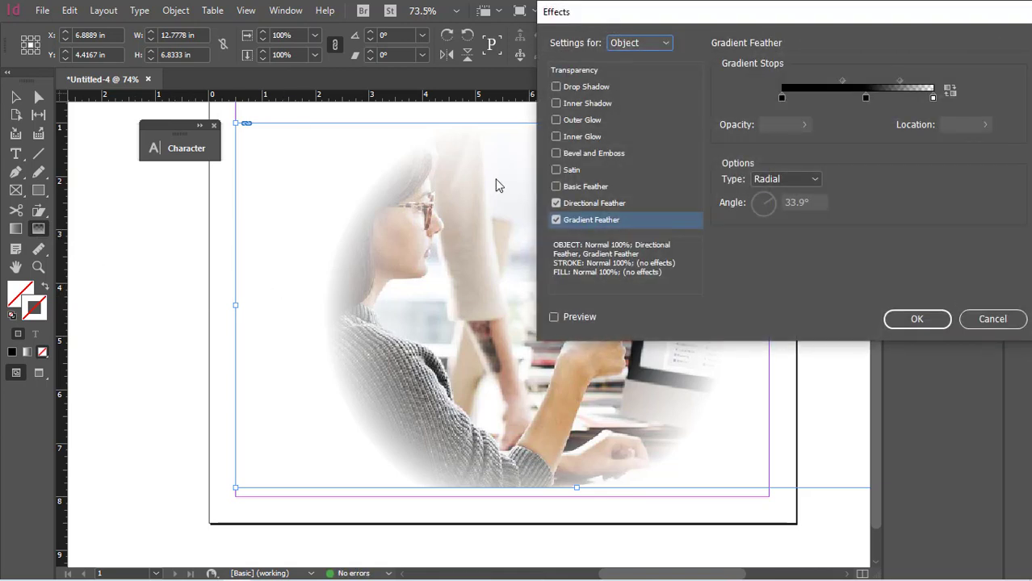
click(608, 205)
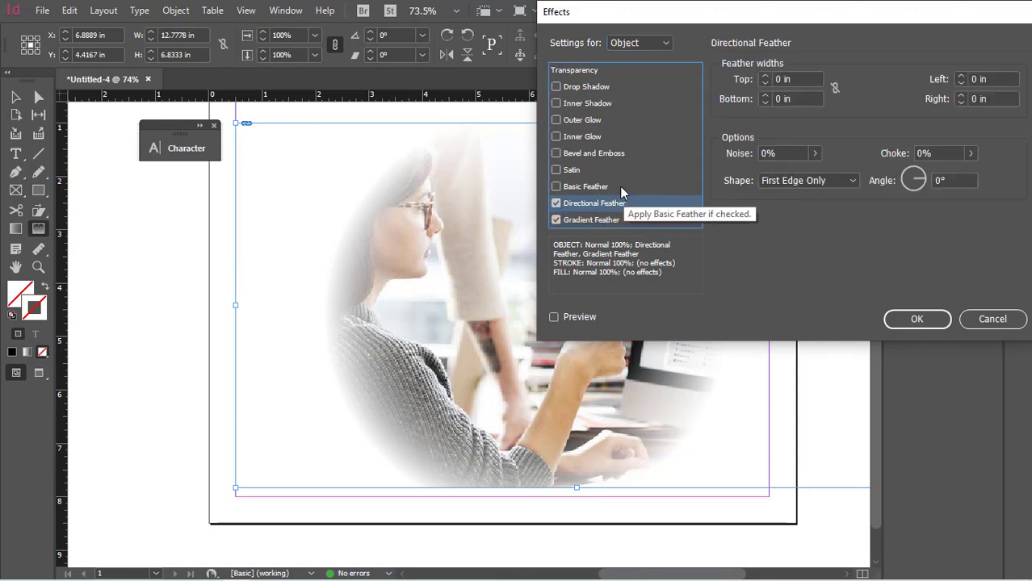
click(555, 187)
click(555, 204)
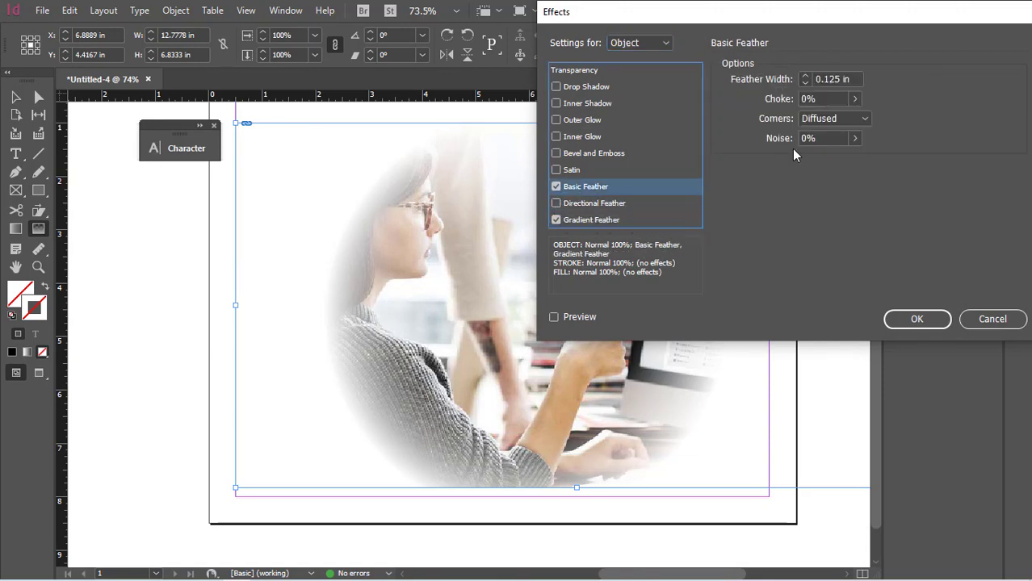
- Give the basic feather a 0.375 in width, 20% choke and rounded corners
click(805, 78)
click(805, 77)
click(805, 78)
click(805, 78)
click(804, 84)
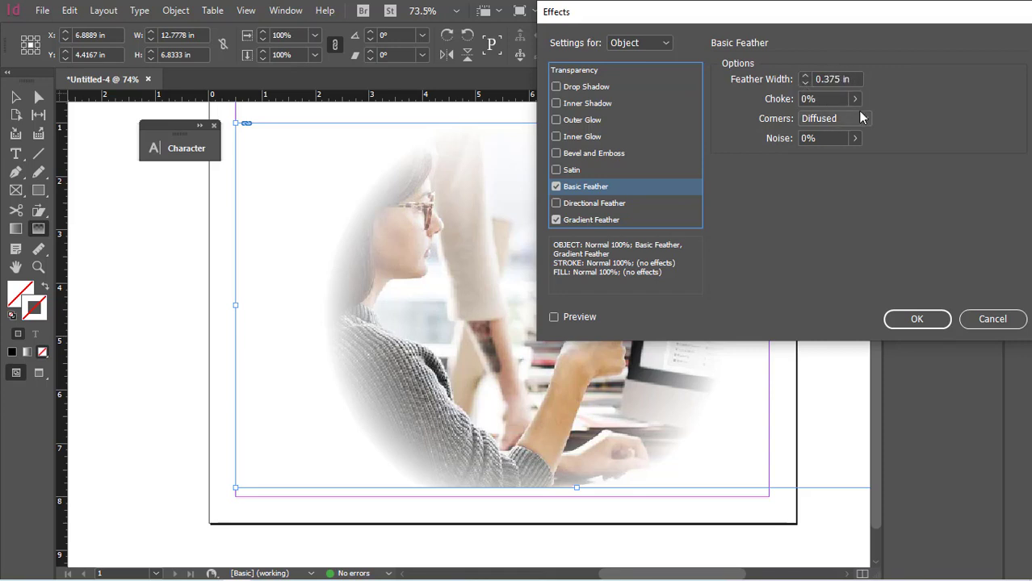
click(854, 98)
click(793, 119)
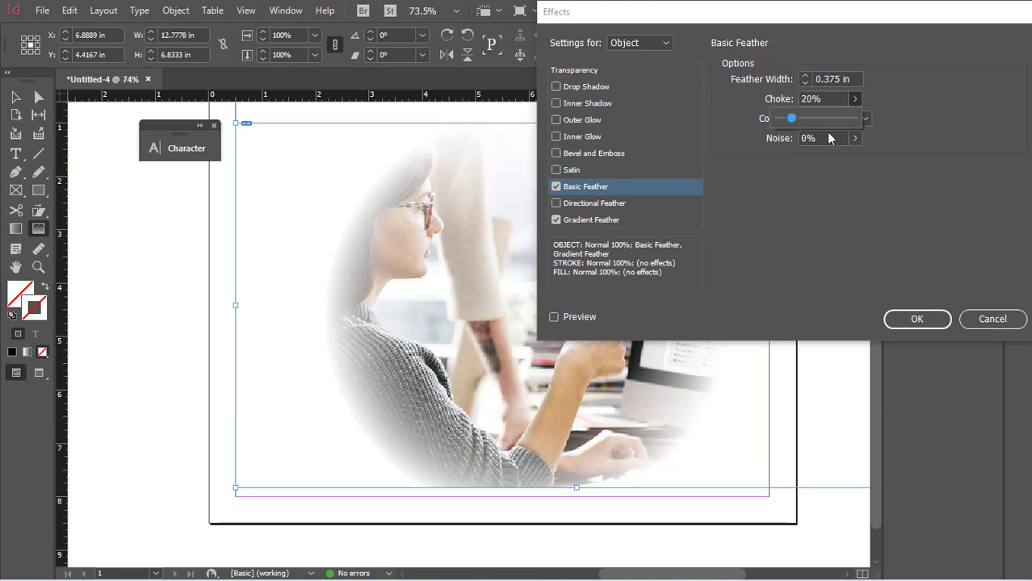
click(864, 119)
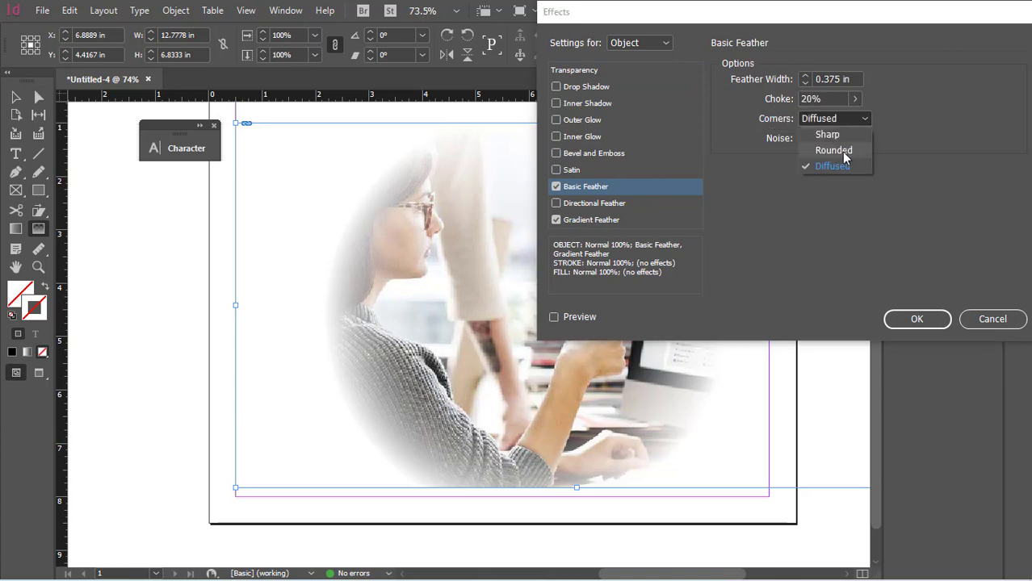
click(842, 151)
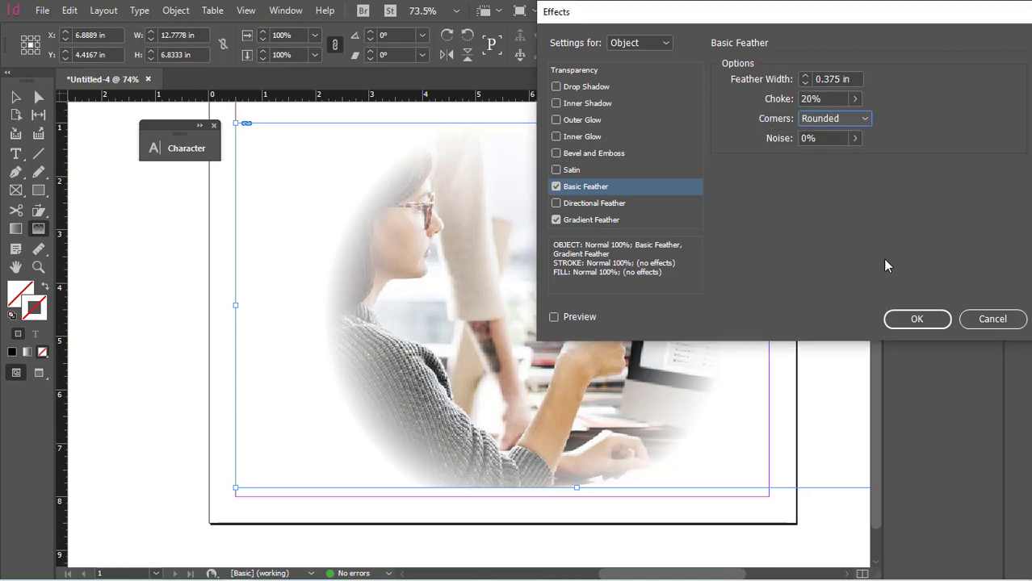
click(923, 321)
- Redraw the gradient feather fading in from the left, confirm the effects, and deselect to preview
drag(467, 333, 819, 141)
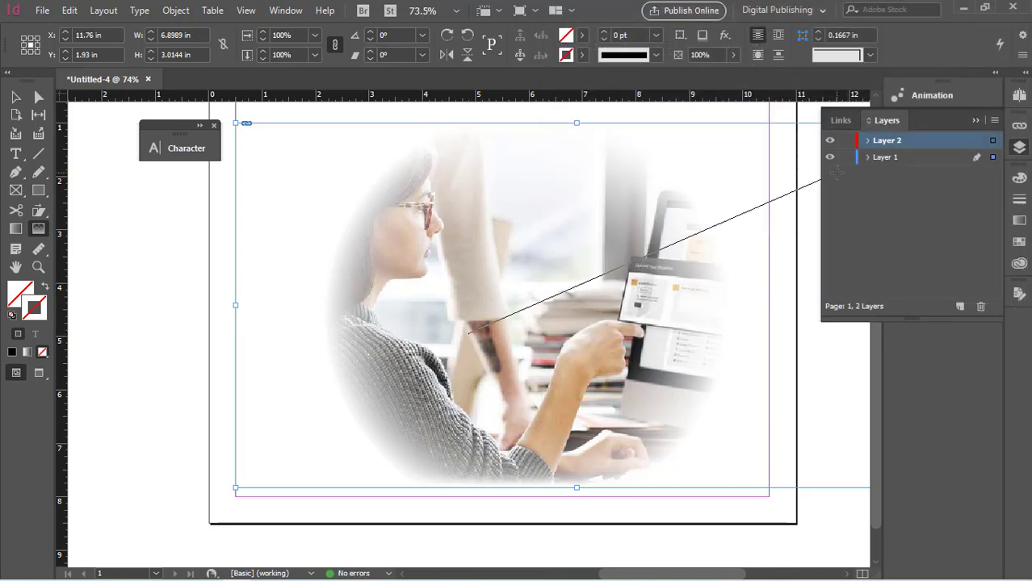
drag(569, 282, 761, 188)
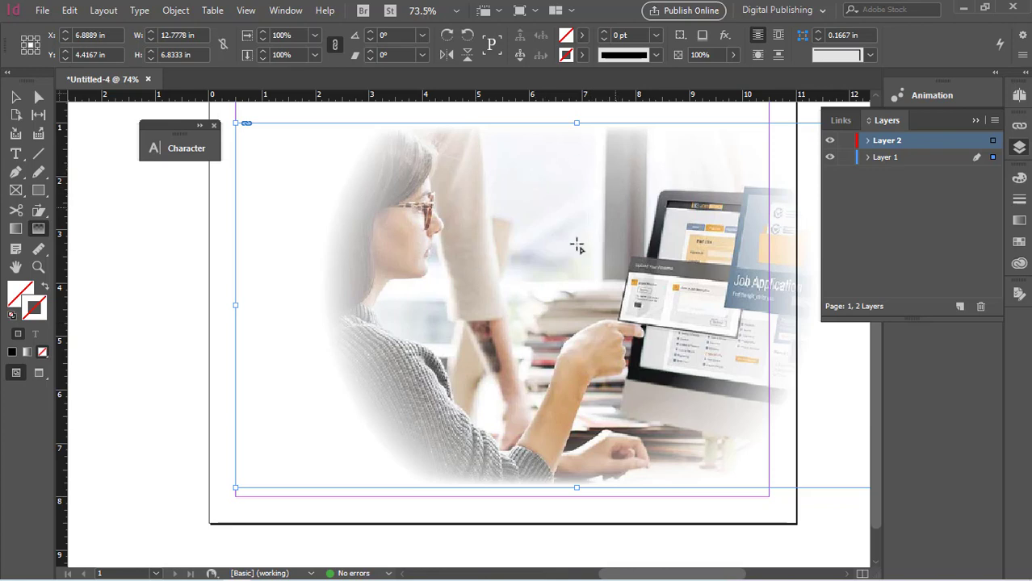
double_click(39, 234)
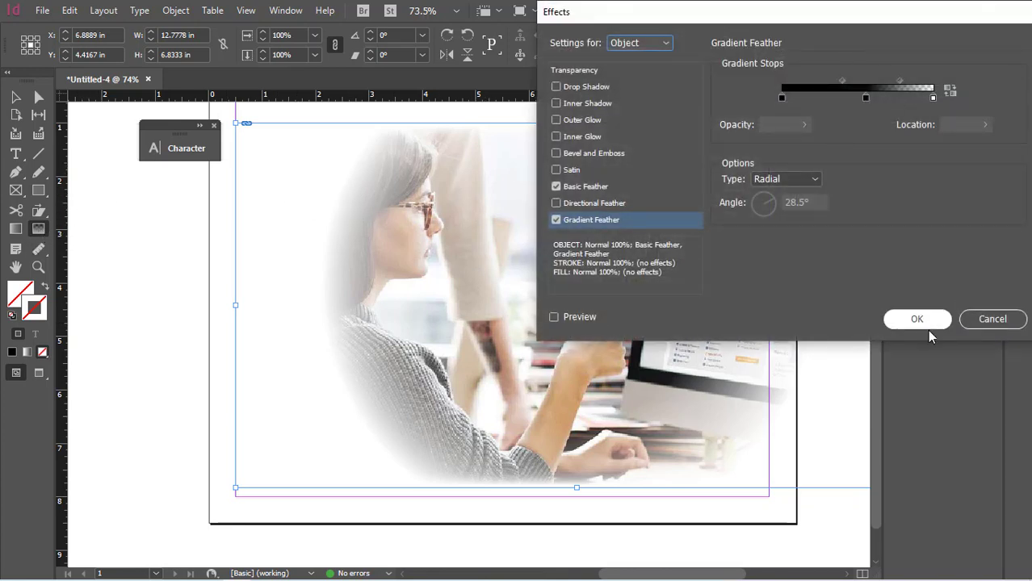
click(917, 320)
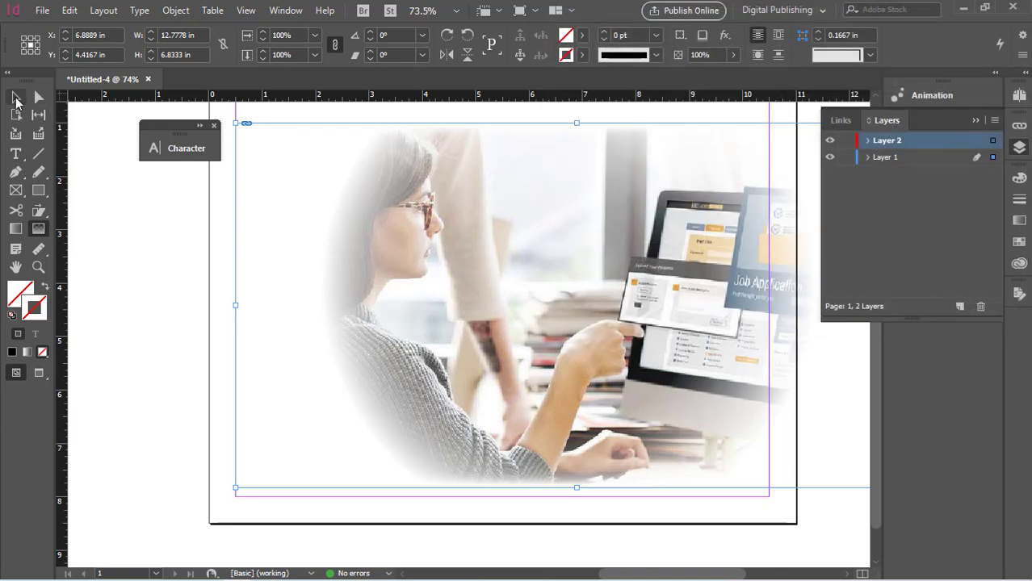
click(16, 97)
click(114, 234)
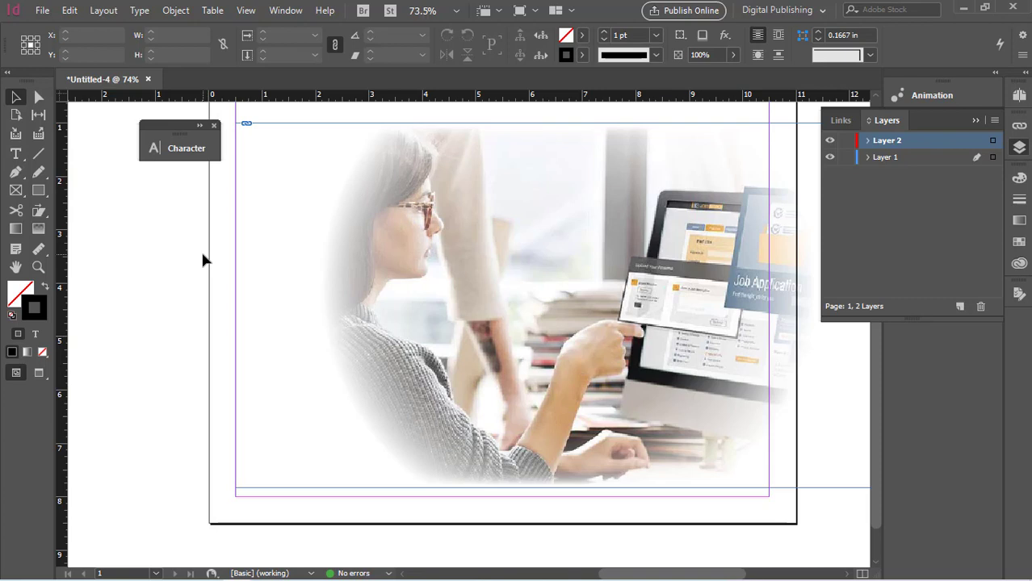
- Shift the feathered photo leftward inside its frame
drag(592, 327, 536, 322)
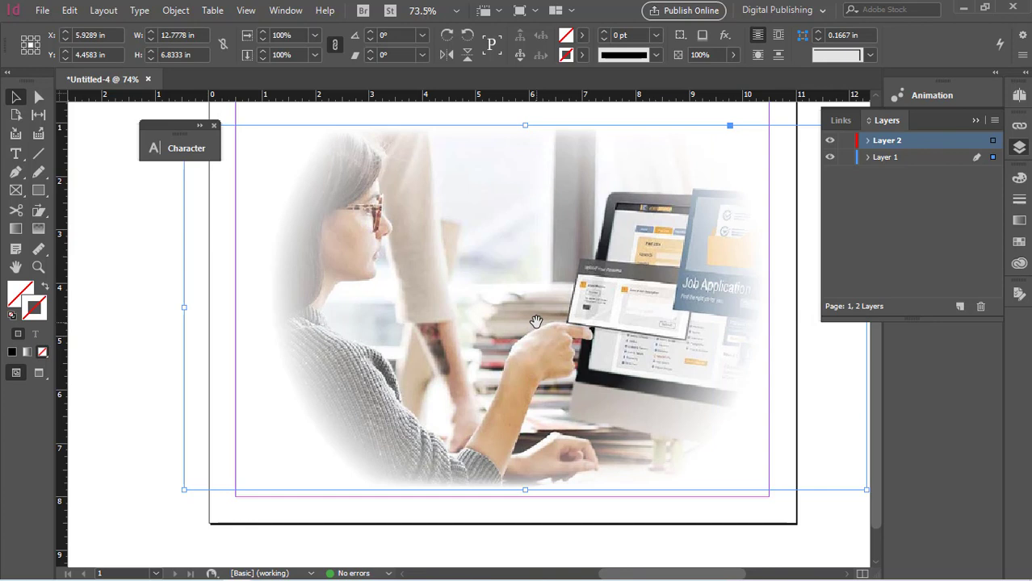